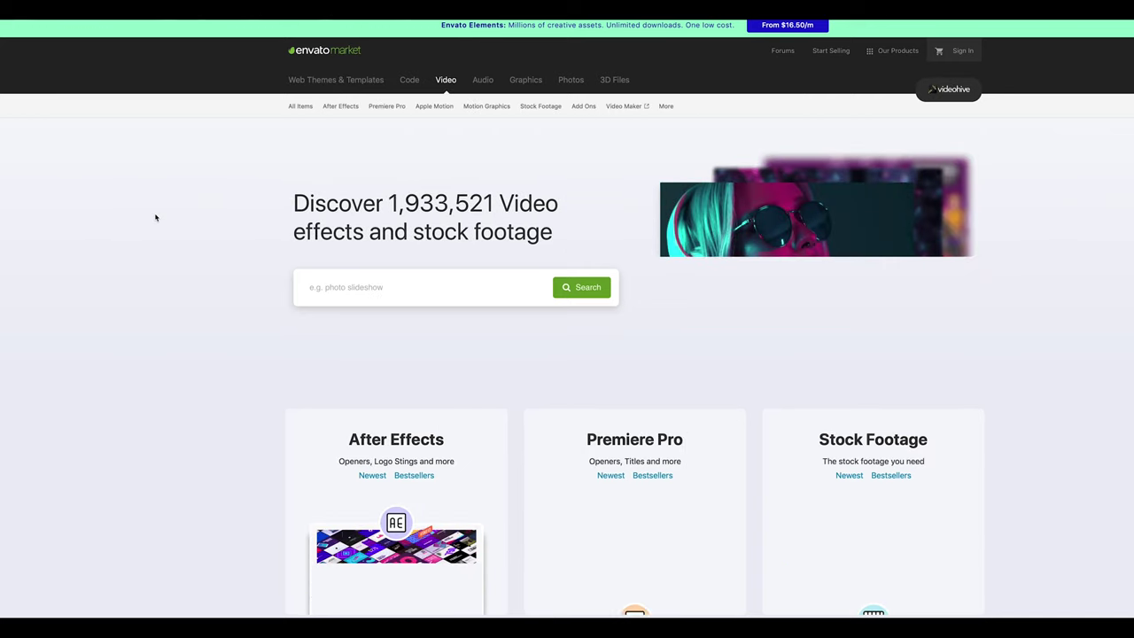
Open the newest Premiere Pro templates on VideoHive and look over the listing
scroll(157, 216, "down", 1)
scroll(156, 217, "down", 1)
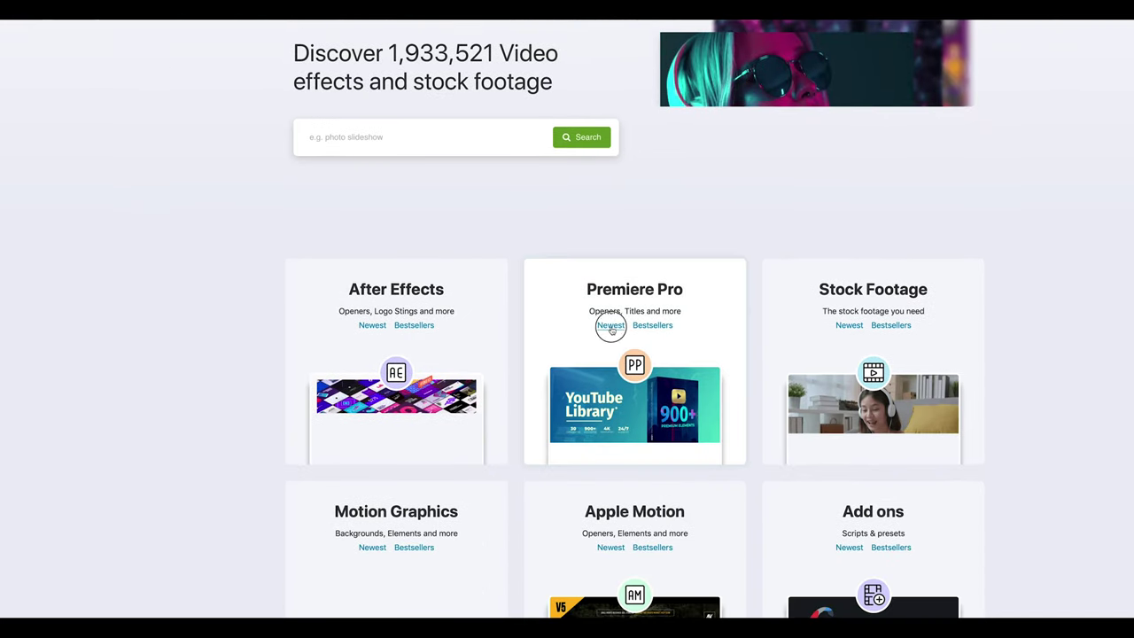
left_click(610, 326)
scroll(186, 281, "down", 3)
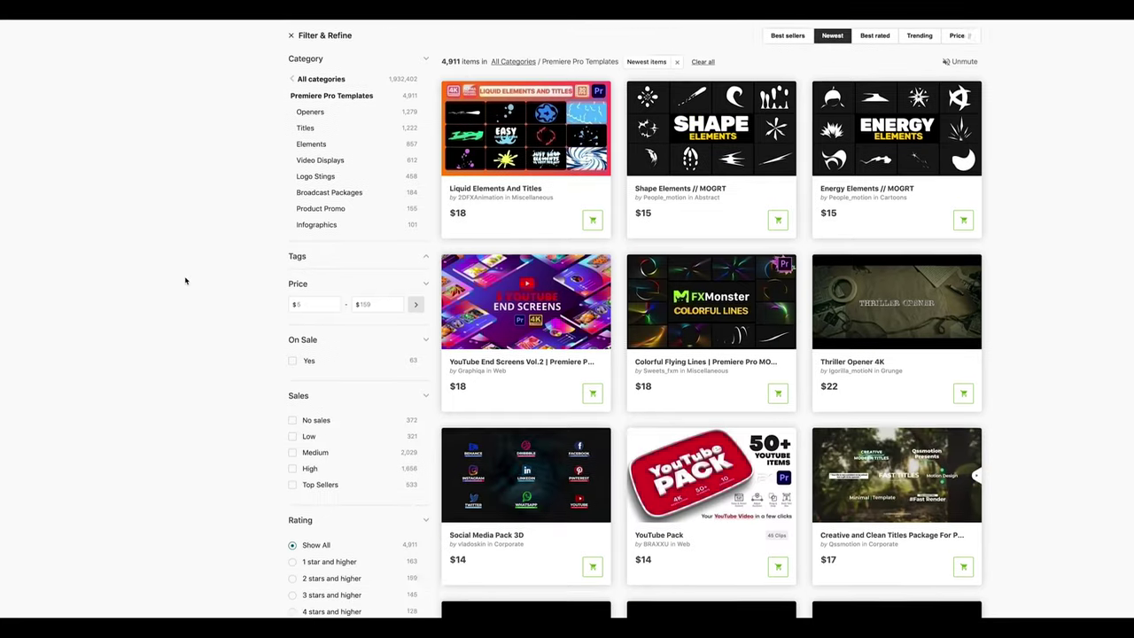
scroll(185, 284, "up", 1)
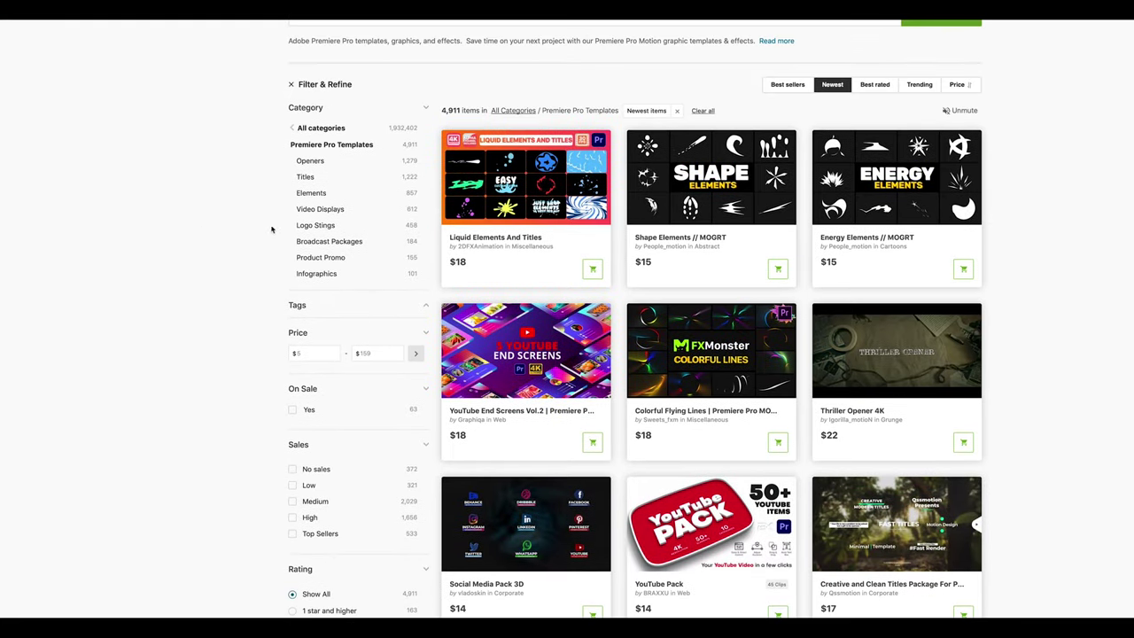
Narrow the Premiere Pro templates to the Logo Stings category and browse the first page of items
left_click(315, 228)
scroll(196, 257, "down", 10)
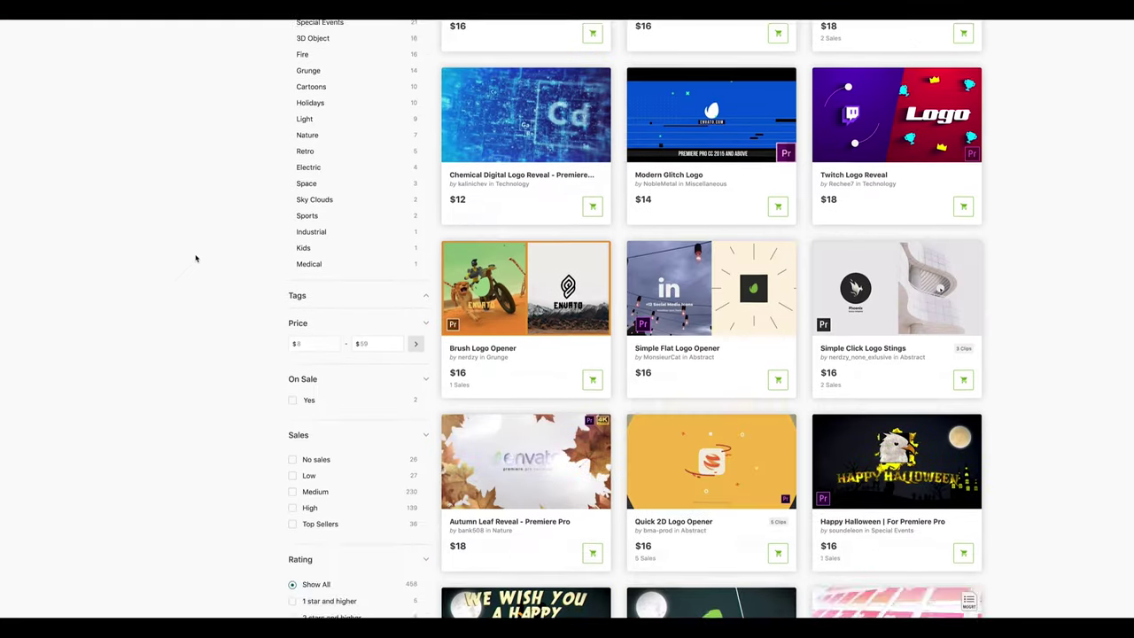
scroll(196, 257, "down", 1)
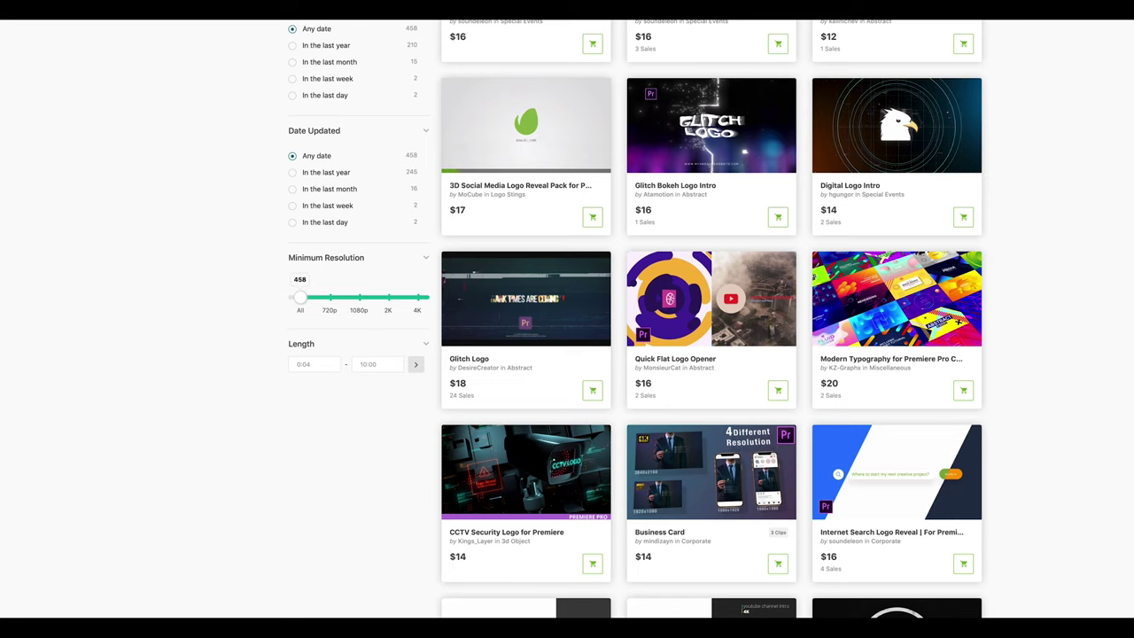
scroll(921, 277, "down", 5)
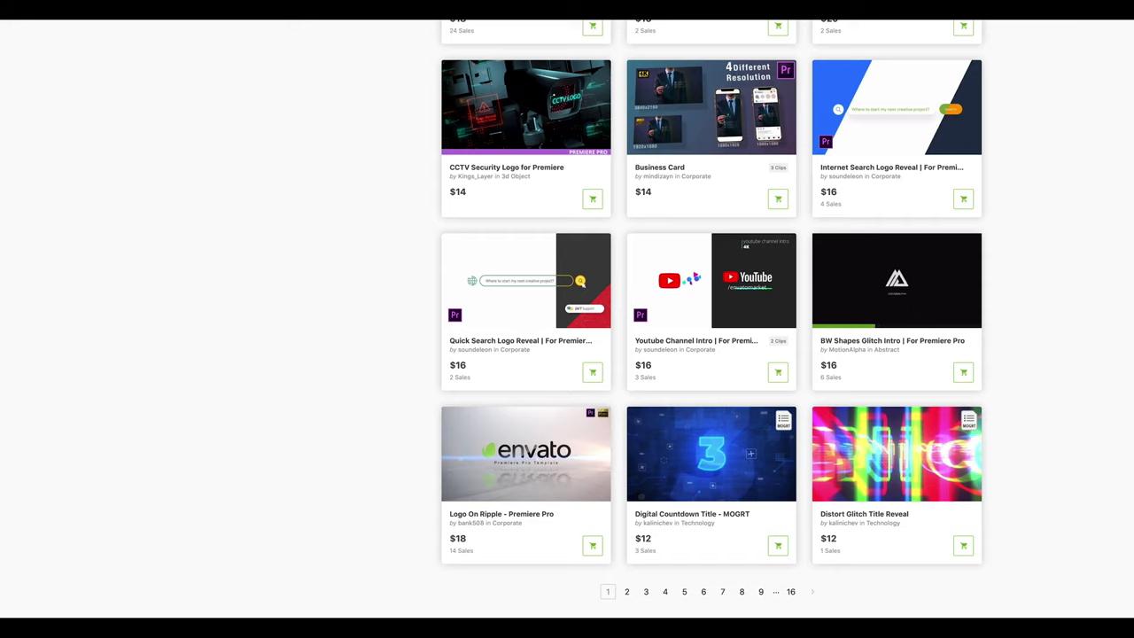
mouse_move(926, 458)
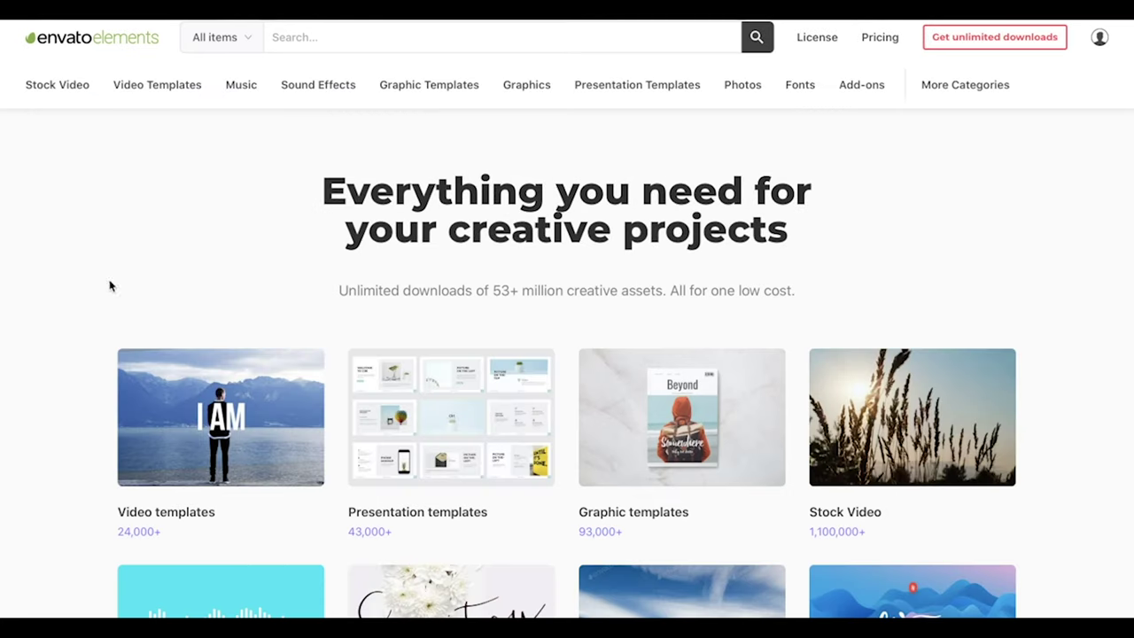
On the Envato Elements homepage, review the asset categories, the Why Elements benefits and the plans and pricing
scroll(52, 436, "down", 3)
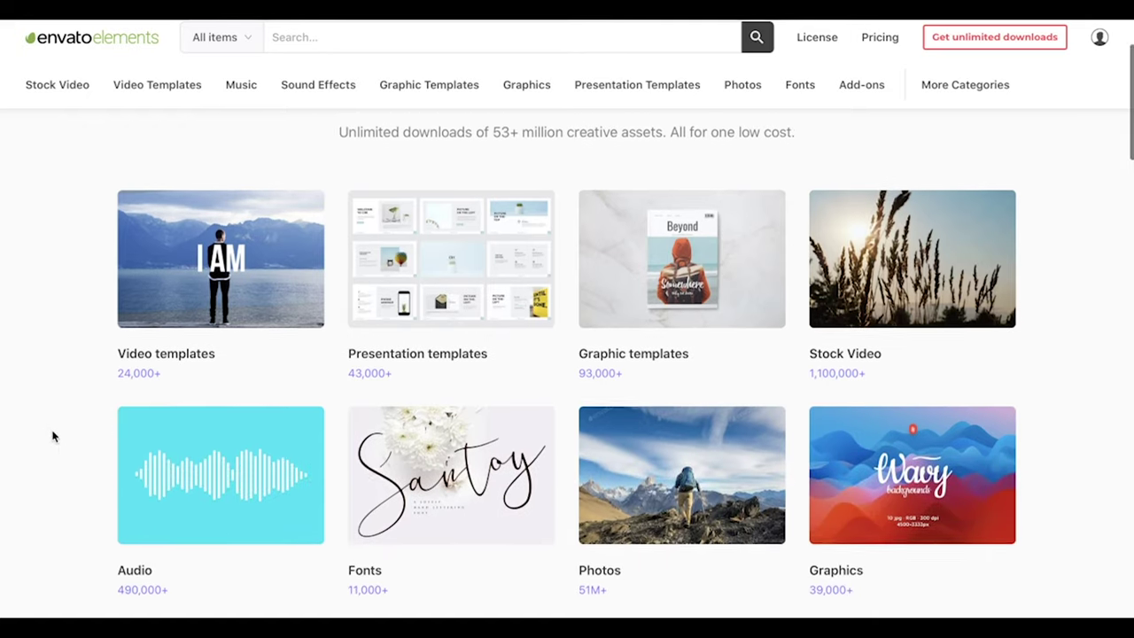
scroll(53, 436, "down", 4)
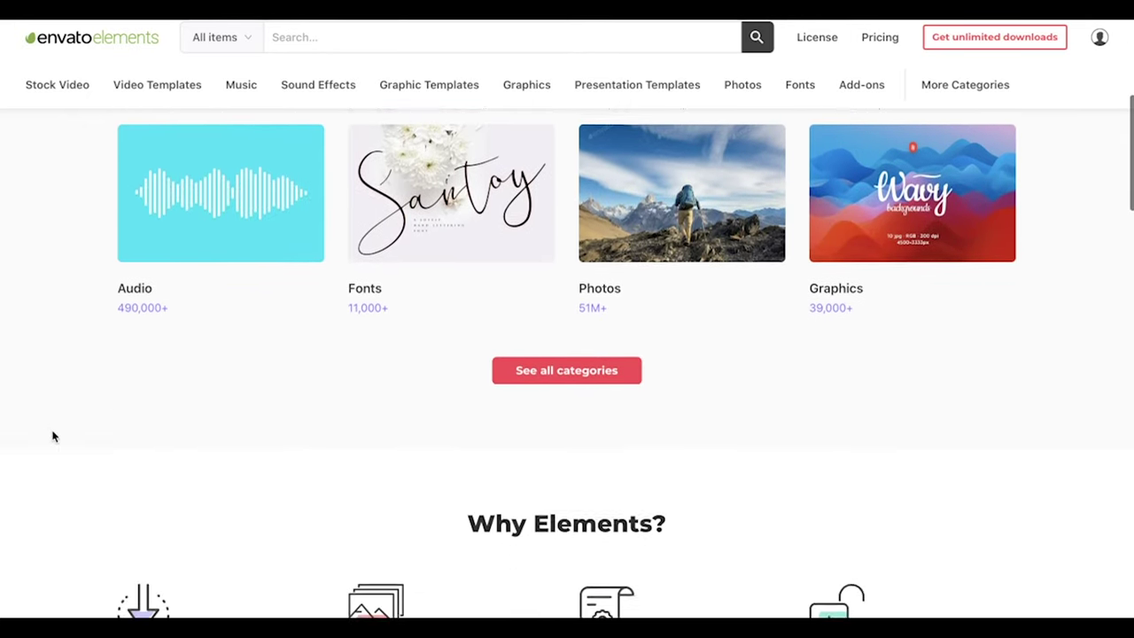
scroll(52, 436, "down", 5)
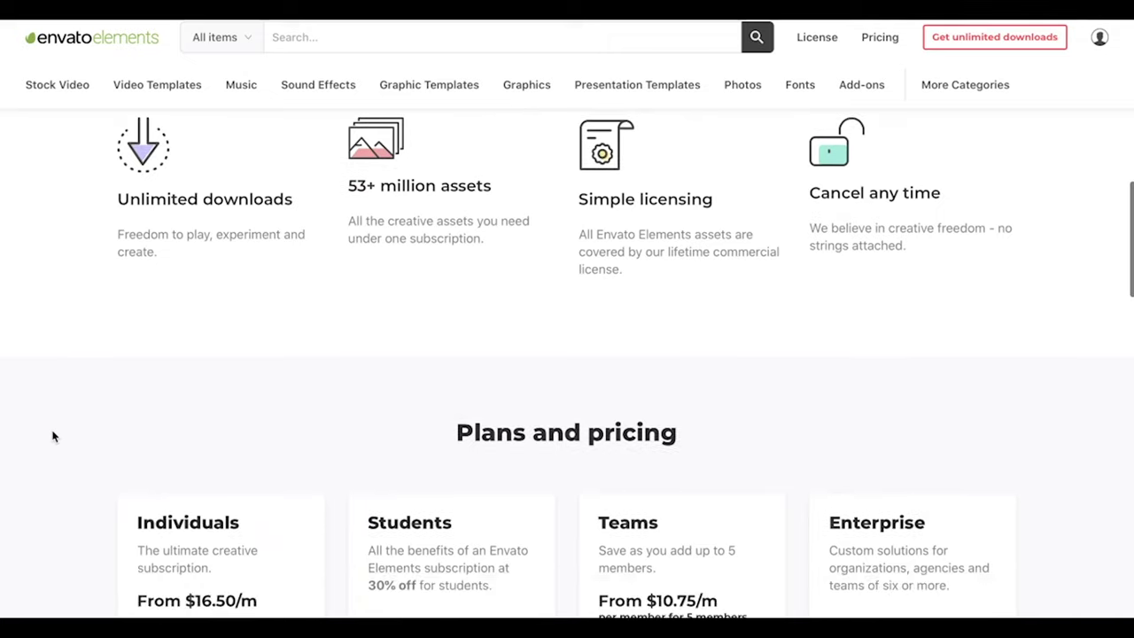
scroll(53, 436, "down", 4)
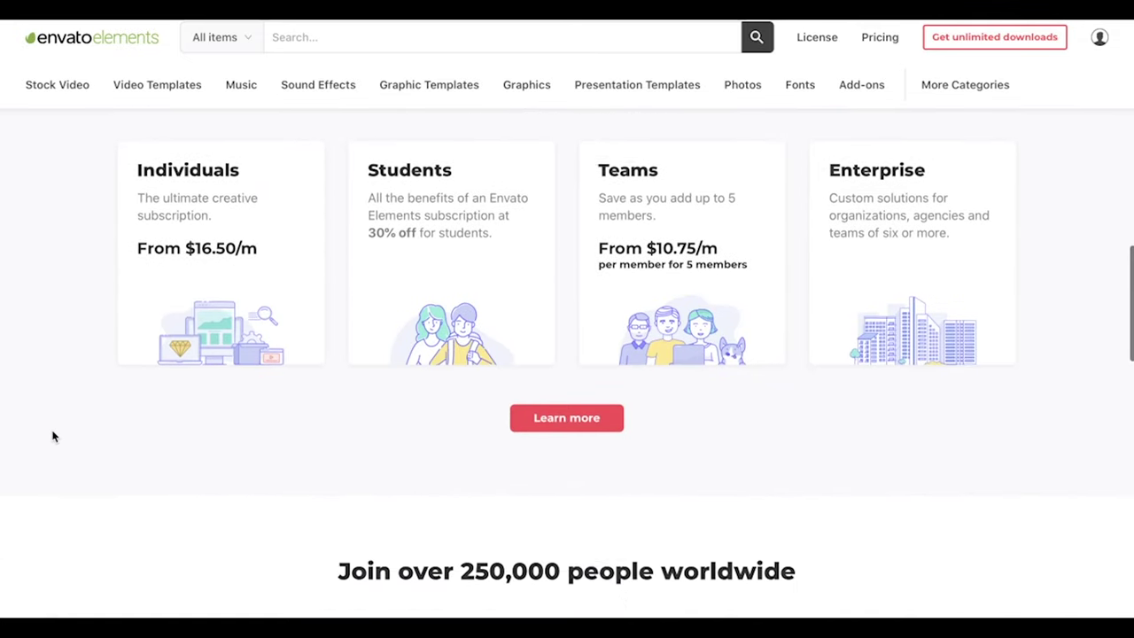
scroll(52, 436, "down", 3)
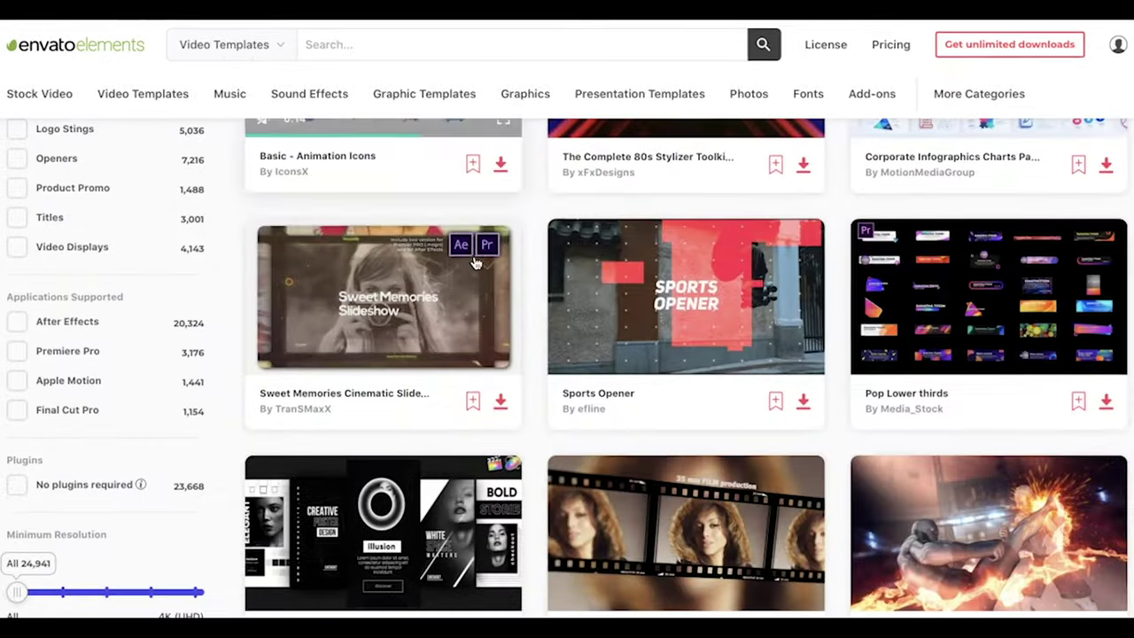
Sort the video templates by New and preview the Happy Slideshow and Dynamic Sport templates
mouse_move(1083, 291)
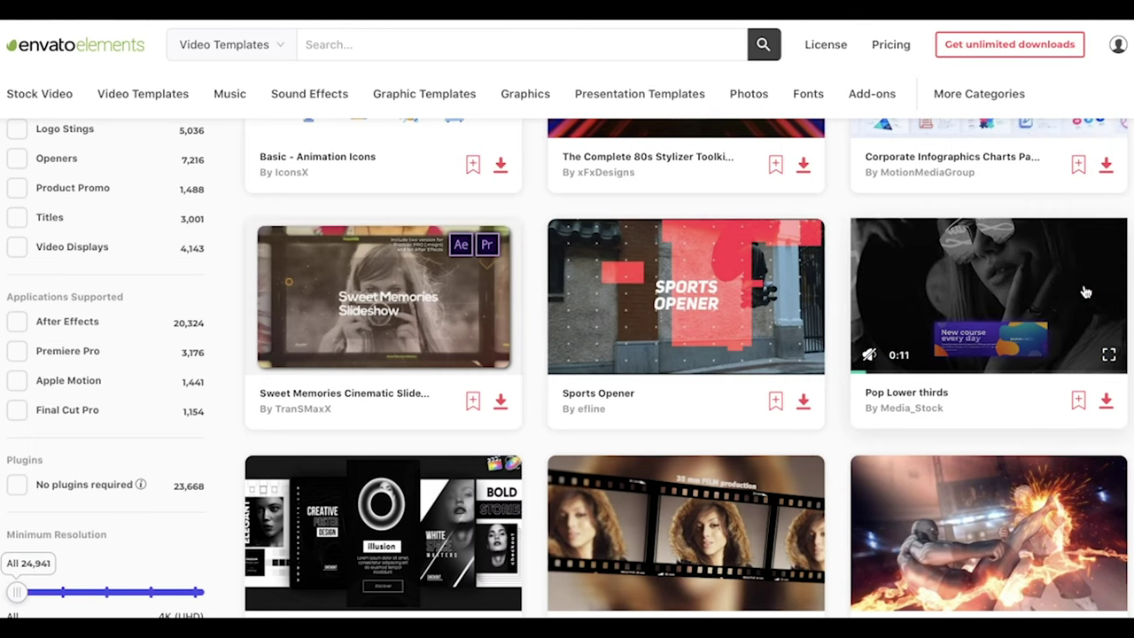
scroll(1084, 291, "up", 3)
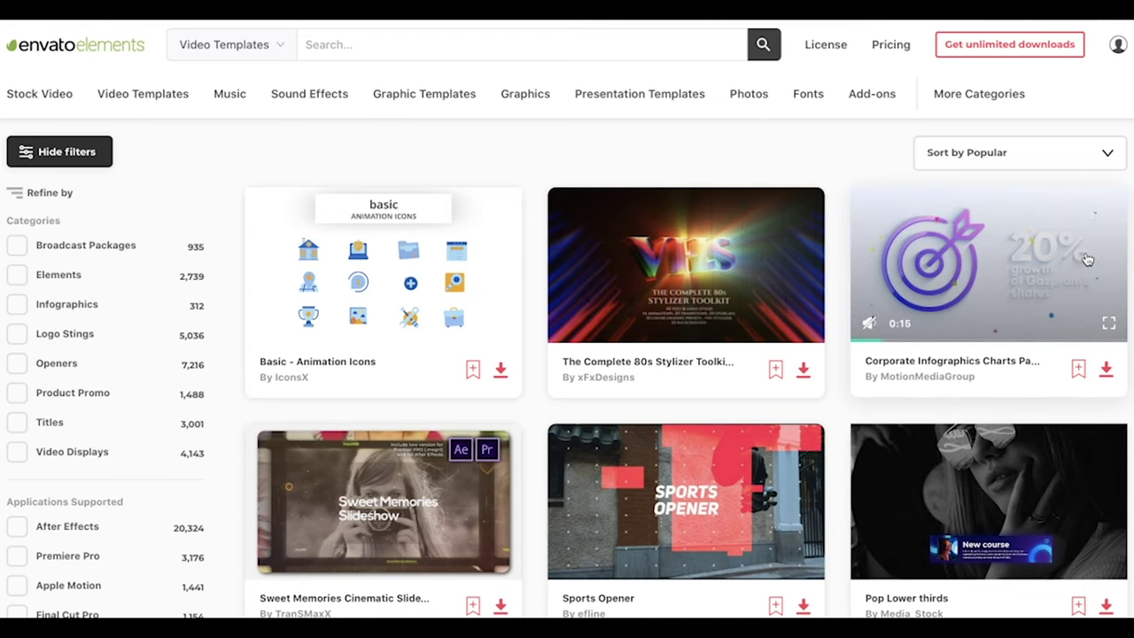
left_click(1098, 153)
left_click(1063, 169)
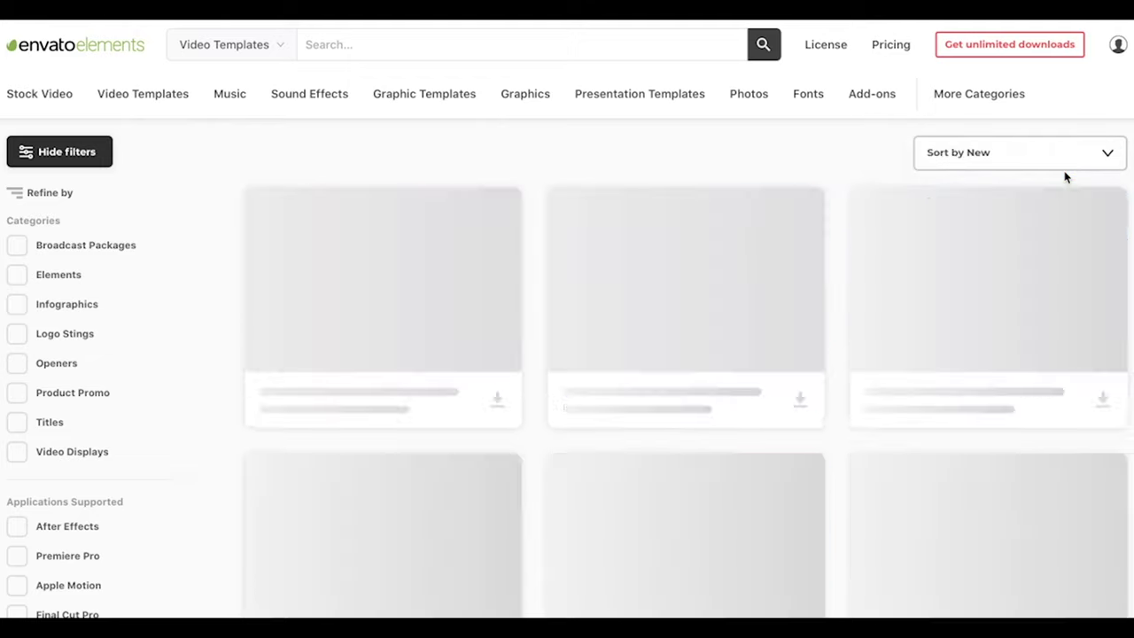
scroll(842, 229, "down", 1)
mouse_move(736, 493)
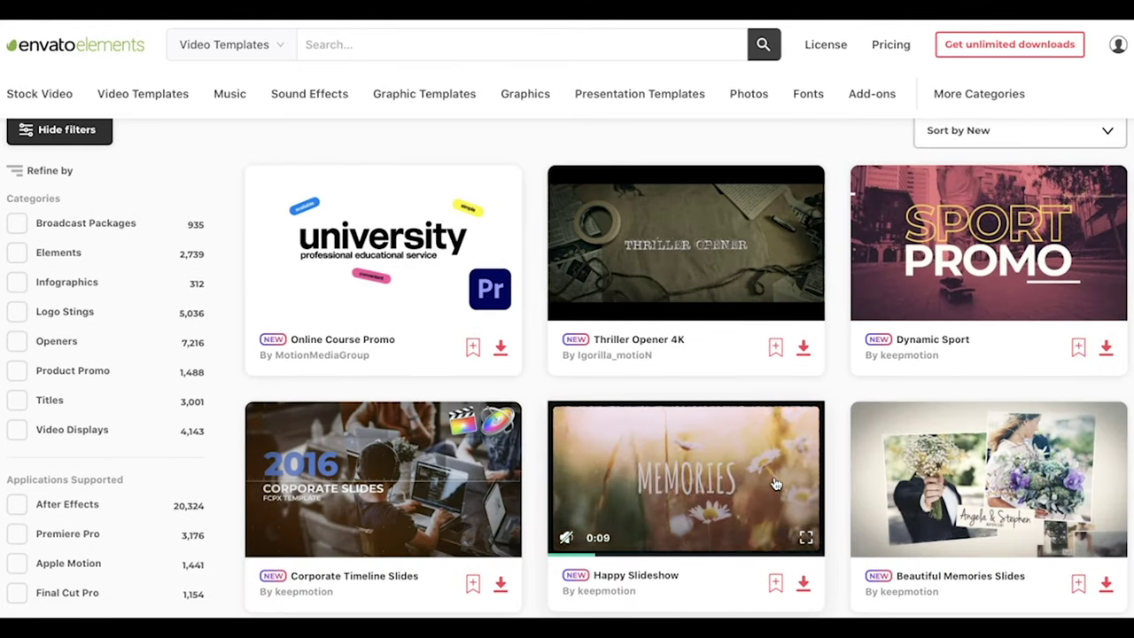
mouse_move(1085, 248)
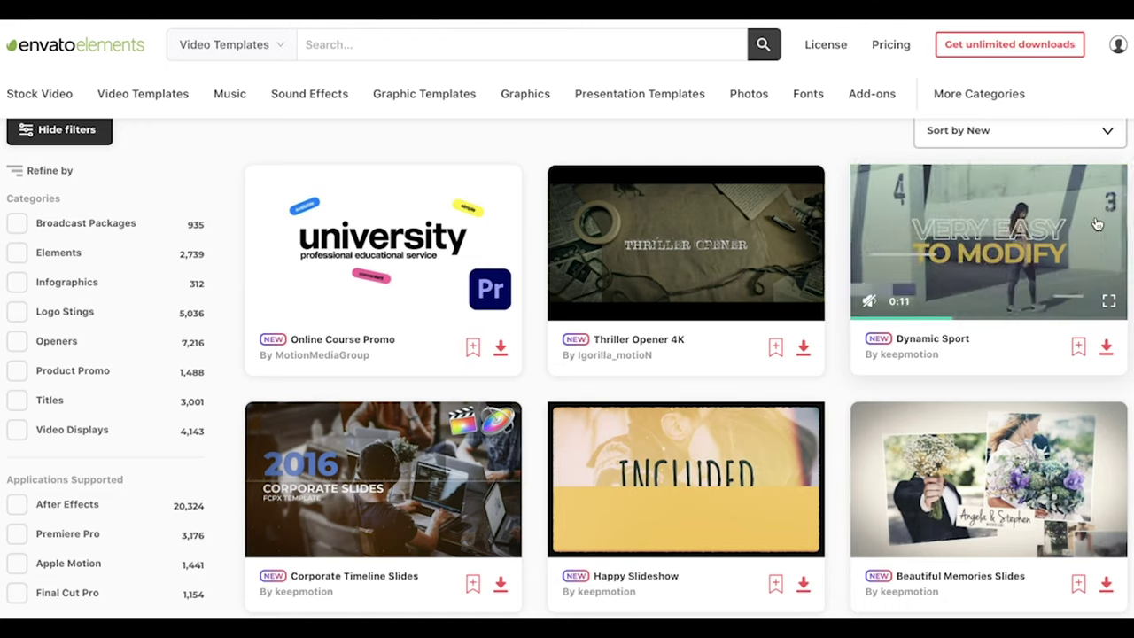
scroll(248, 269, "up", 2)
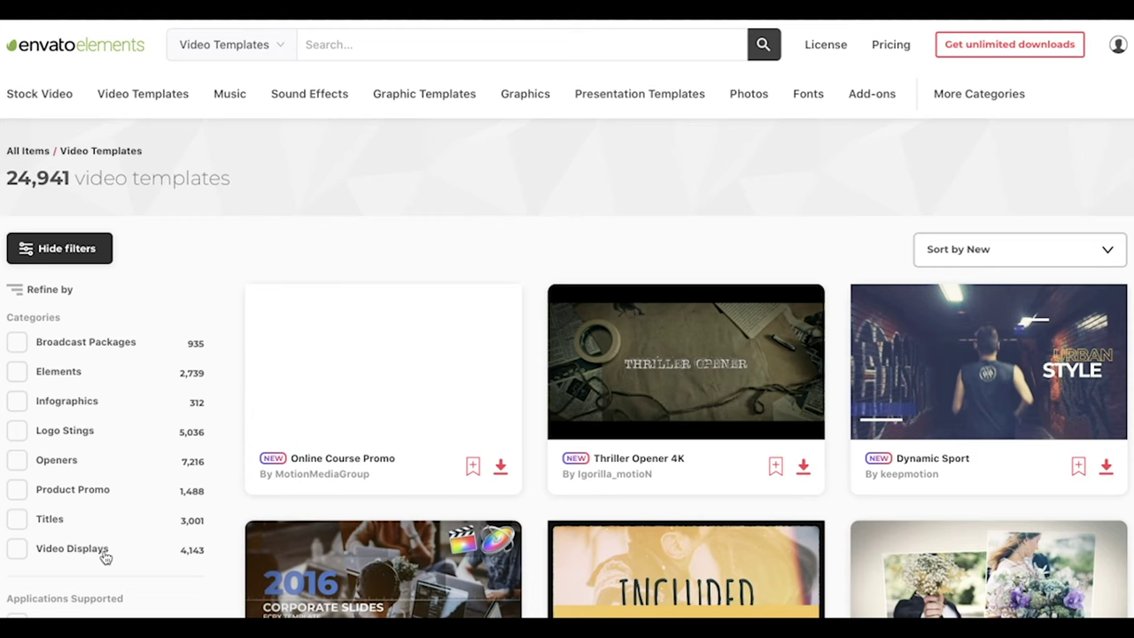
Filter the video templates to Premiere Pro with no plugins required
scroll(56, 442, "down", 3)
left_click(17, 461)
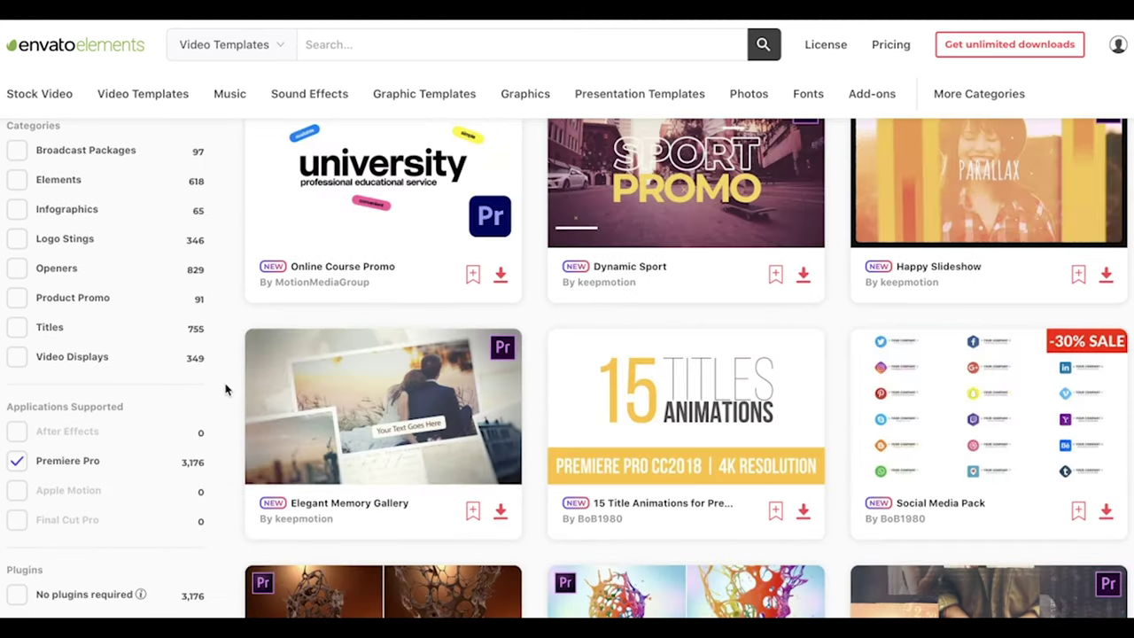
scroll(204, 430, "down", 2)
scroll(236, 435, "up", 3)
Sort the filtered Premiere Pro templates by Popular and browse them, previewing Social Media Promo
left_click(1063, 156)
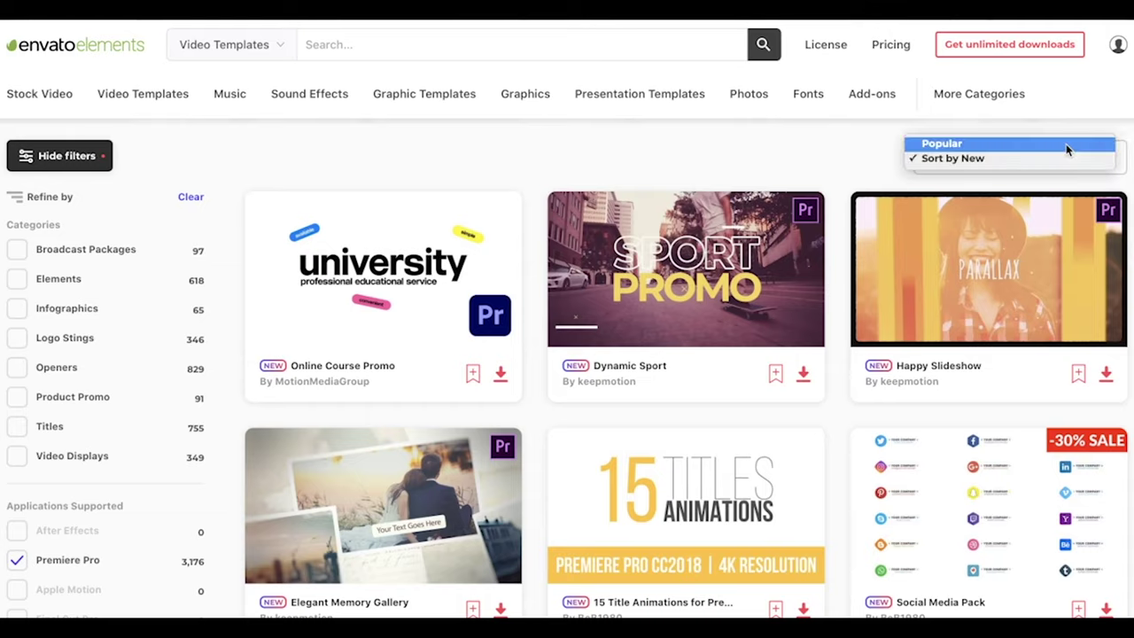
left_click(1066, 144)
scroll(734, 402, "down", 2)
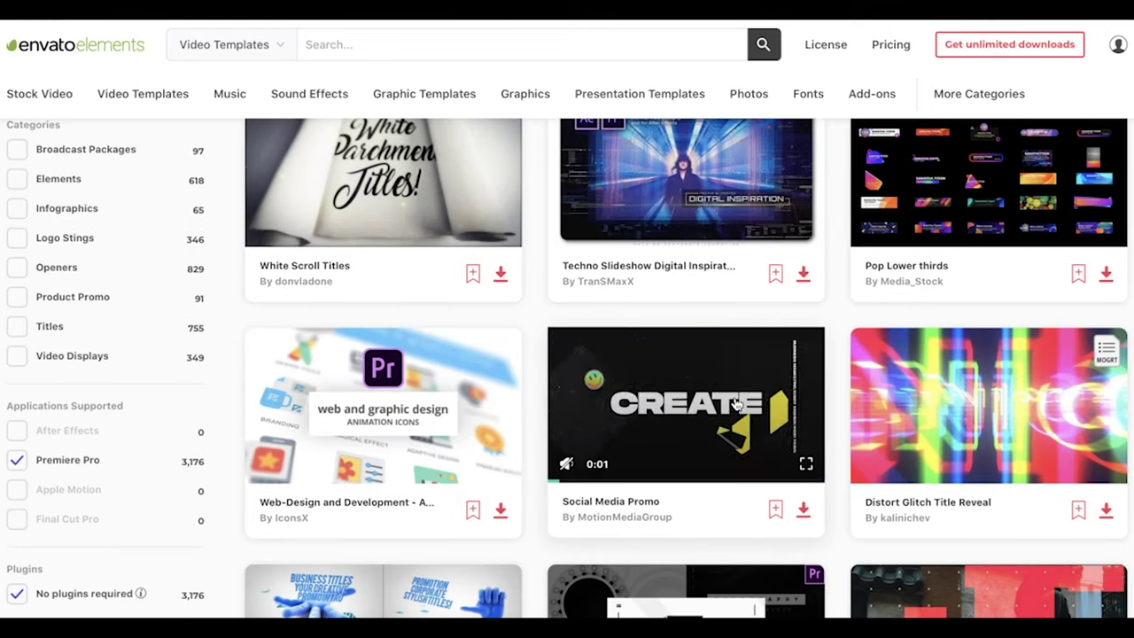
scroll(734, 403, "up", 2)
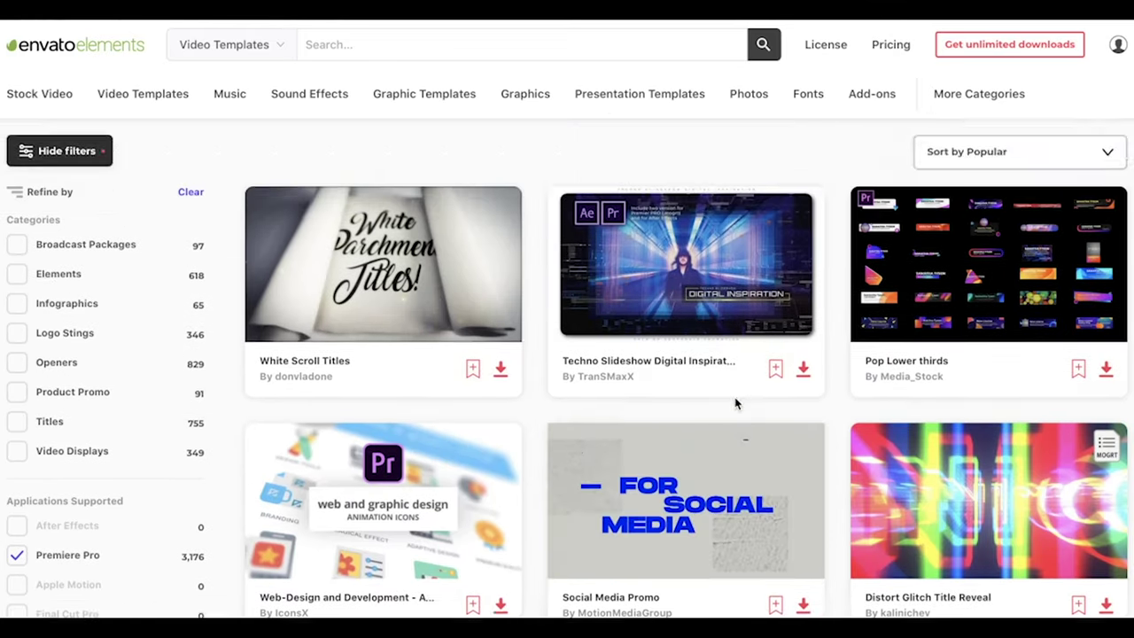
scroll(734, 403, "down", 12)
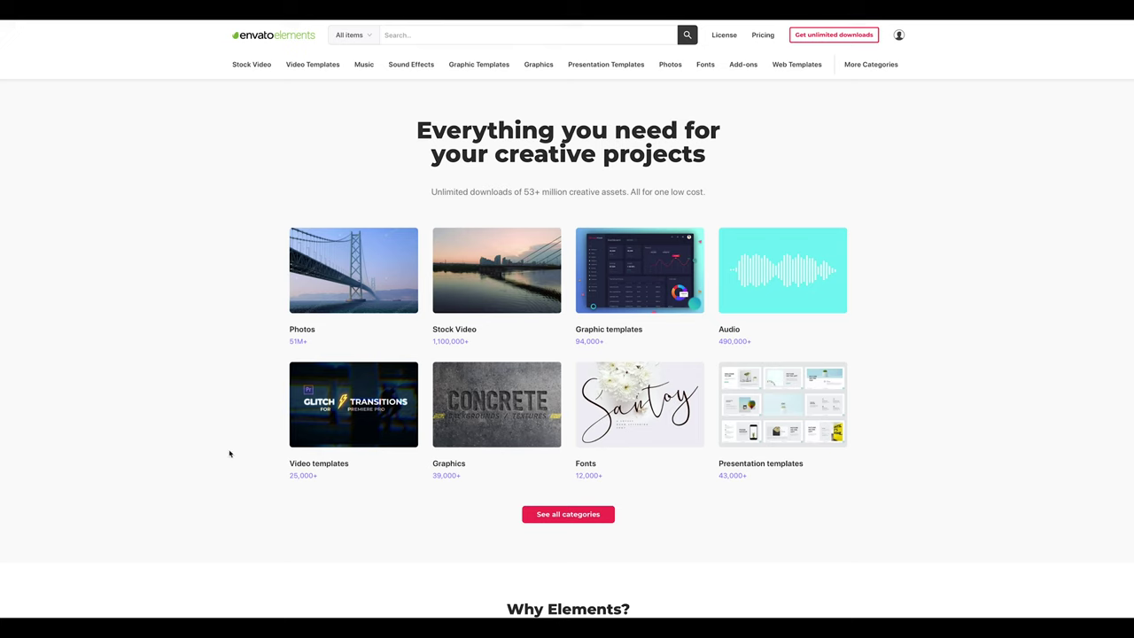
Open the Video templates category from the Envato Elements homepage
scroll(227, 398, "down", 1)
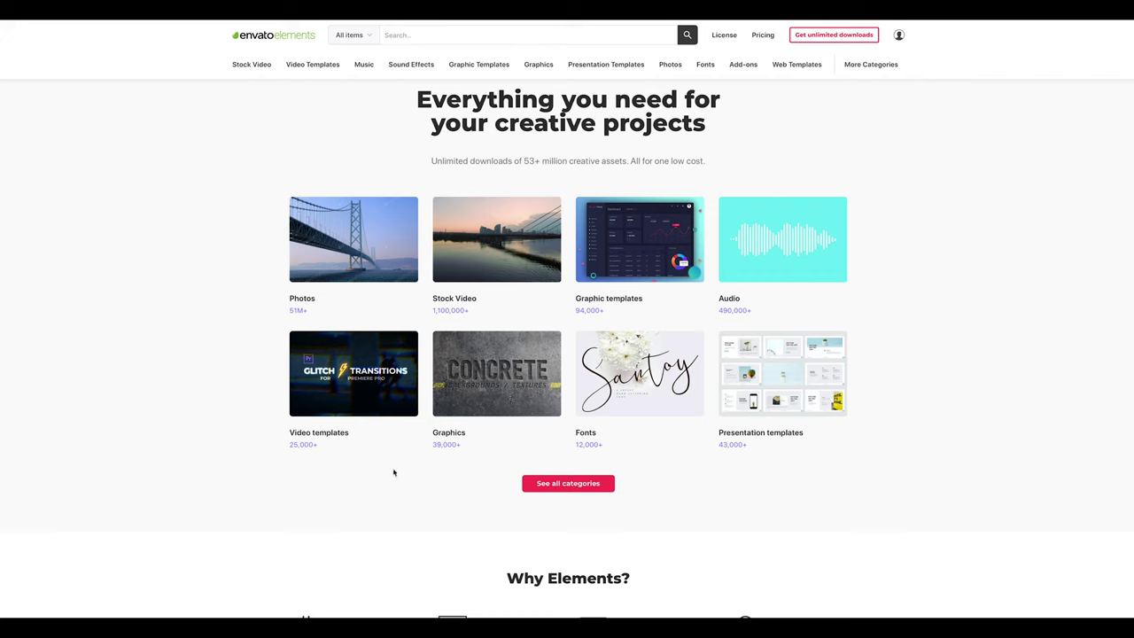
scroll(229, 361, "up", 1)
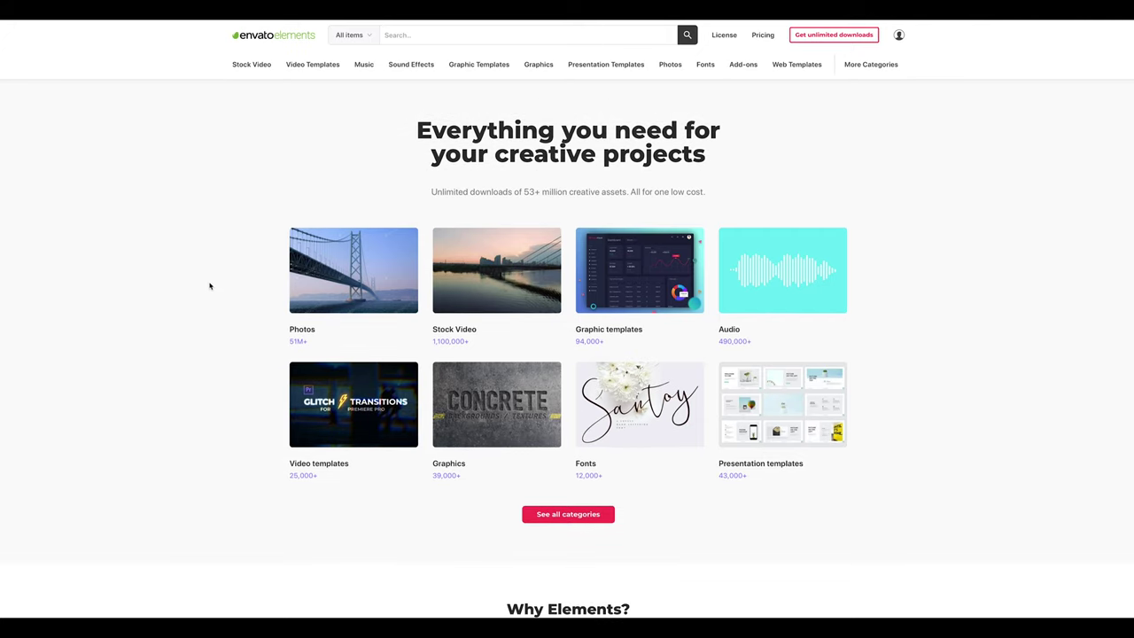
scroll(208, 289, "down", 2)
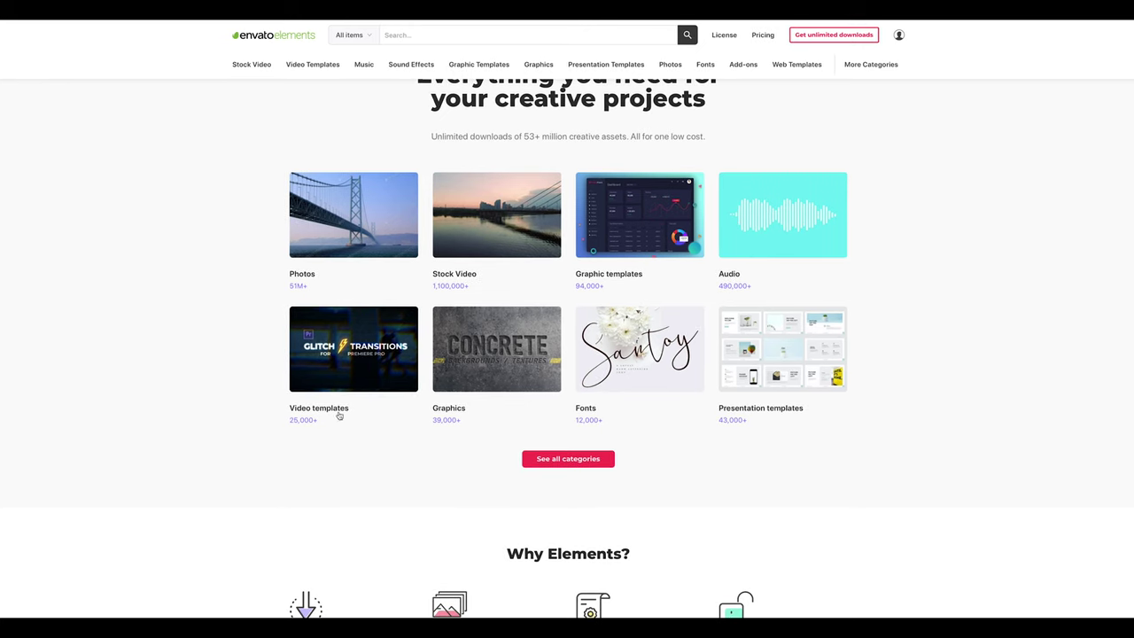
left_click(351, 364)
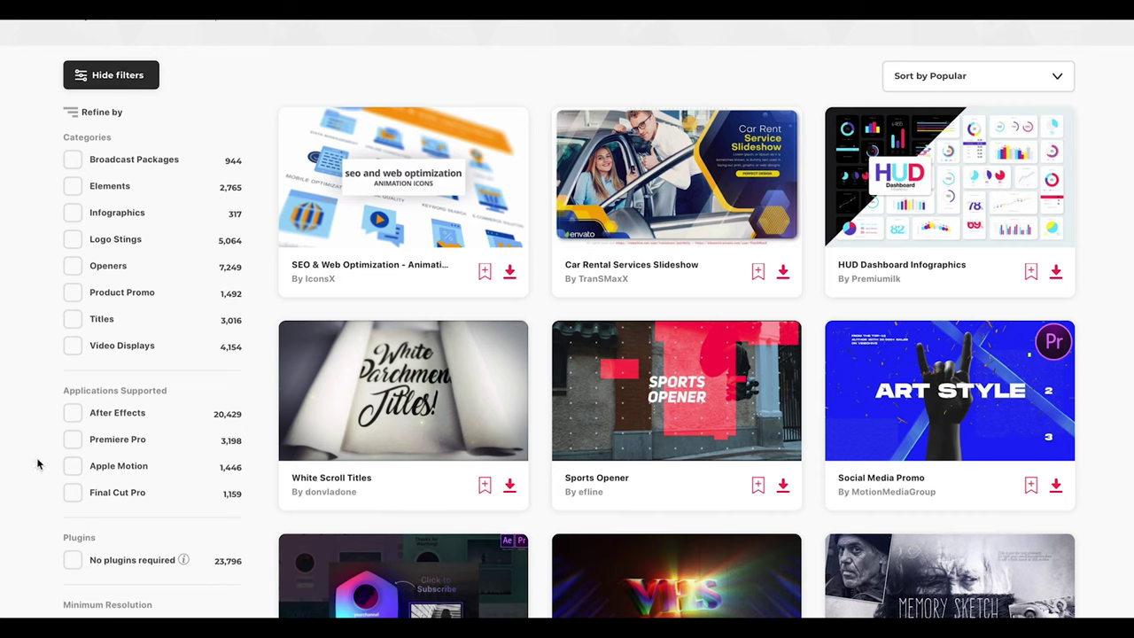
Filter the video templates by Premiere Pro support and preview several of the listed templates
left_click(73, 444)
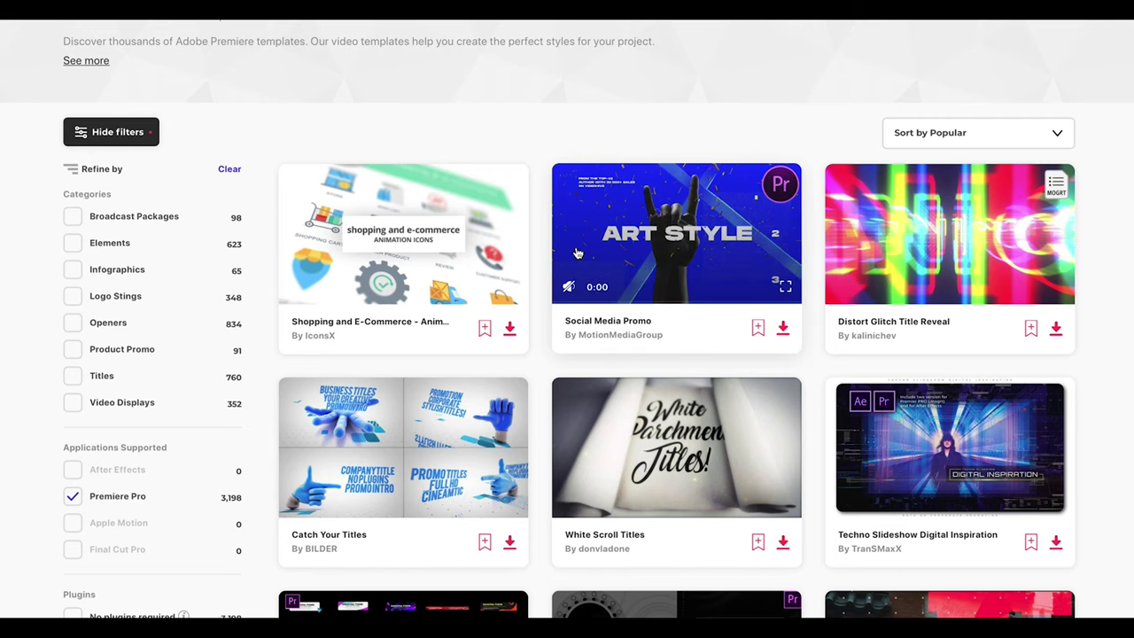
mouse_move(935, 250)
scroll(925, 266, "down", 1)
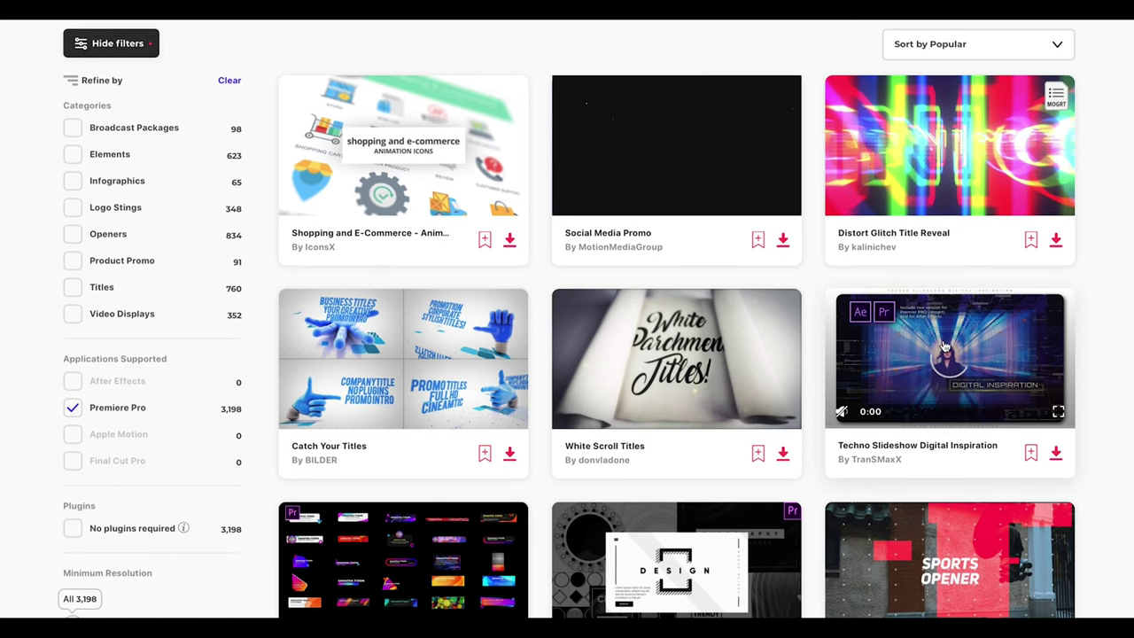
mouse_move(746, 334)
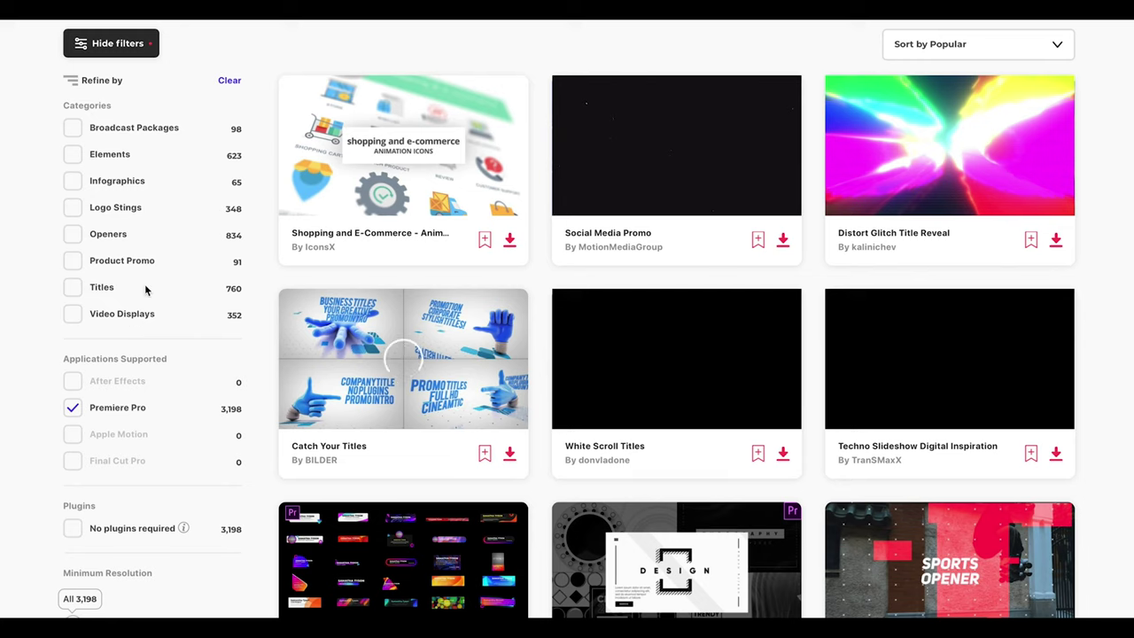
Sort the Premiere Pro templates by New and browse down through the listing
scroll(151, 207, "up", 4)
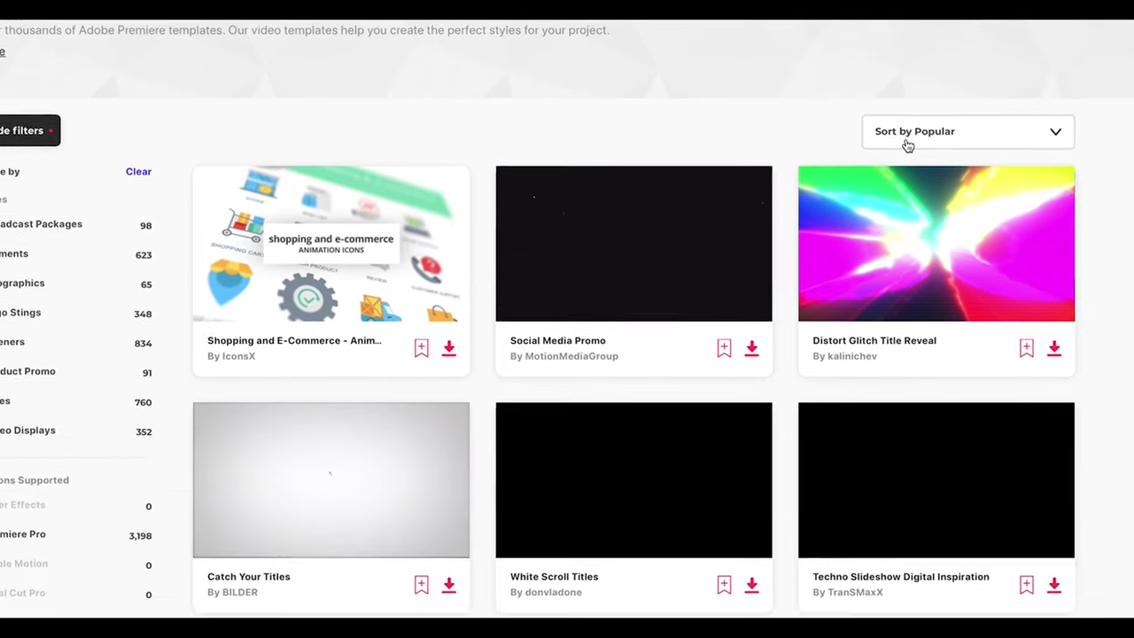
left_click(1067, 321)
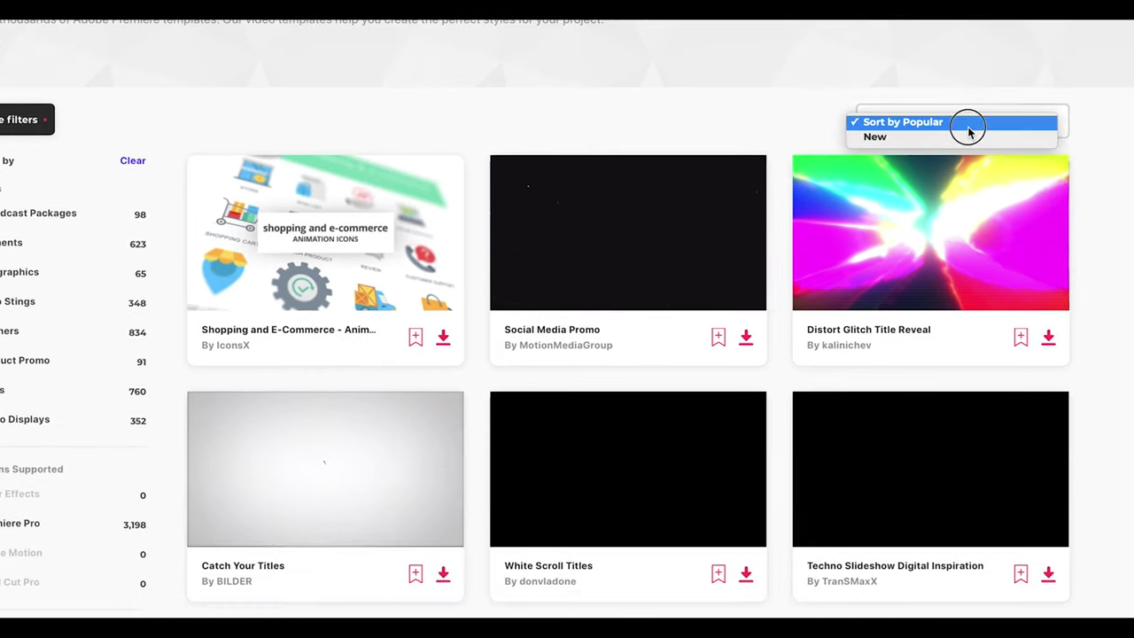
left_click(980, 140)
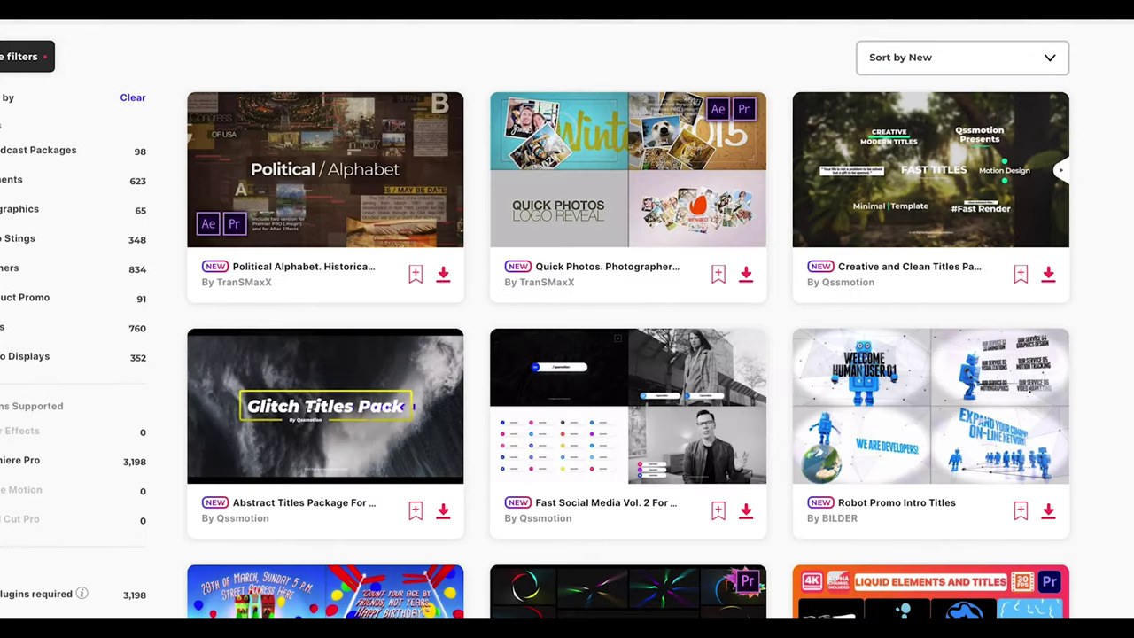
scroll(1117, 252, "down", 9)
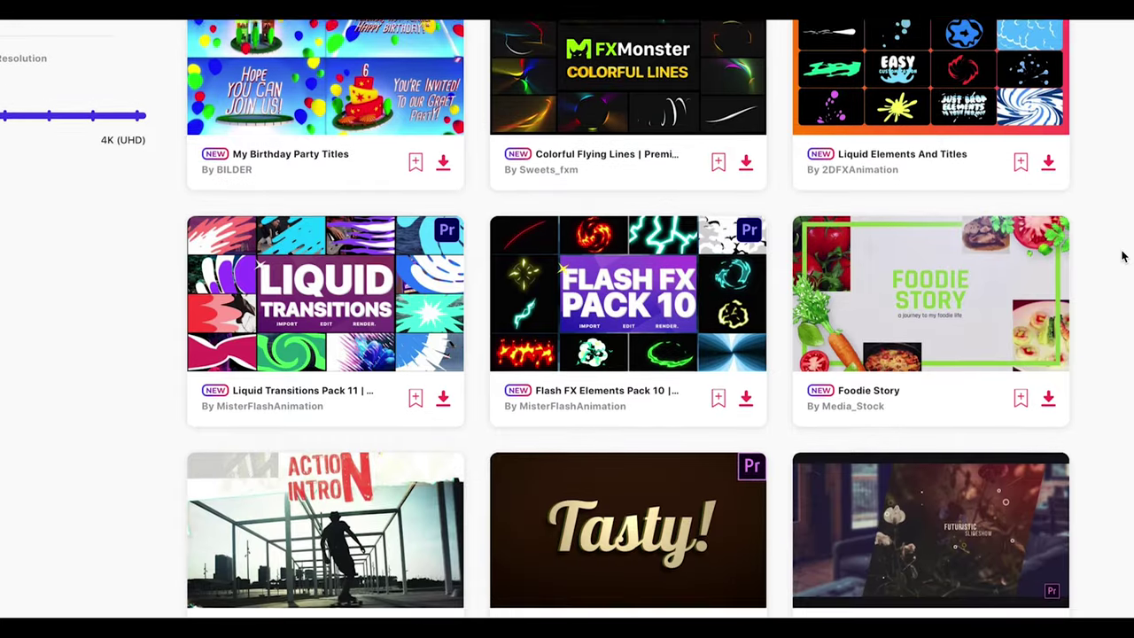
scroll(1122, 256, "down", 6)
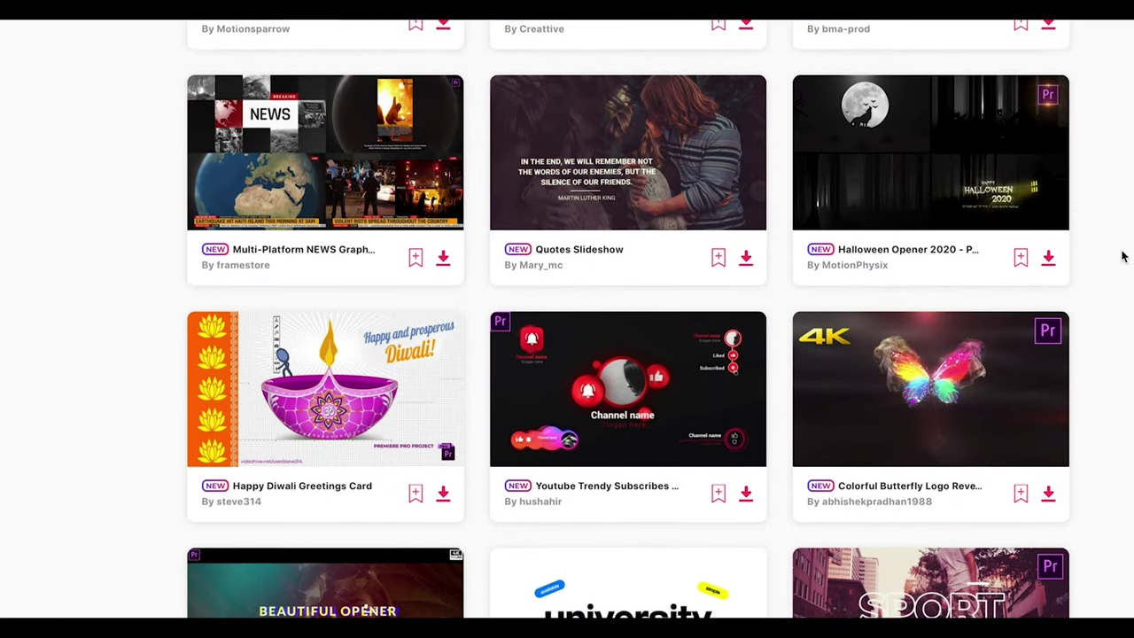
Preview the Dynamic Sport template from the start on its item page and open its download options
scroll(1123, 256, "down", 3)
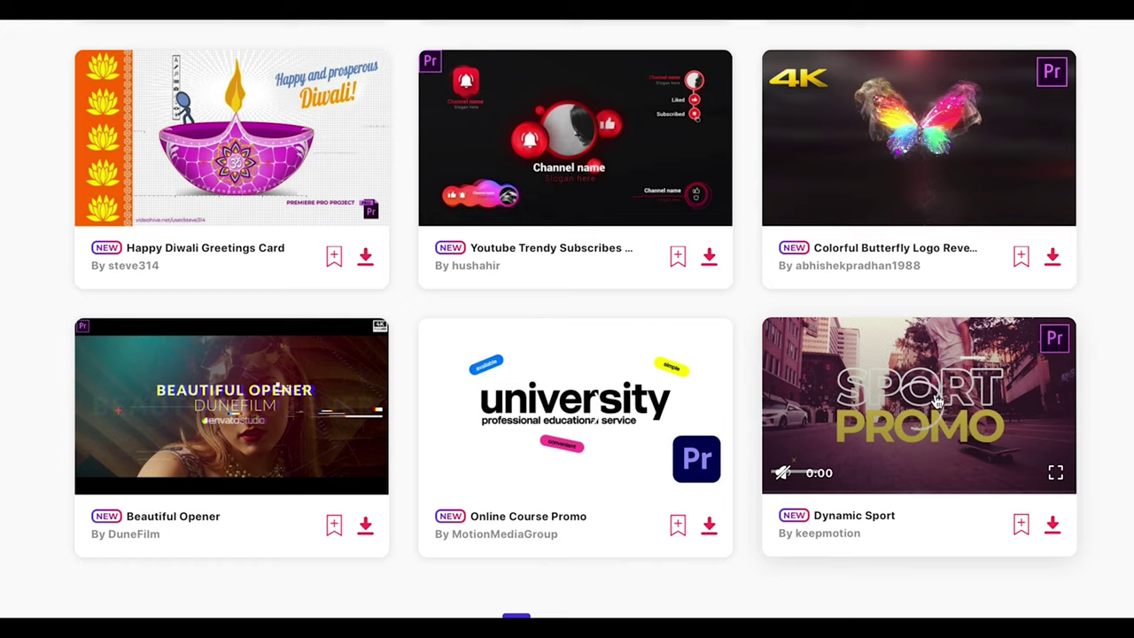
left_click(961, 416)
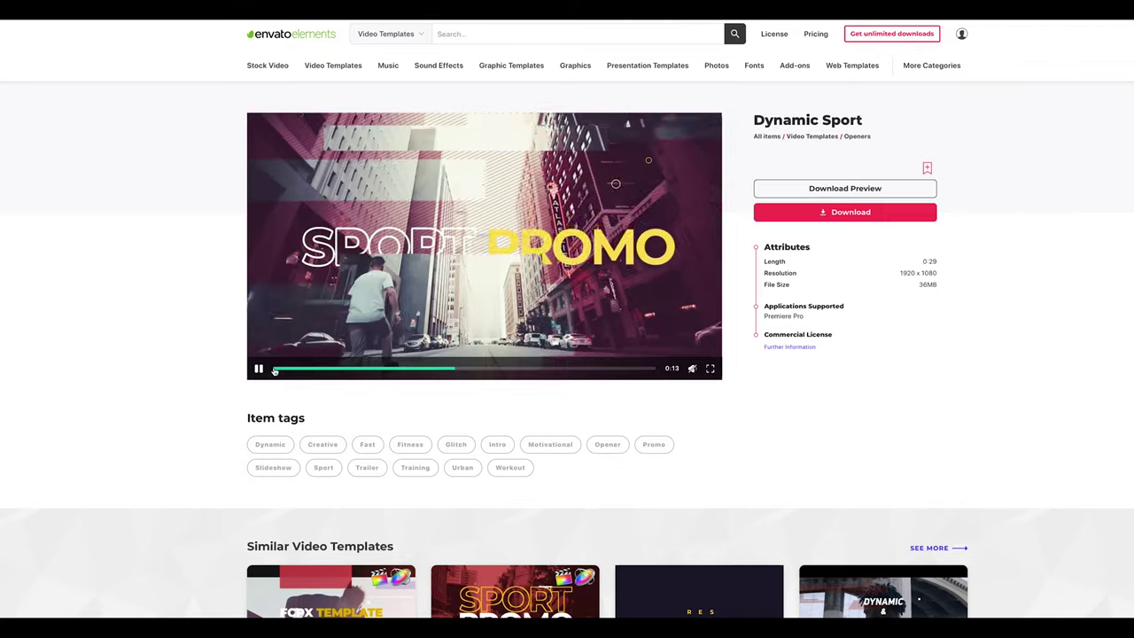
left_click(274, 369)
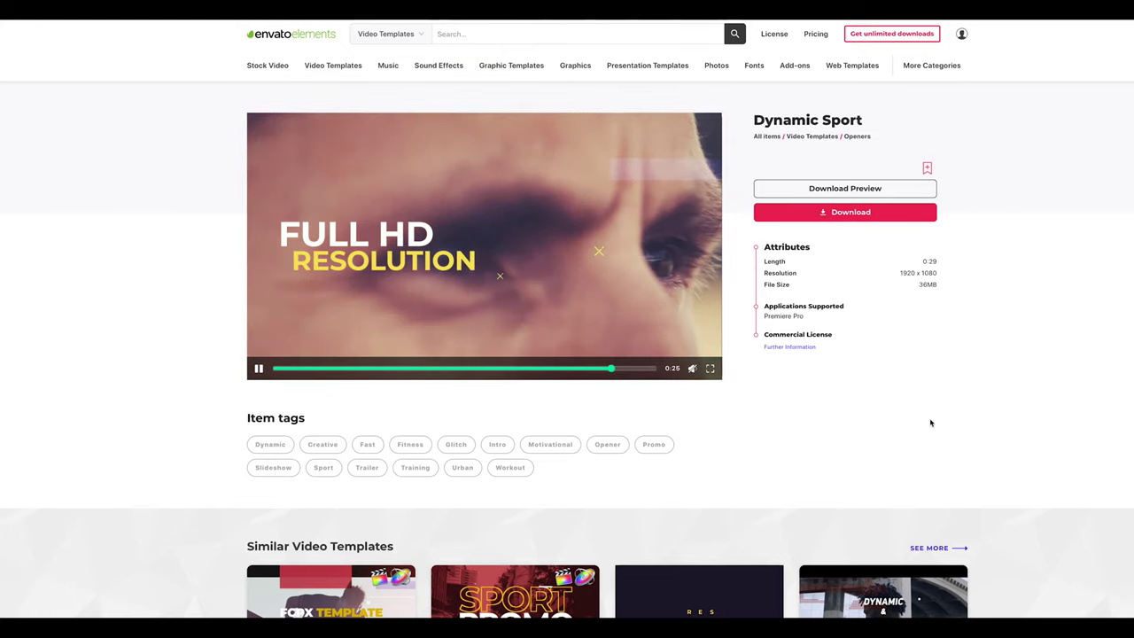
left_click(868, 217)
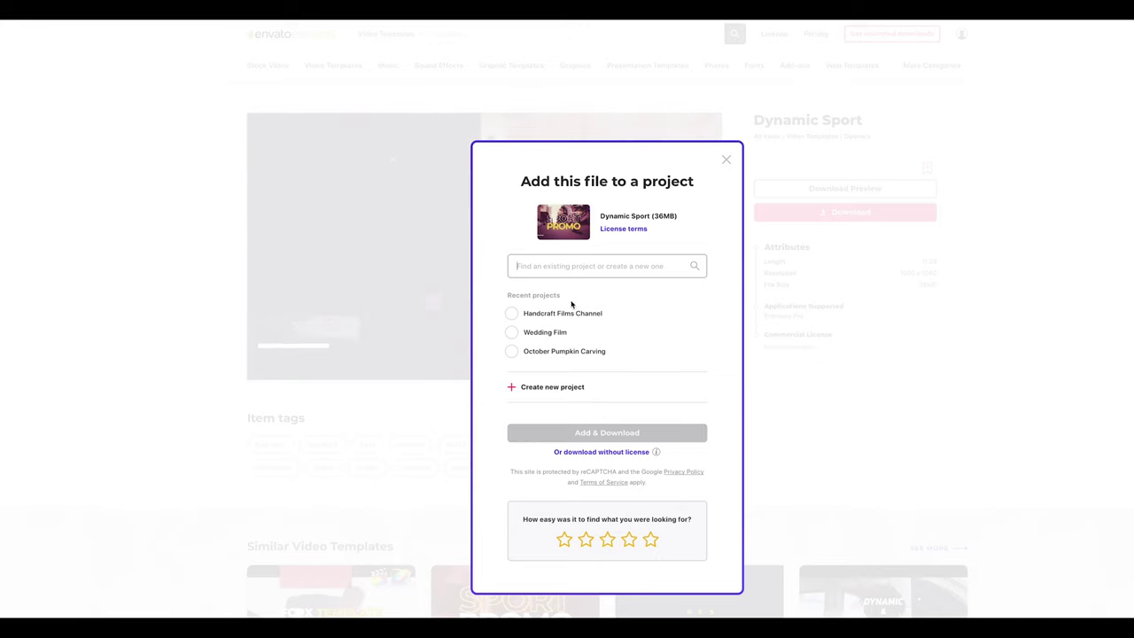
left_click(511, 315)
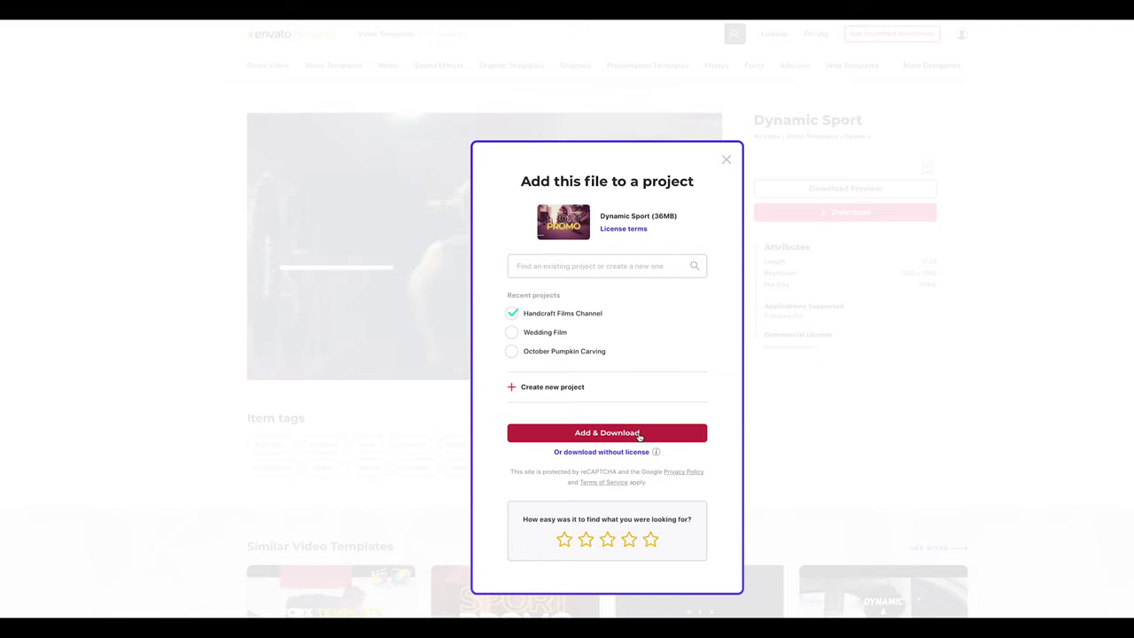
left_click(514, 315)
left_click(514, 315)
left_click(512, 332)
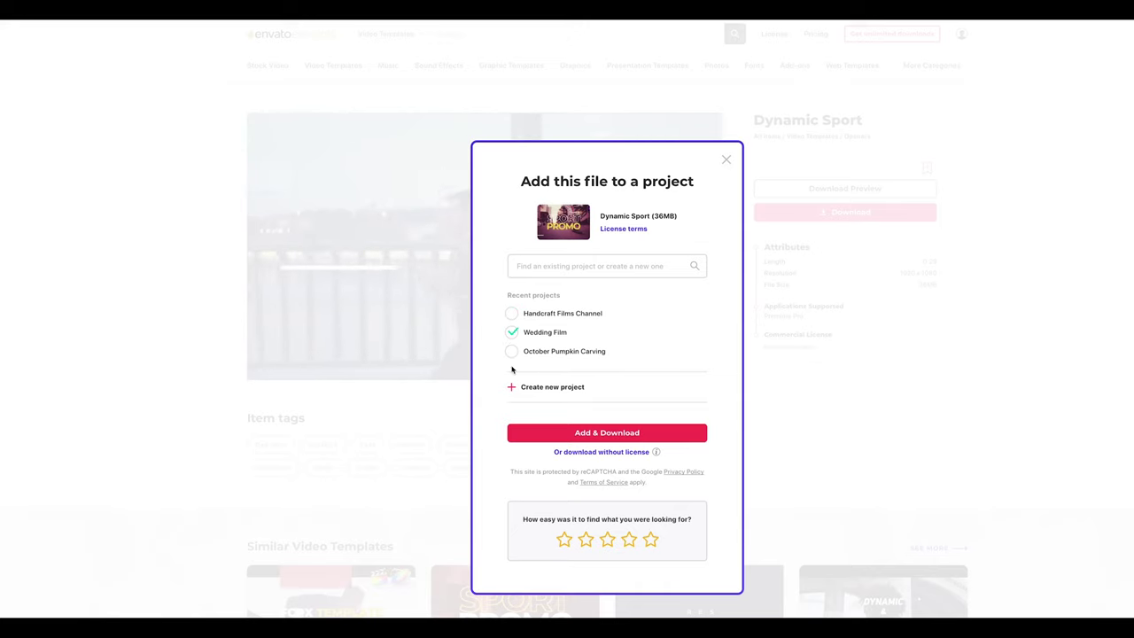
left_click(513, 333)
Create a new project named How to Use MOGRT Files for Dynamic Sport and download the template
left_click(514, 387)
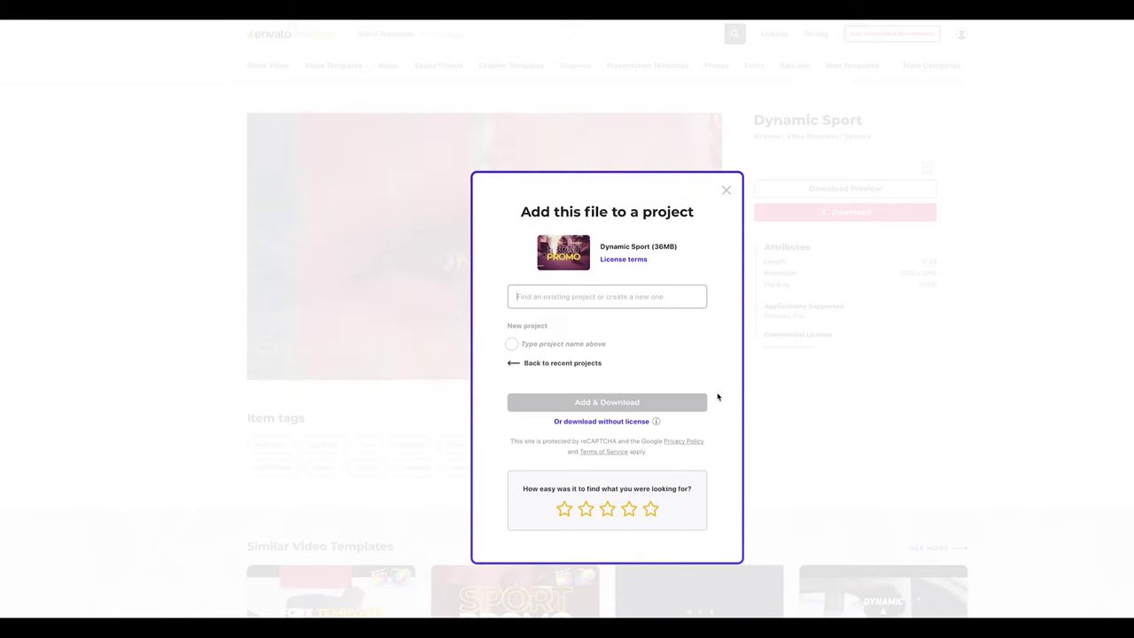
left_click(582, 303)
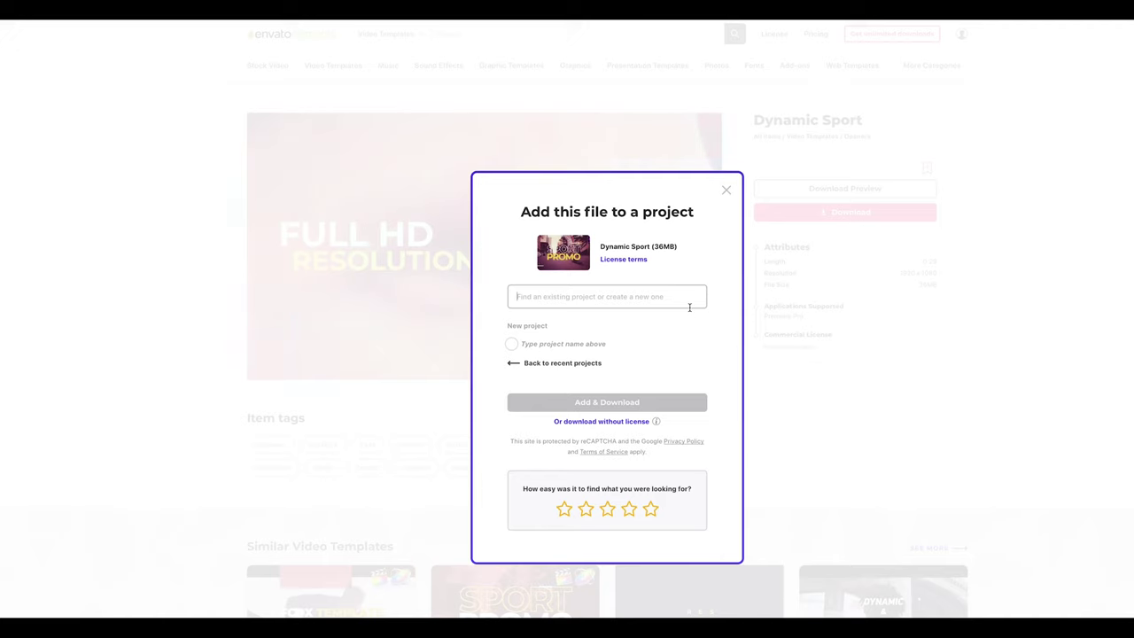
type("How to Use MOGRT Files")
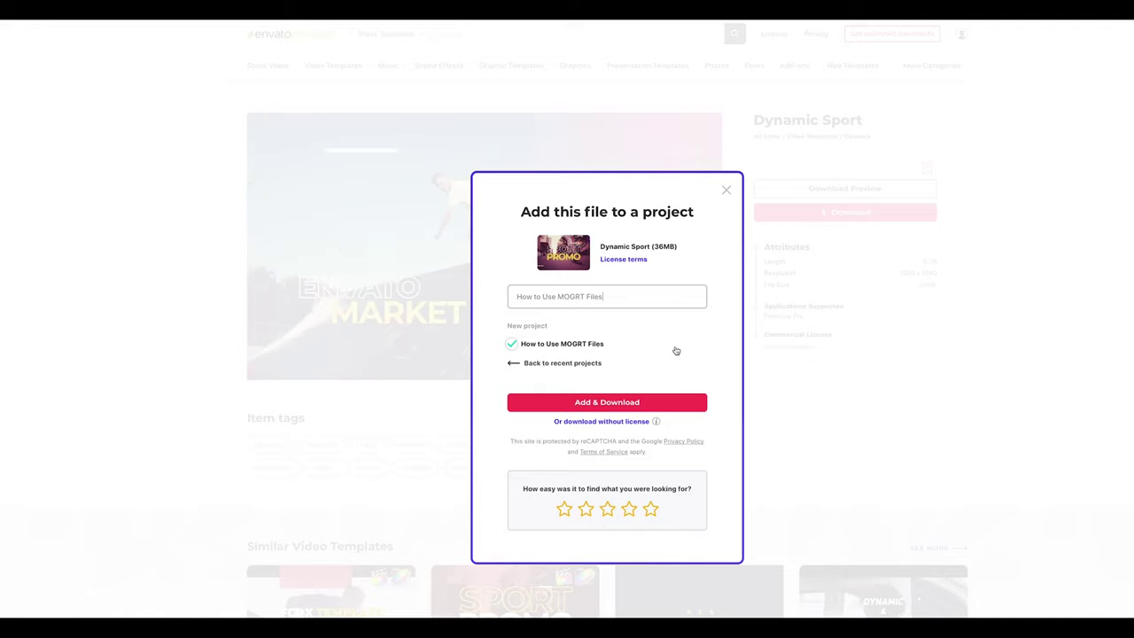
left_click(660, 410)
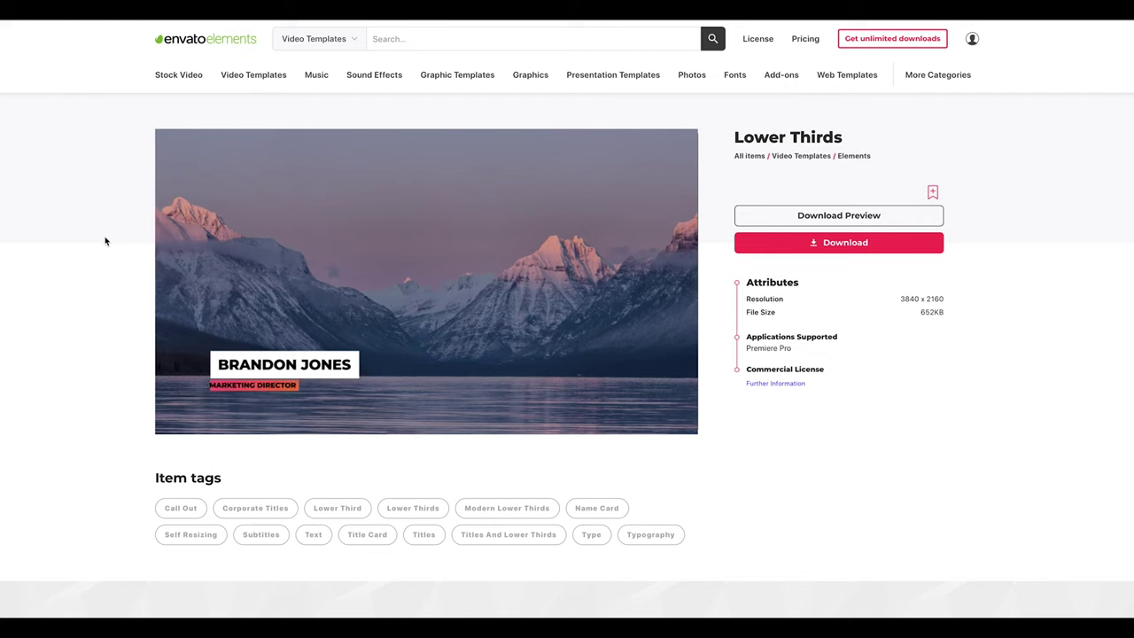
Preview the Lower Thirds template and choose the Handcraft Films Channel project for its download
mouse_move(392, 286)
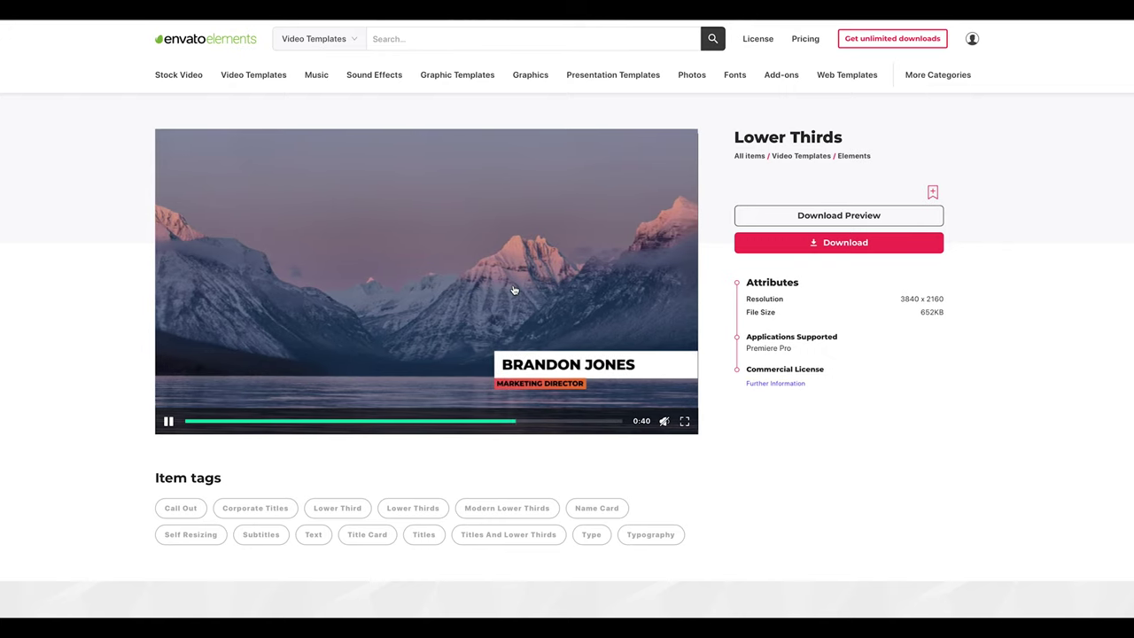
left_click(848, 251)
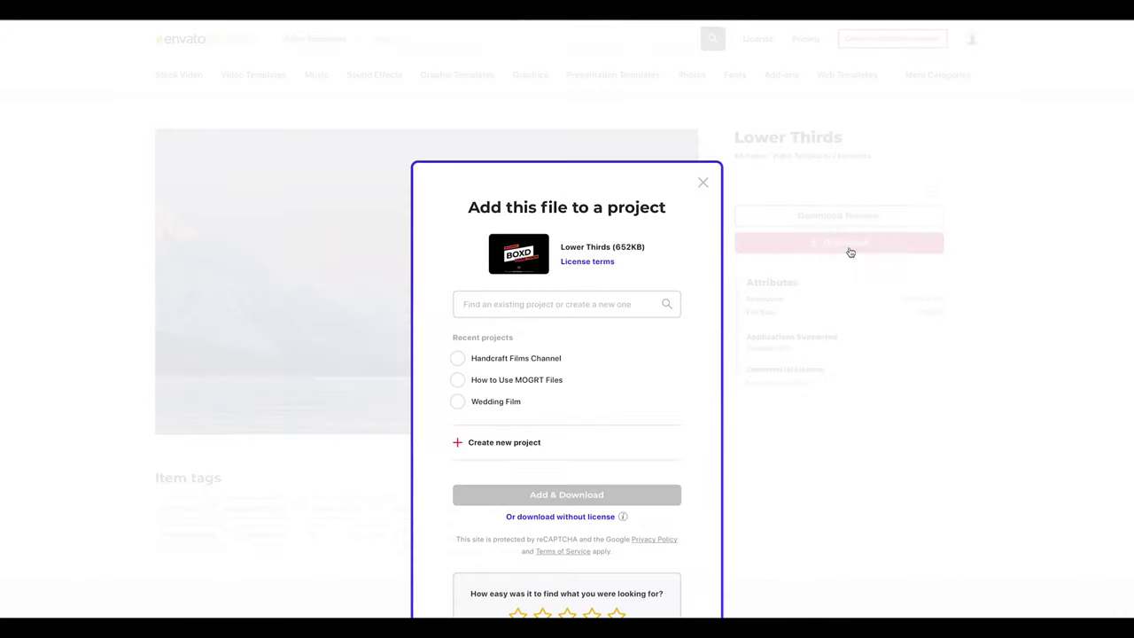
left_click(481, 360)
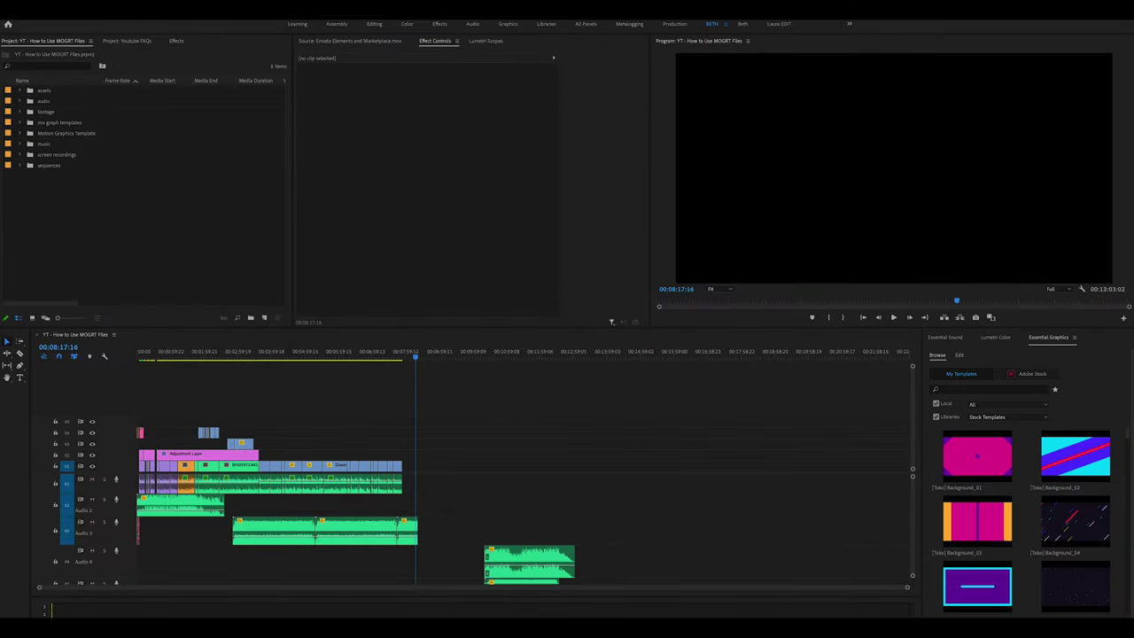
Switch to Finder and show the Downloads folder
mouse_move(349, 611)
left_click(285, 611)
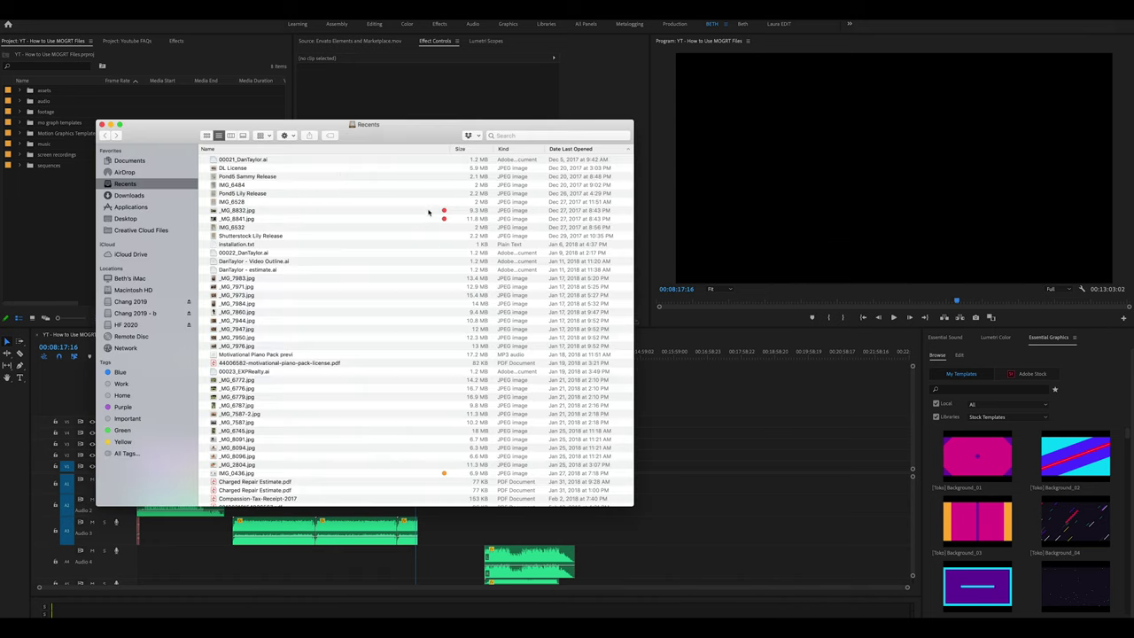
left_click(131, 196)
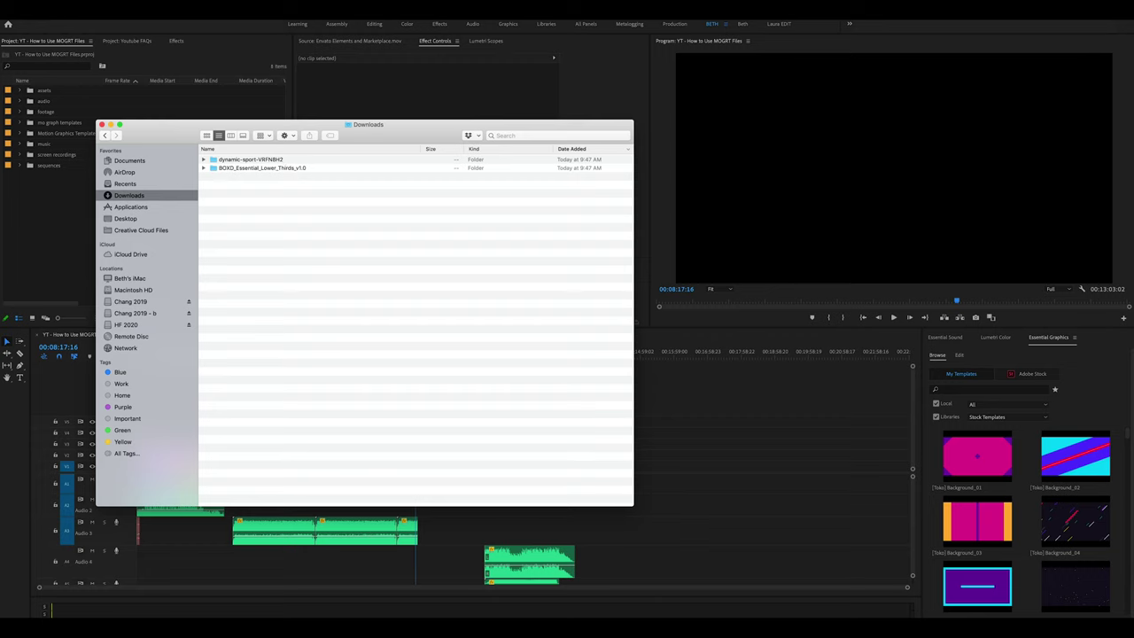
Open a second Finder window beside the first and show the MOGRT Files folder from the Desktop
mouse_move(316, 611)
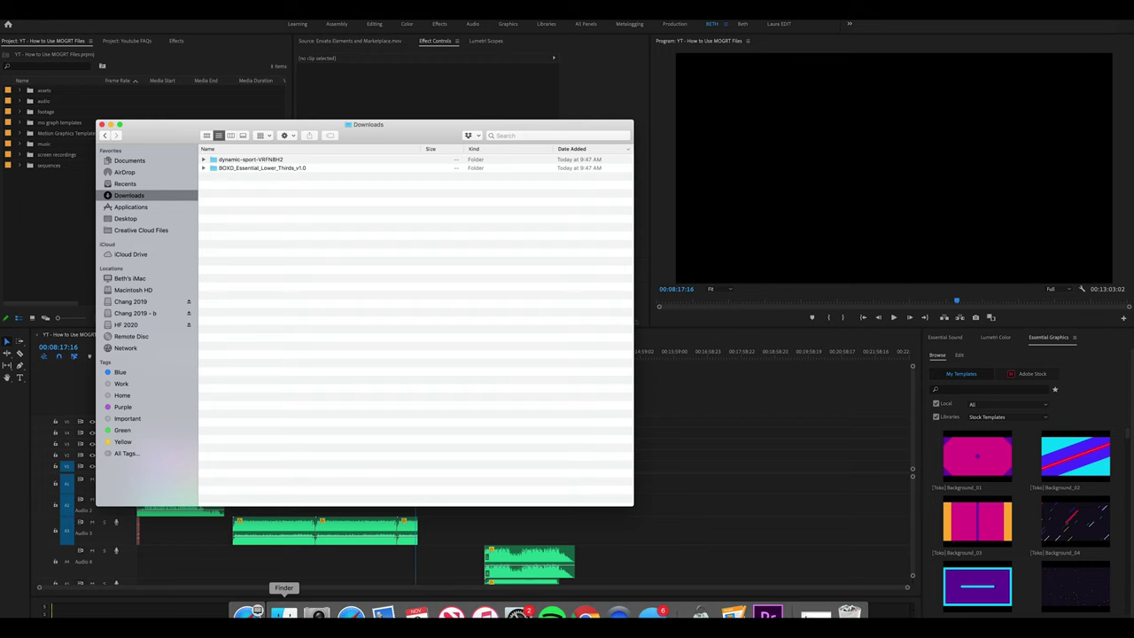
right_click(284, 611)
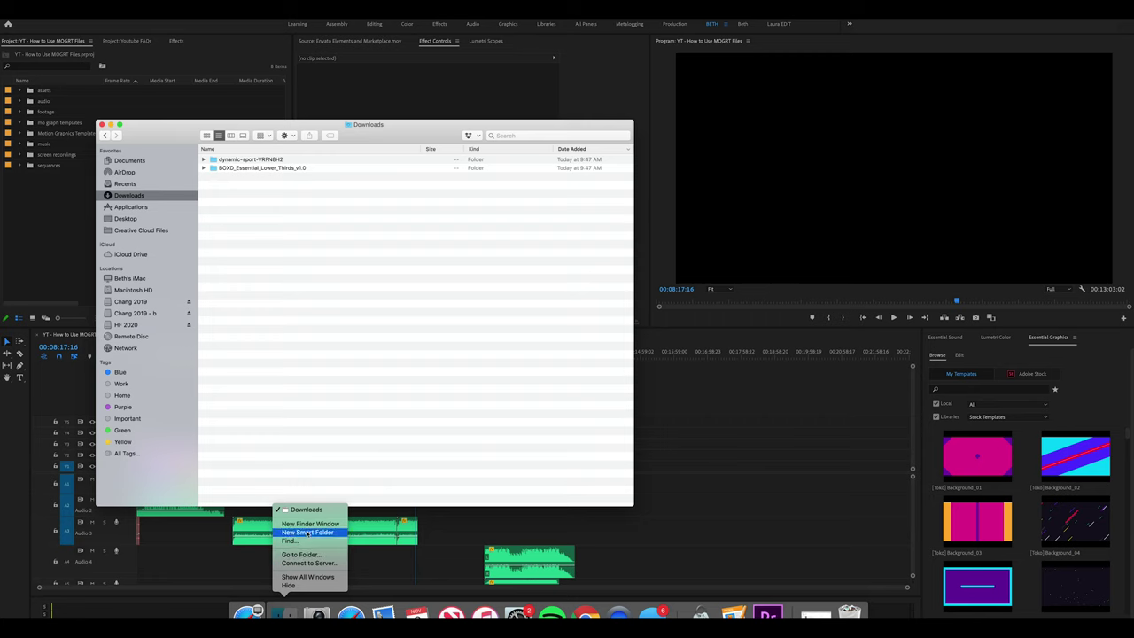
left_click(342, 514)
left_click_drag(394, 134, 748, 192)
left_click(486, 274)
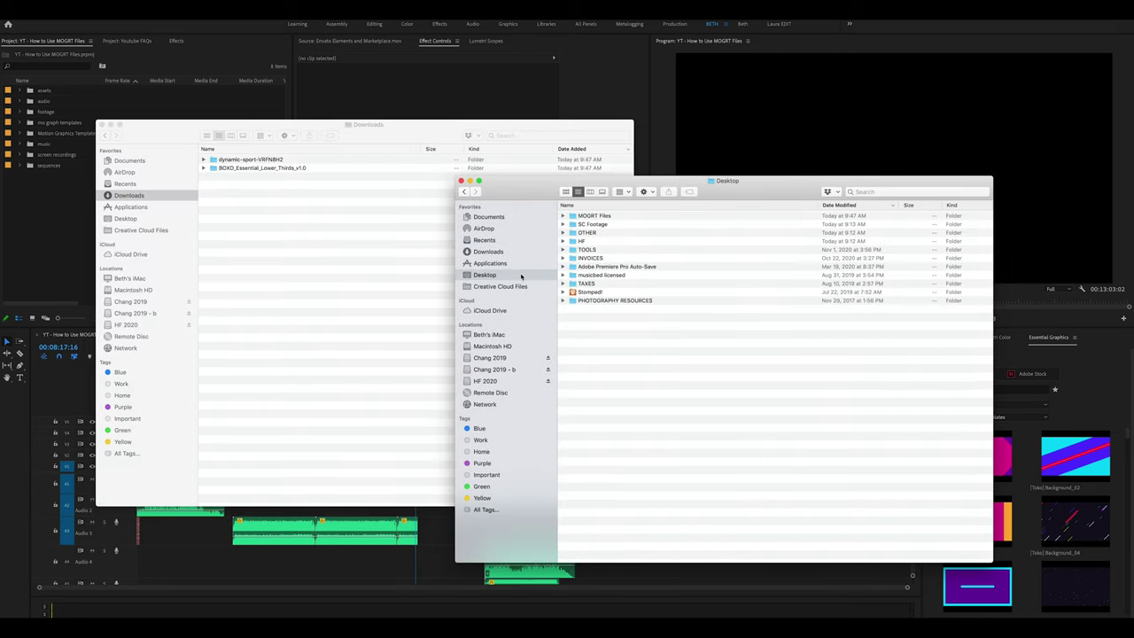
left_click(573, 218)
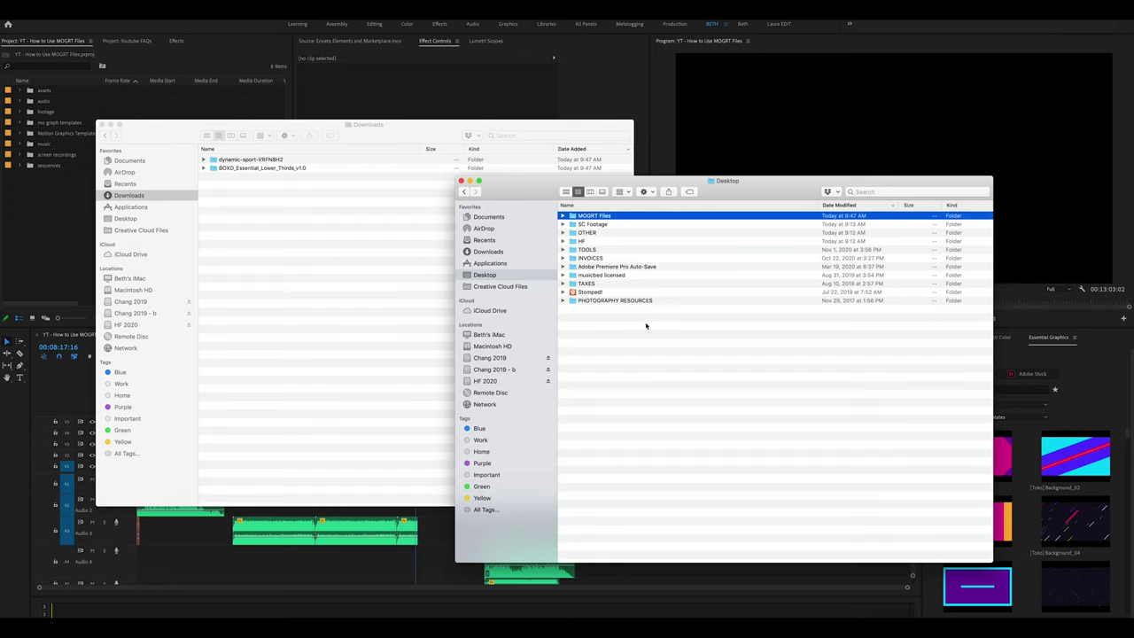
double_click(573, 218)
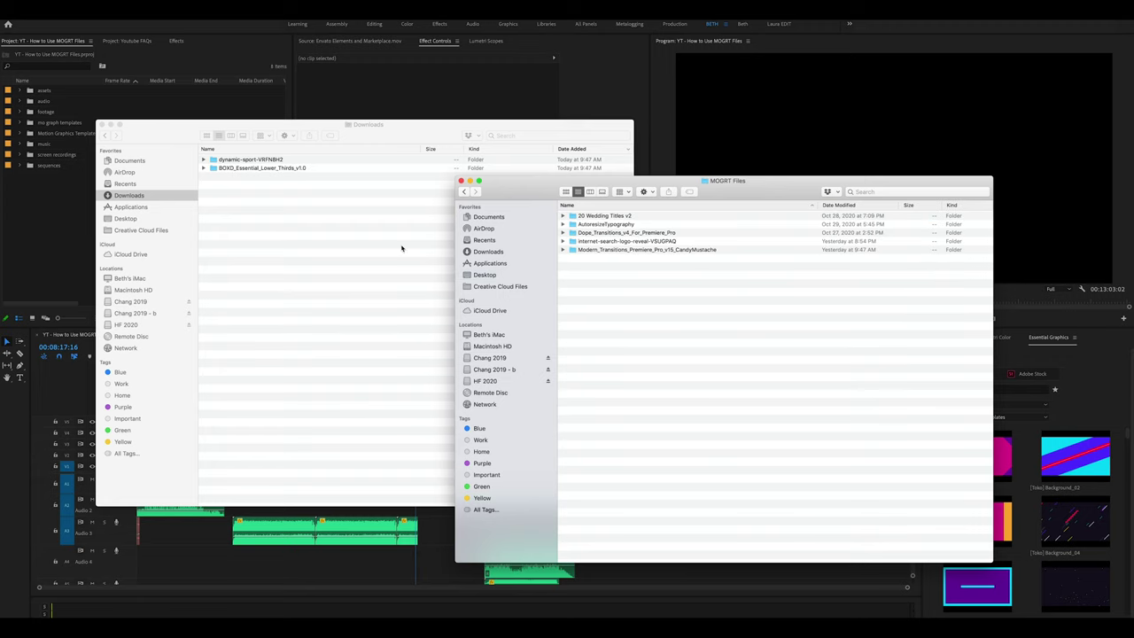
Move the dynamic-sport and BOXD_Essential_Lower_Thirds_v1.0 folders from Downloads into MOGRT Files and close both Finder windows
left_click(241, 191)
left_click(256, 160)
left_click(255, 168, "shift")
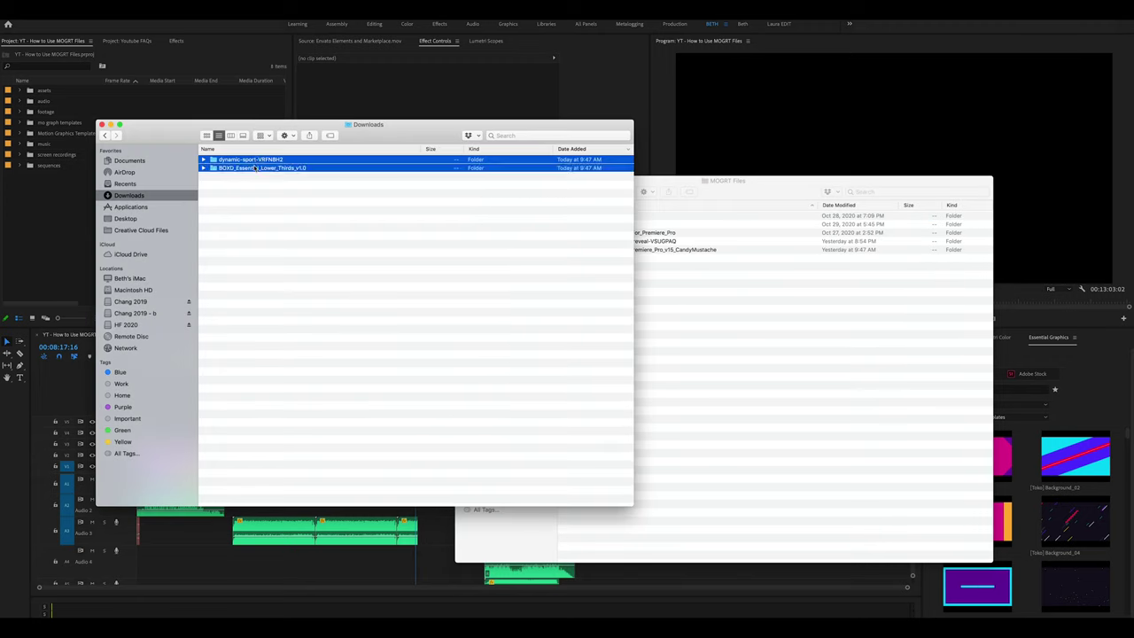
left_click_drag(212, 165, 722, 356)
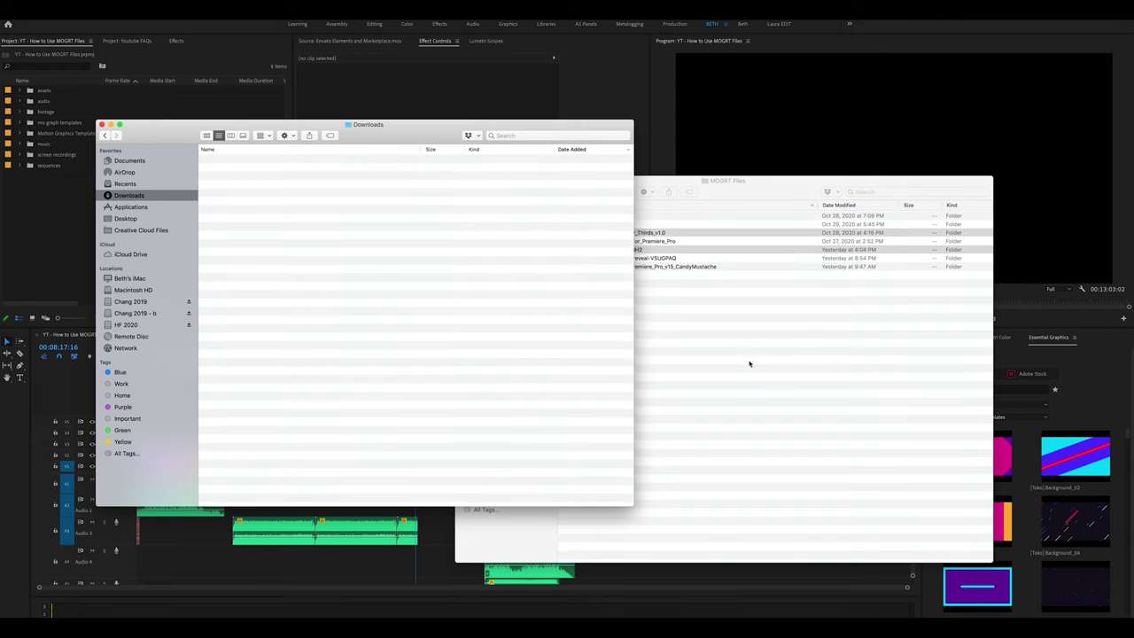
left_click(719, 354)
left_click(616, 311)
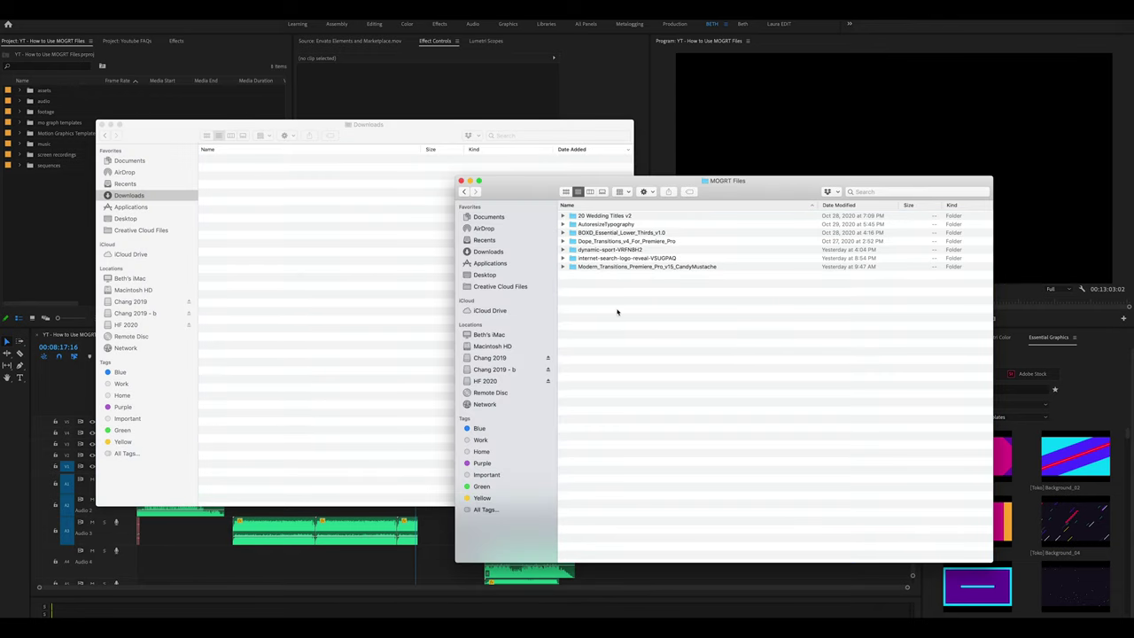
left_click(460, 182)
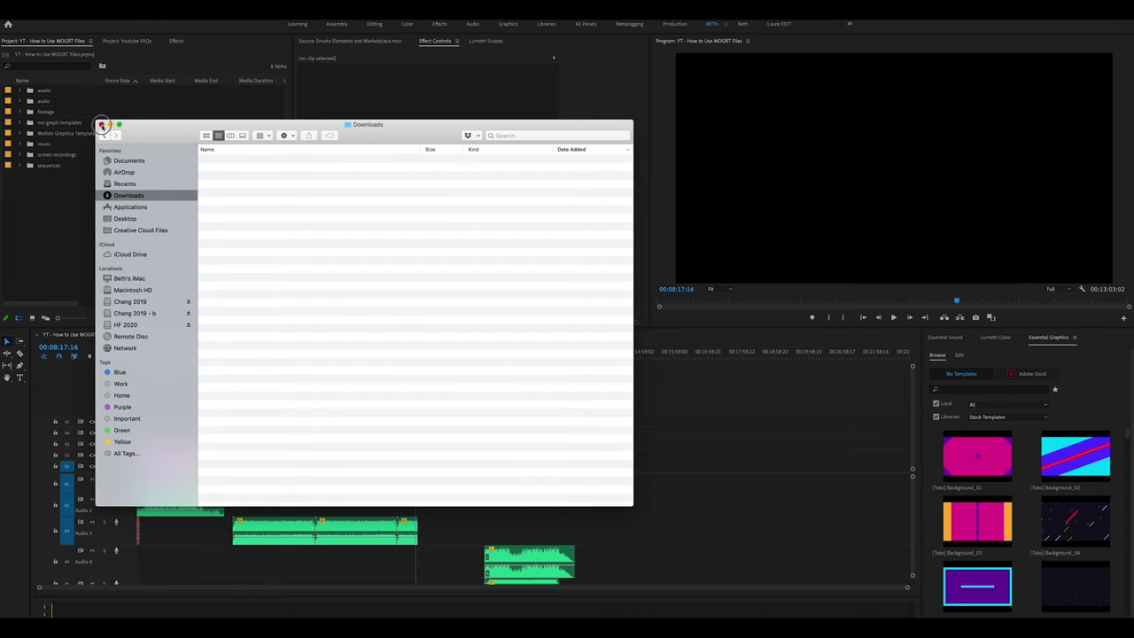
left_click(102, 125)
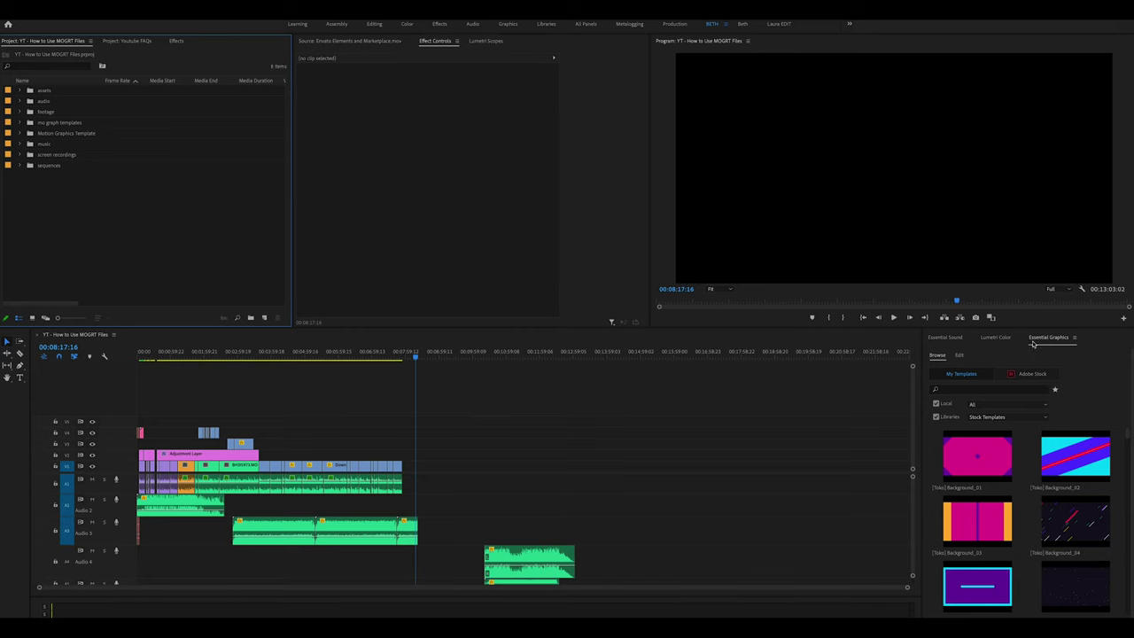
Close the Essential Graphics panel in Premiere Pro and reopen it
left_click(1080, 369)
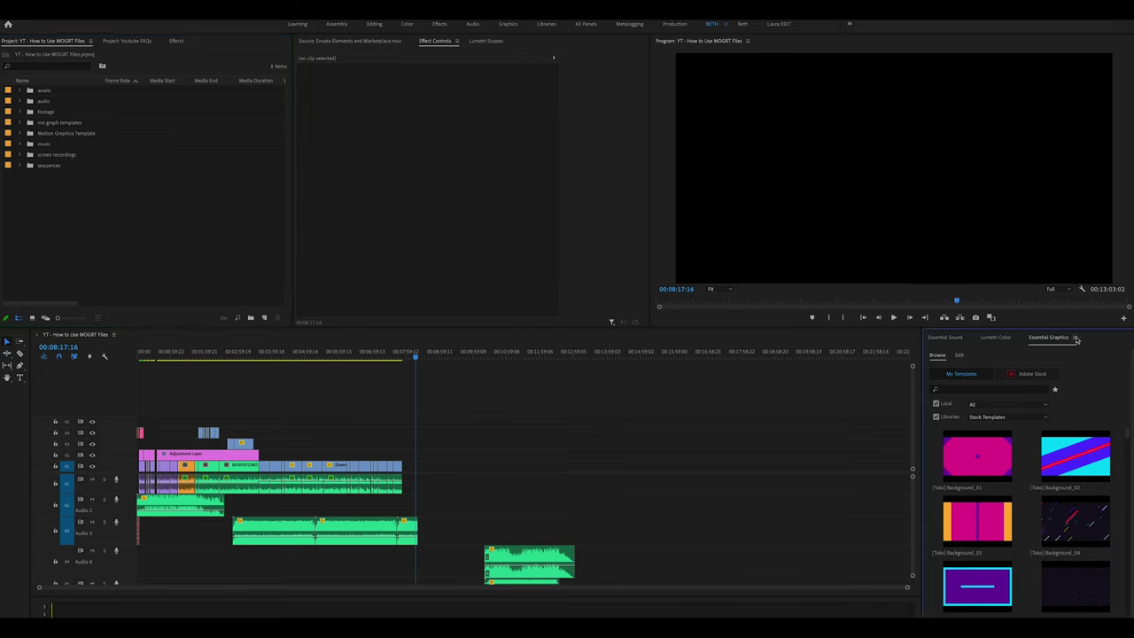
left_click(1075, 338)
left_click(1033, 345)
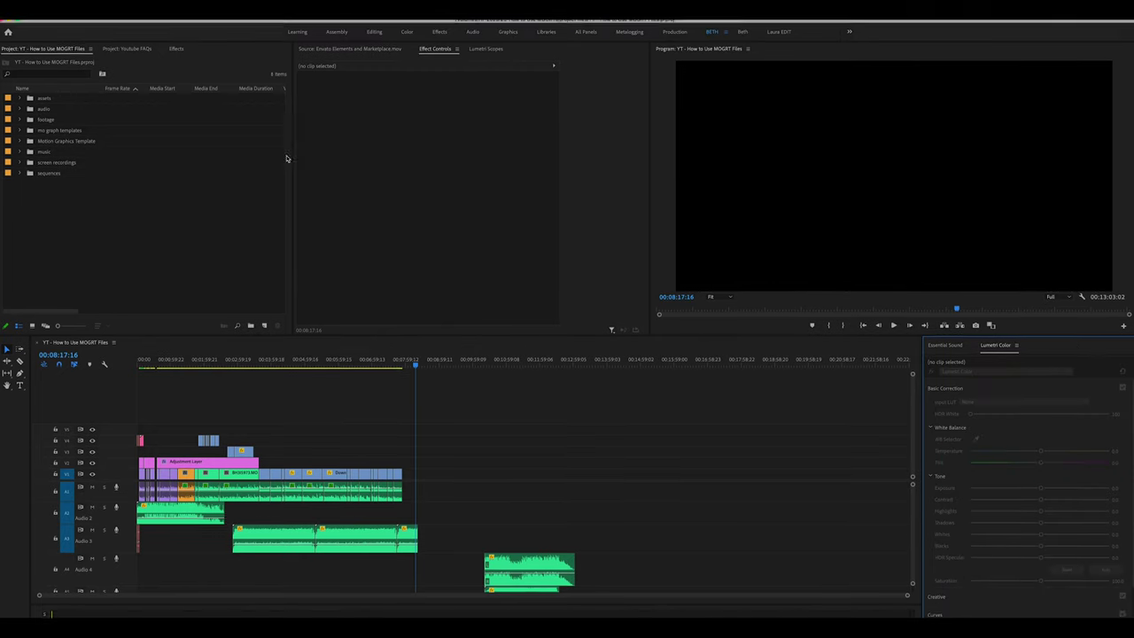
left_click(259, 27)
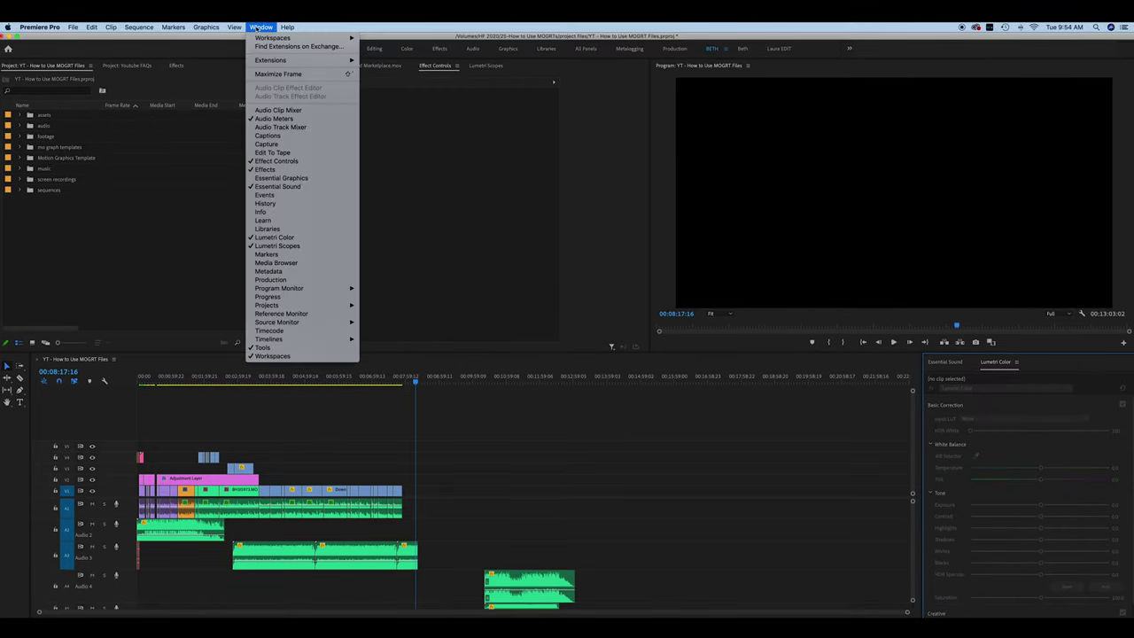
left_click(307, 178)
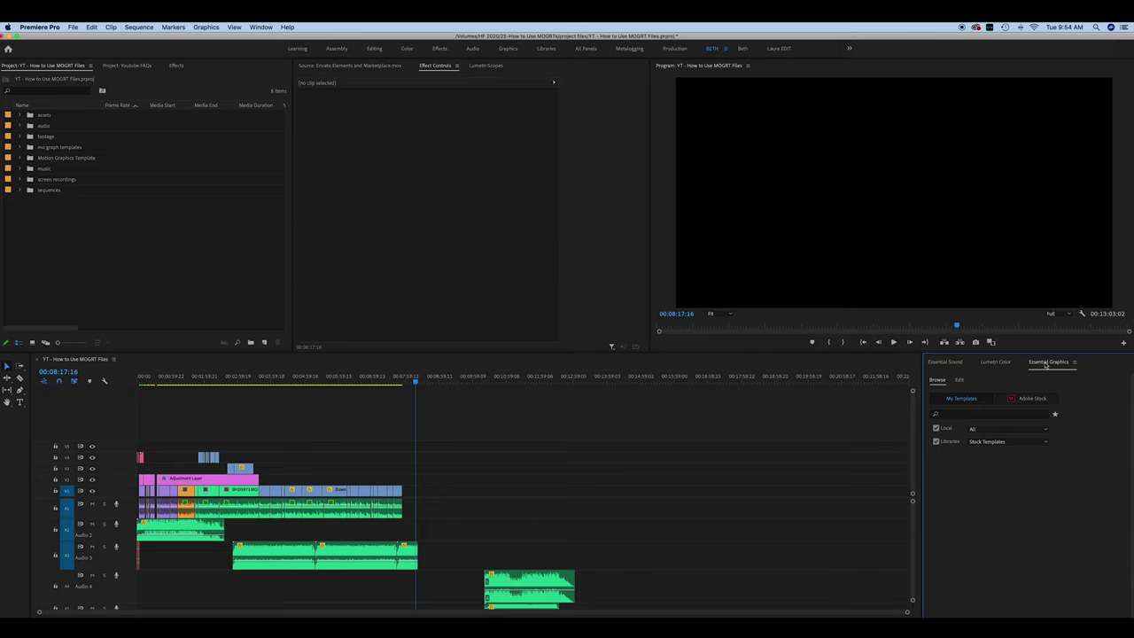
Dock the Essential Graphics panel with the timeline, and move it back between Essential Sound and Lumetri Color
left_click_drag(1051, 366, 602, 360)
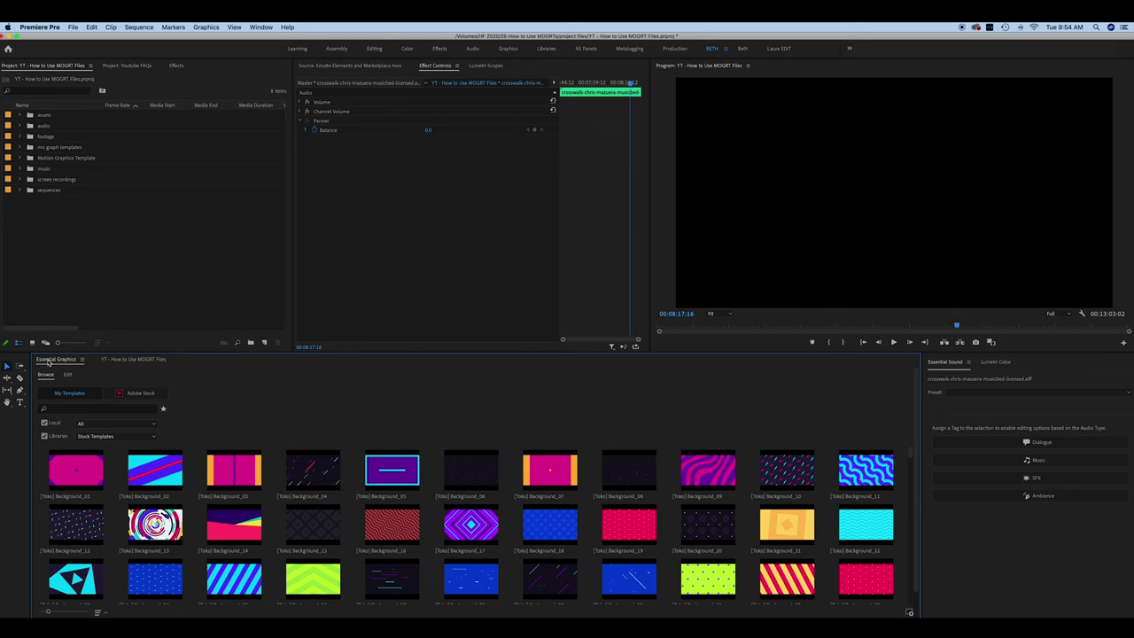
left_click_drag(49, 361, 1014, 363)
left_click_drag(1014, 363, 1015, 363)
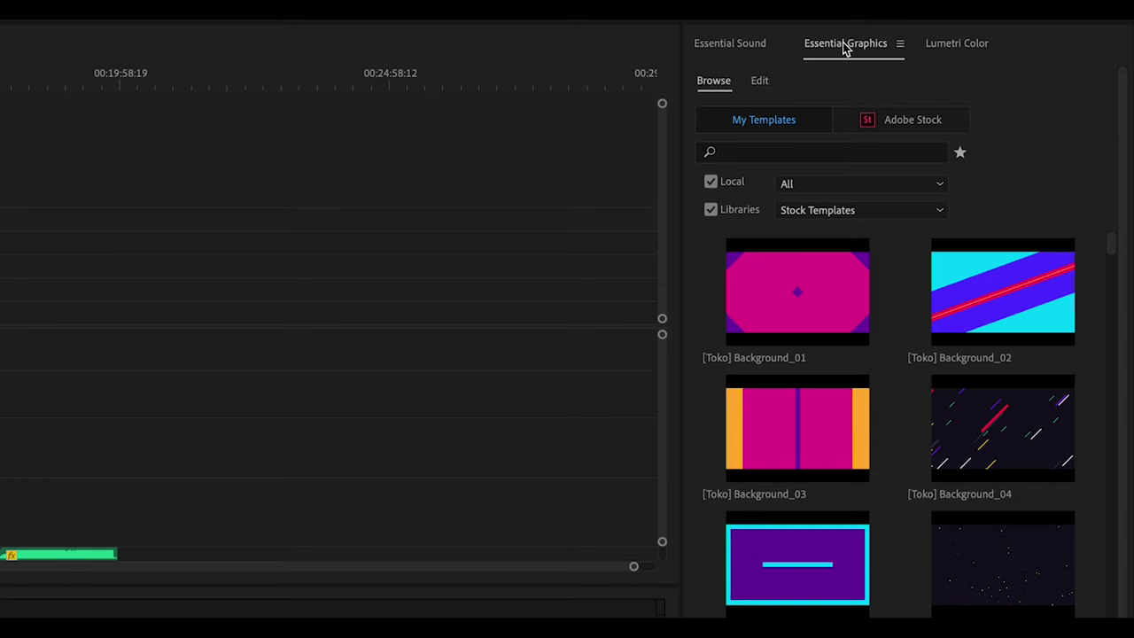
Open Manage Additional Folders for Essential Graphics, start adding a folder and browse to MOGRT Files on the Desktop
left_click(900, 46)
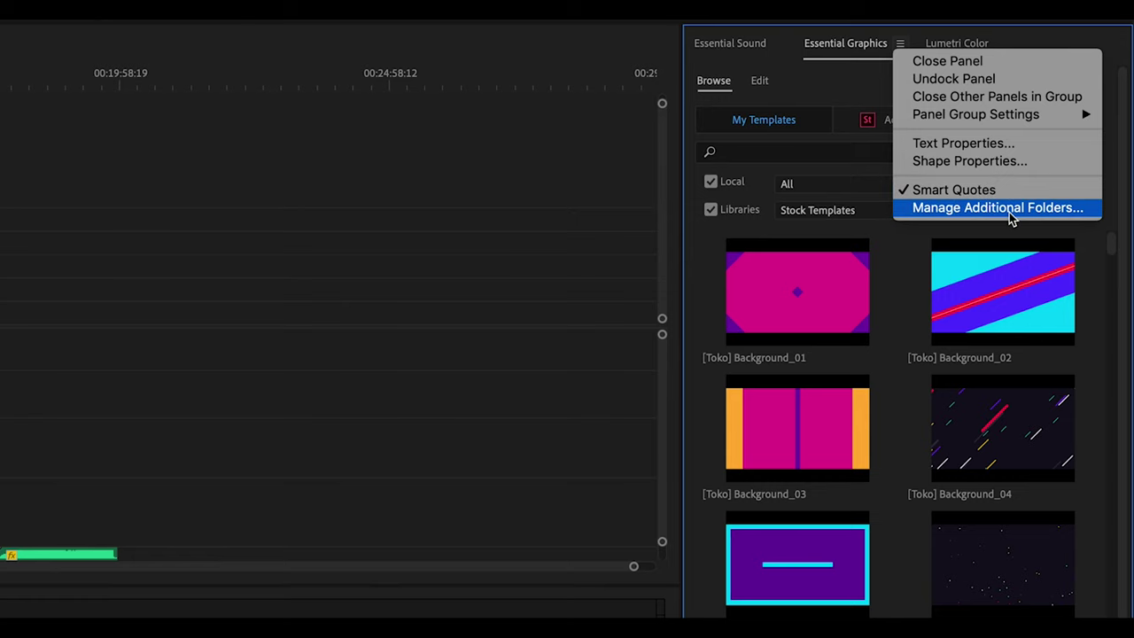
left_click(1051, 209)
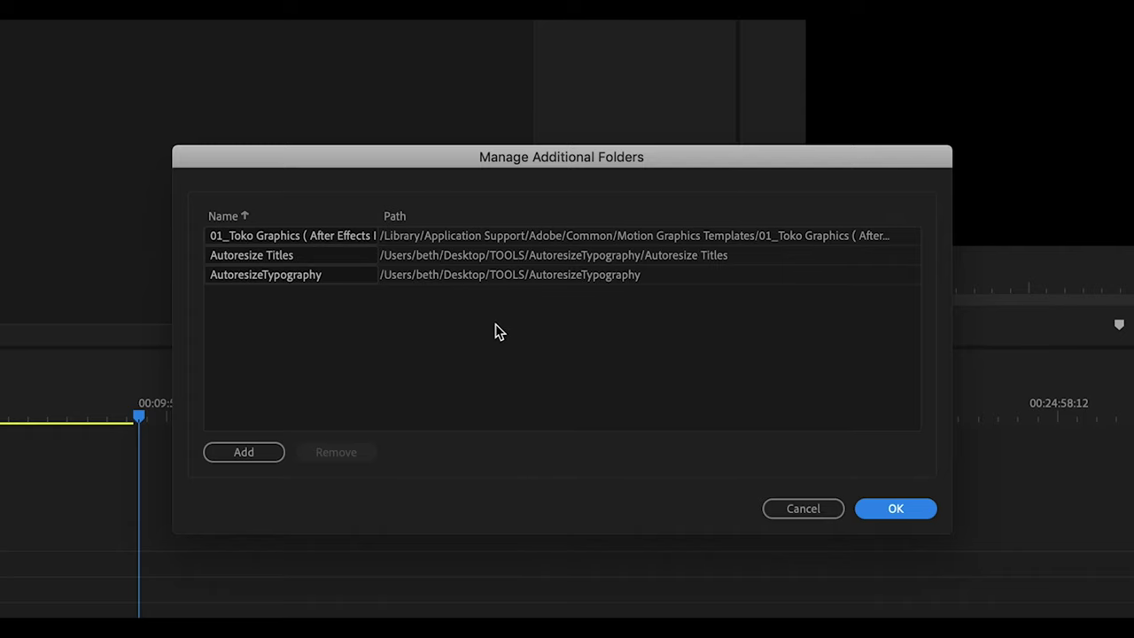
left_click(253, 462)
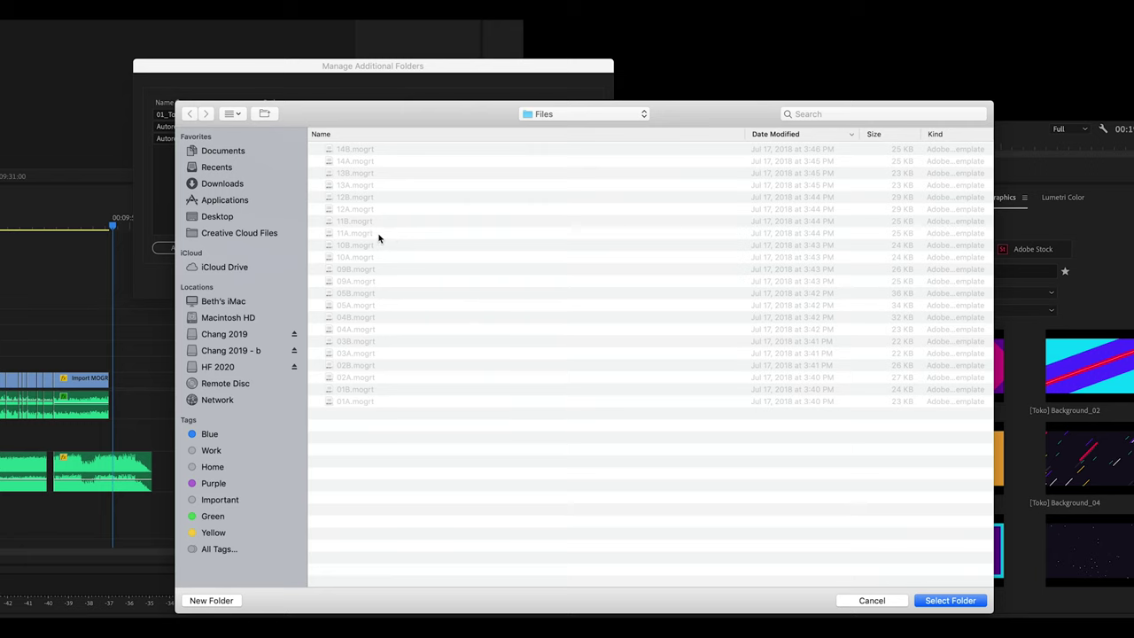
left_click(410, 134)
left_click(219, 216)
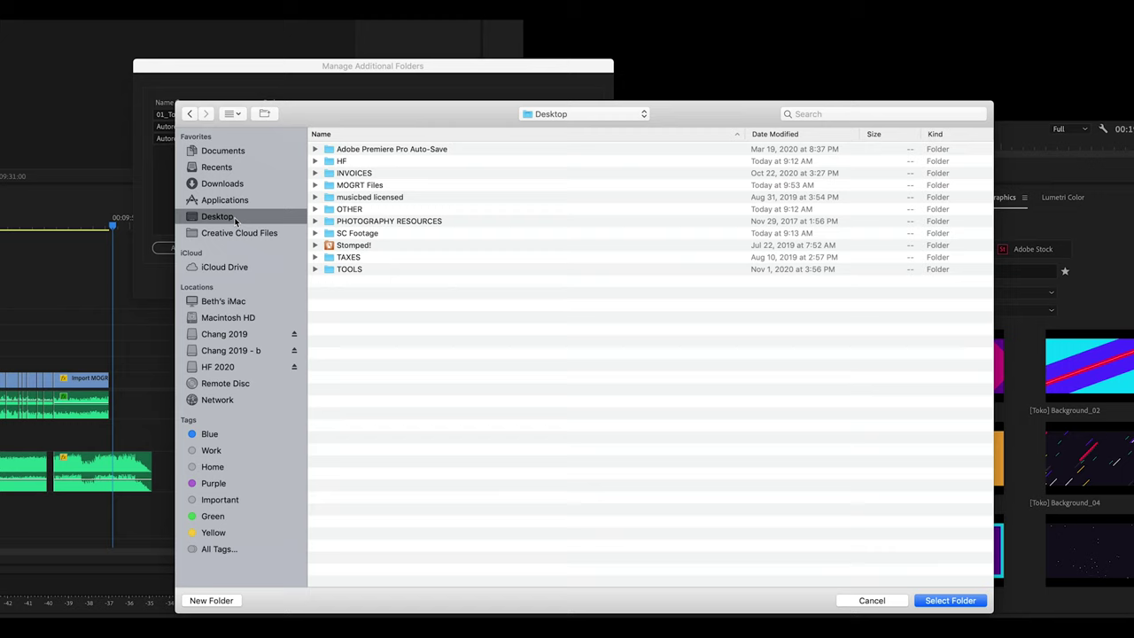
double_click(330, 184)
Add the Files subfolder of BOXD_Essential_Lower_Thirds_v1.0 as an additional template folder and confirm the folder list
left_click(317, 173)
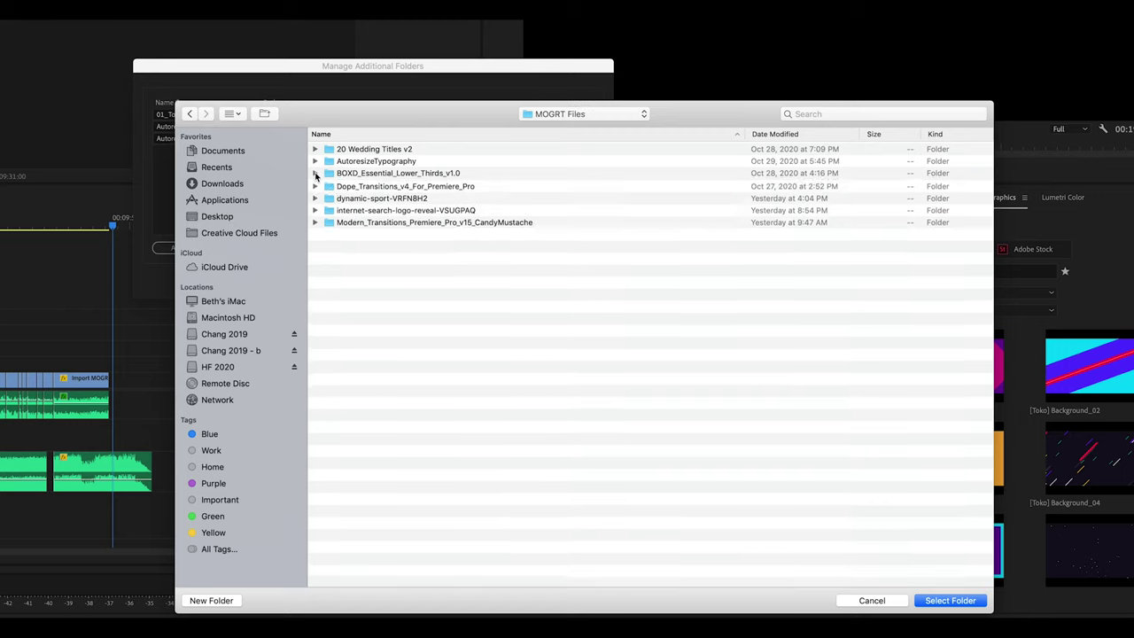
left_click(330, 174)
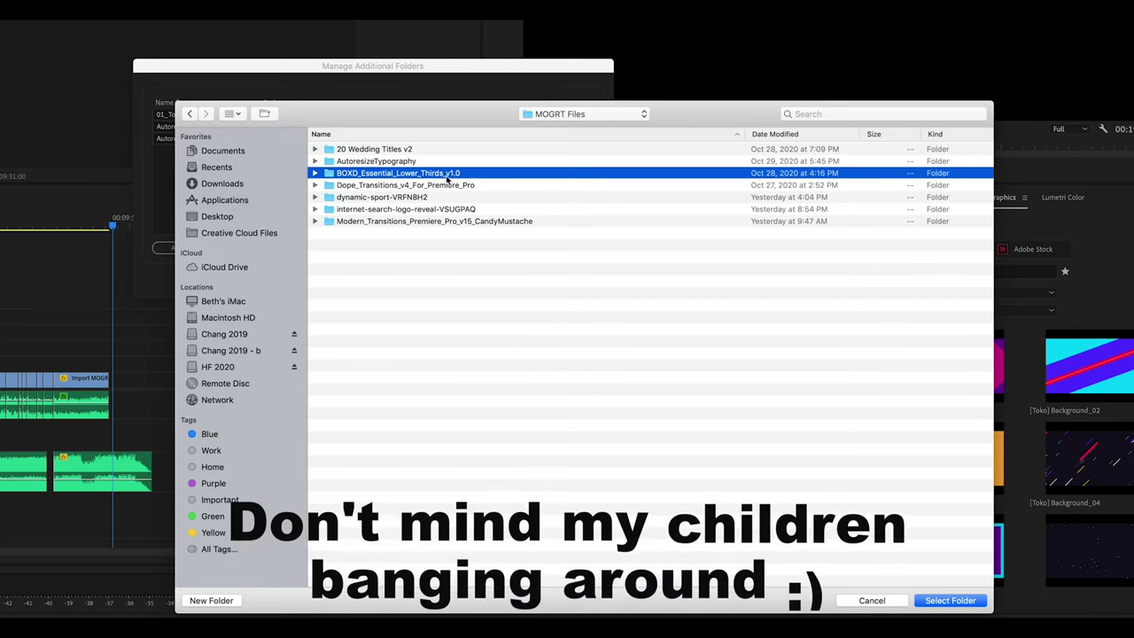
left_click(316, 174)
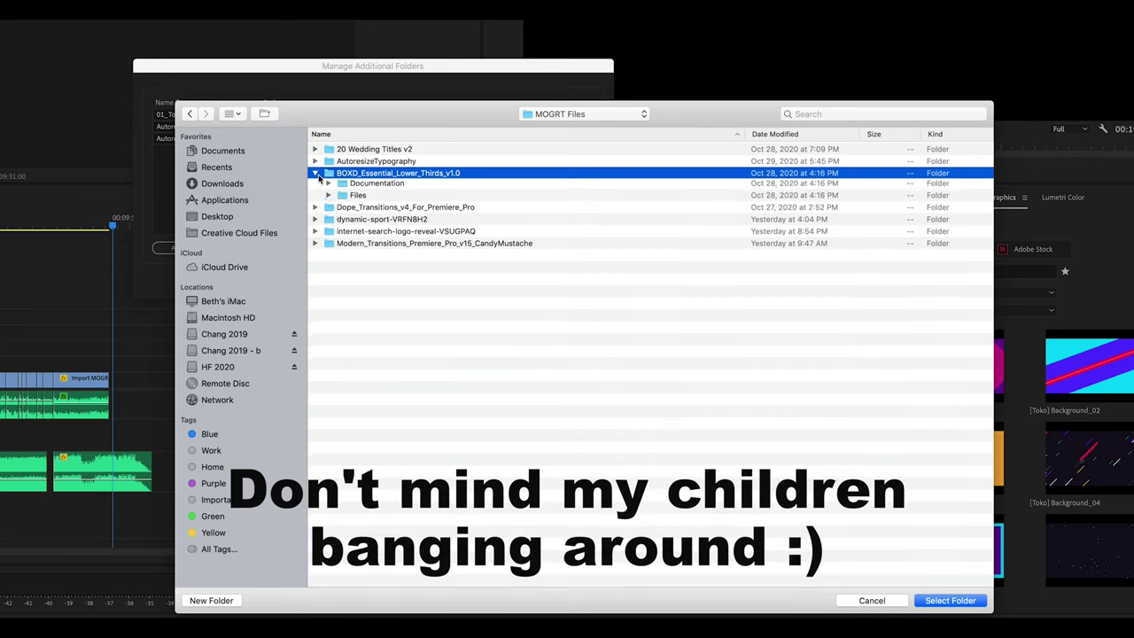
left_click(342, 197)
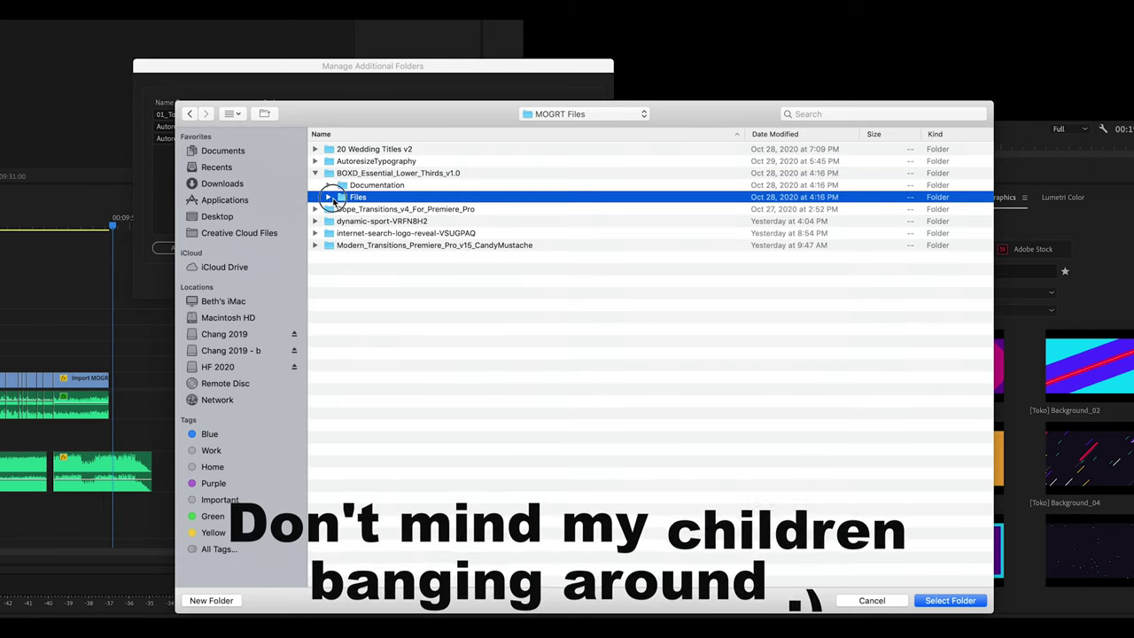
left_click(329, 197)
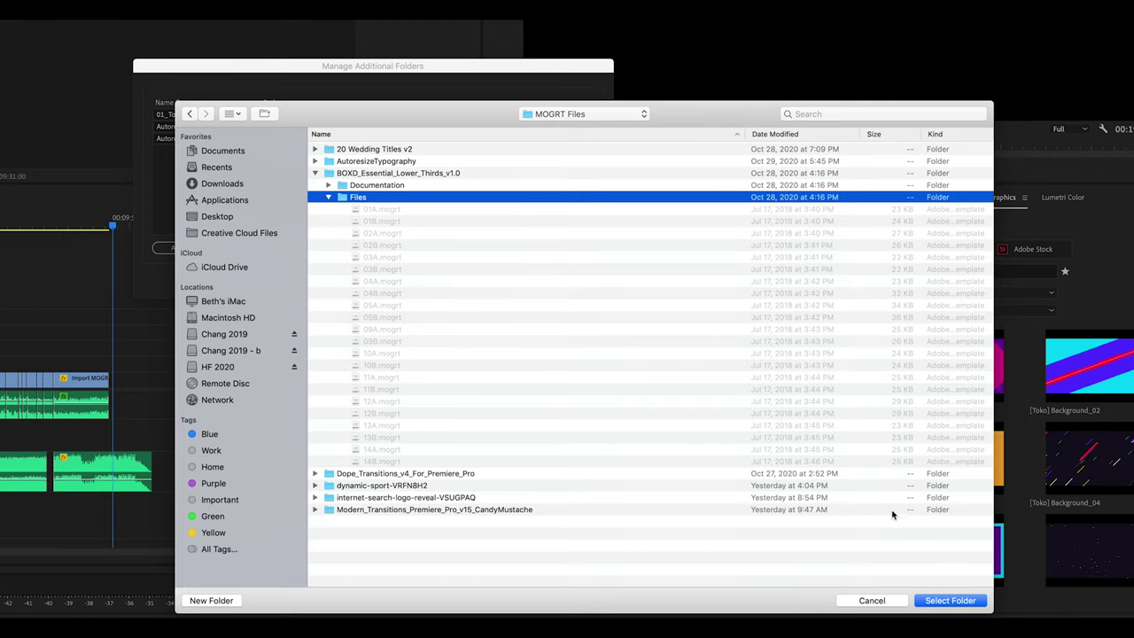
left_click(949, 601)
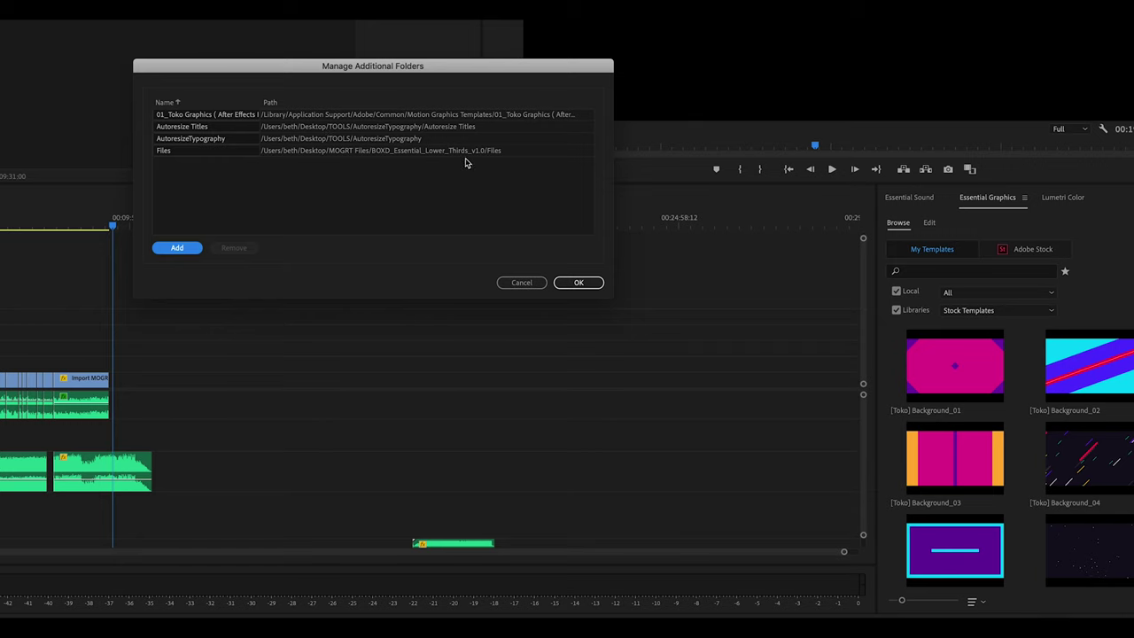
left_click(580, 283)
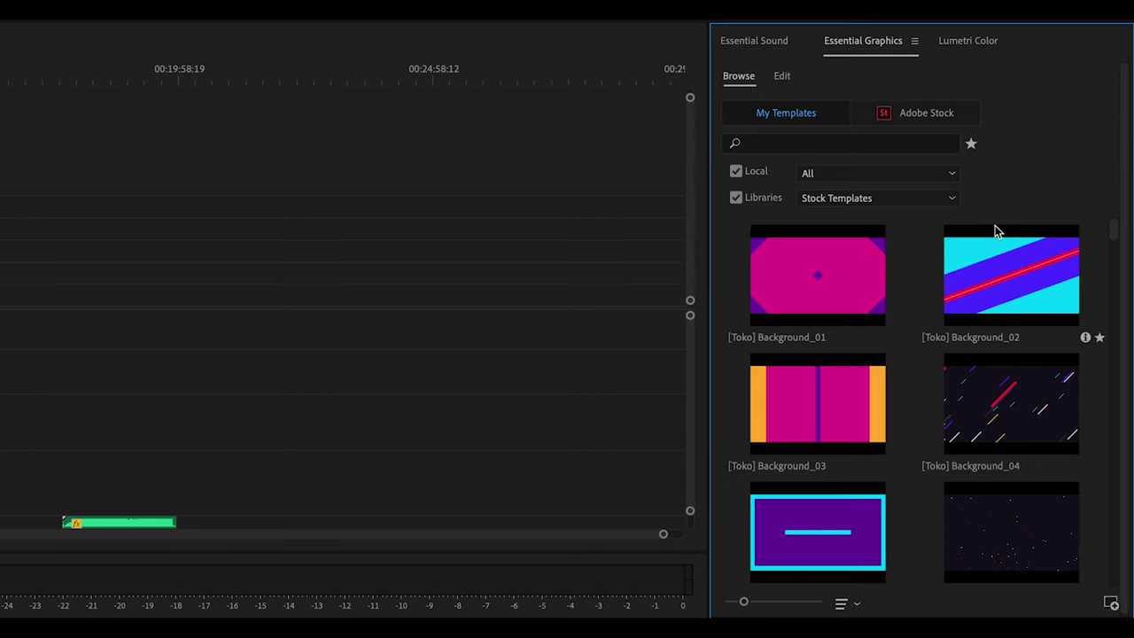
Look through the newly added lower-third templates in My Templates, such as 01A, 01B and 02A
left_click(774, 144)
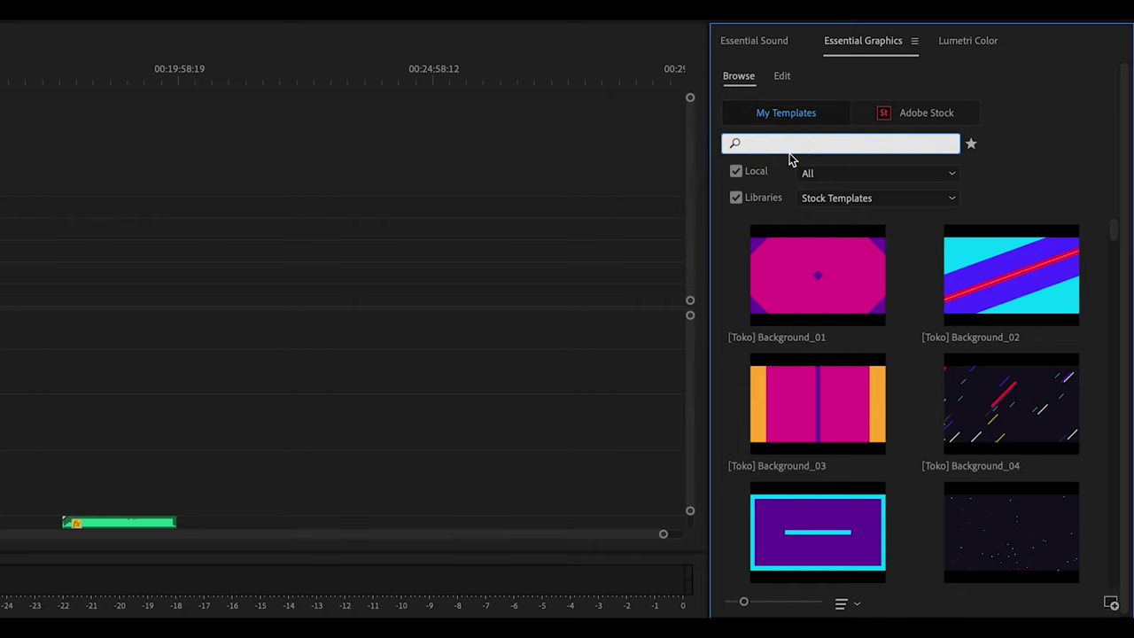
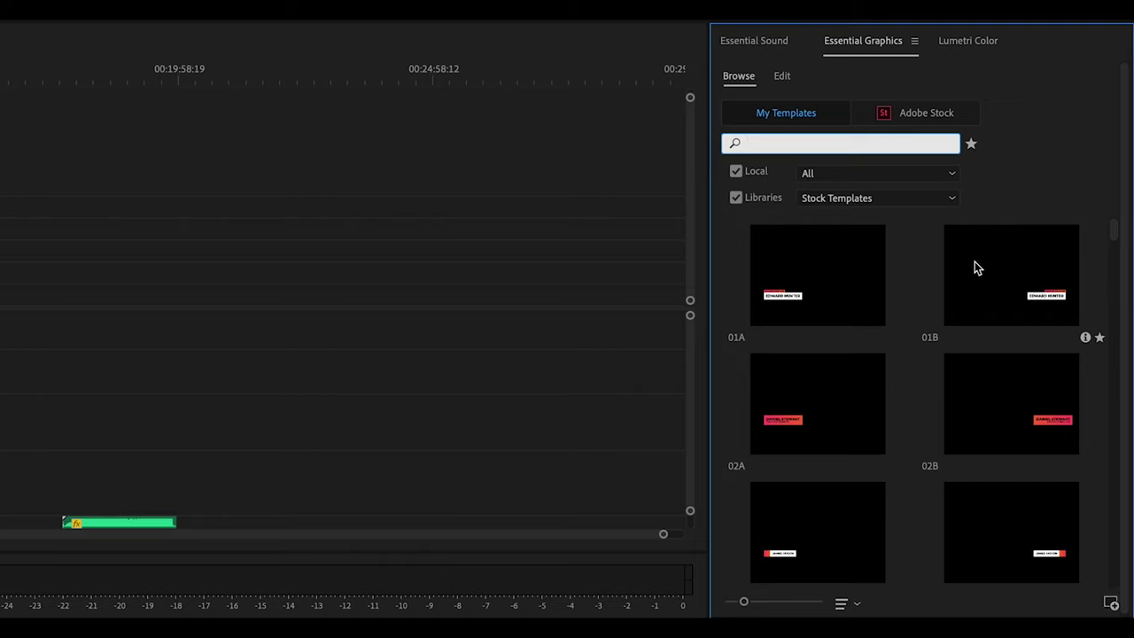
scroll(913, 261, "down", 1)
scroll(912, 261, "up", 1)
left_click_drag(782, 264, 781, 263)
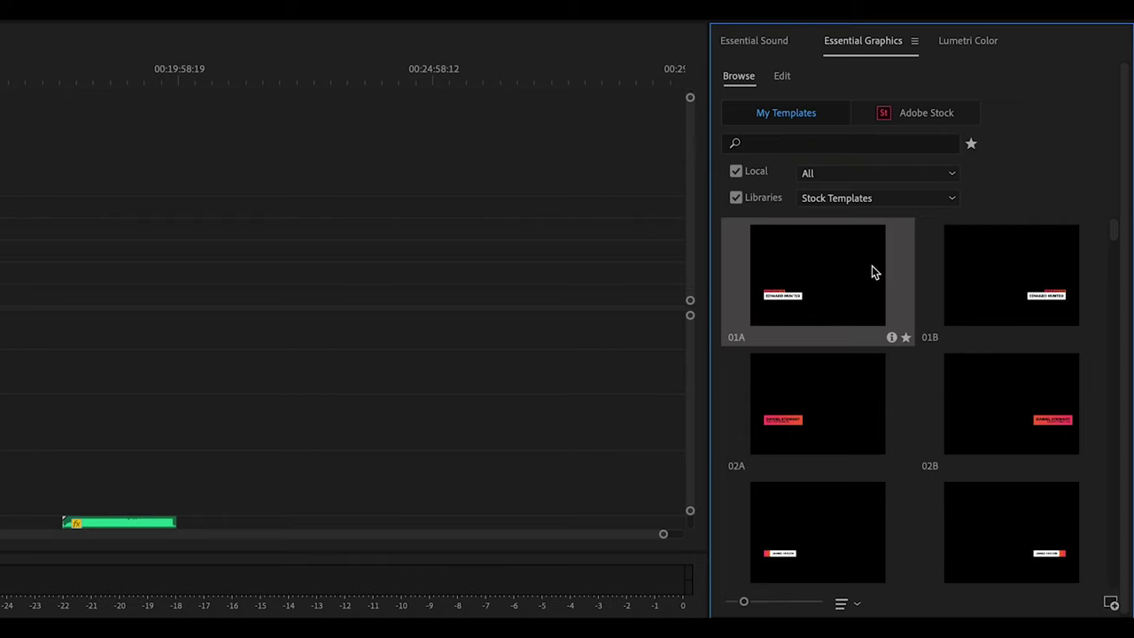
left_click(961, 259)
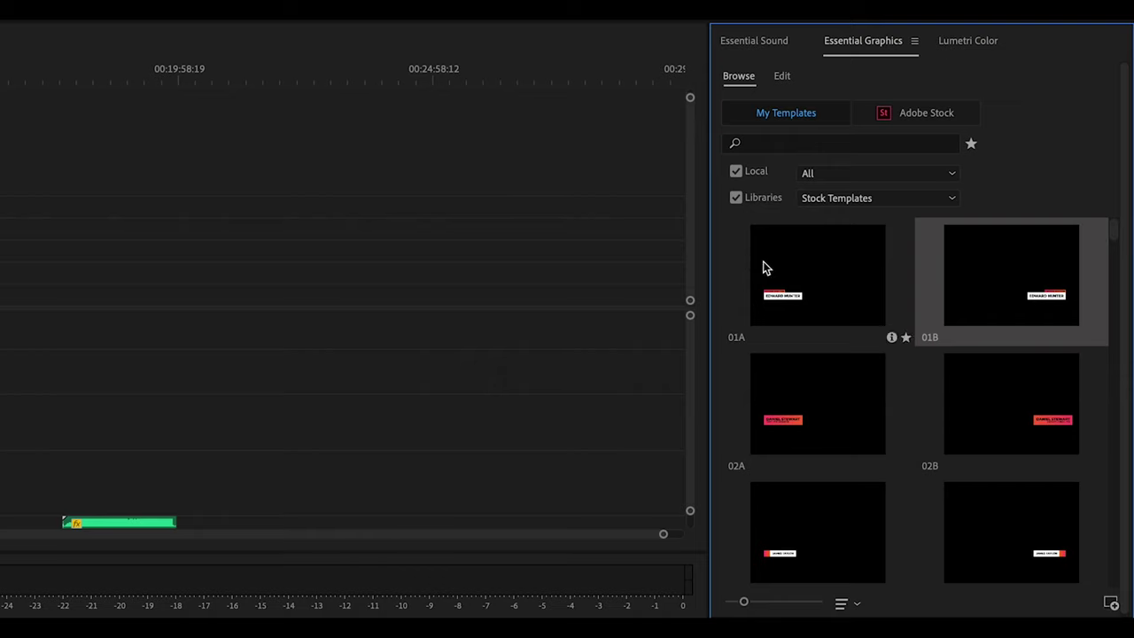
left_click(797, 265)
left_click(821, 410)
scroll(817, 399, "down", 1)
scroll(818, 399, "up", 1)
left_click(810, 289)
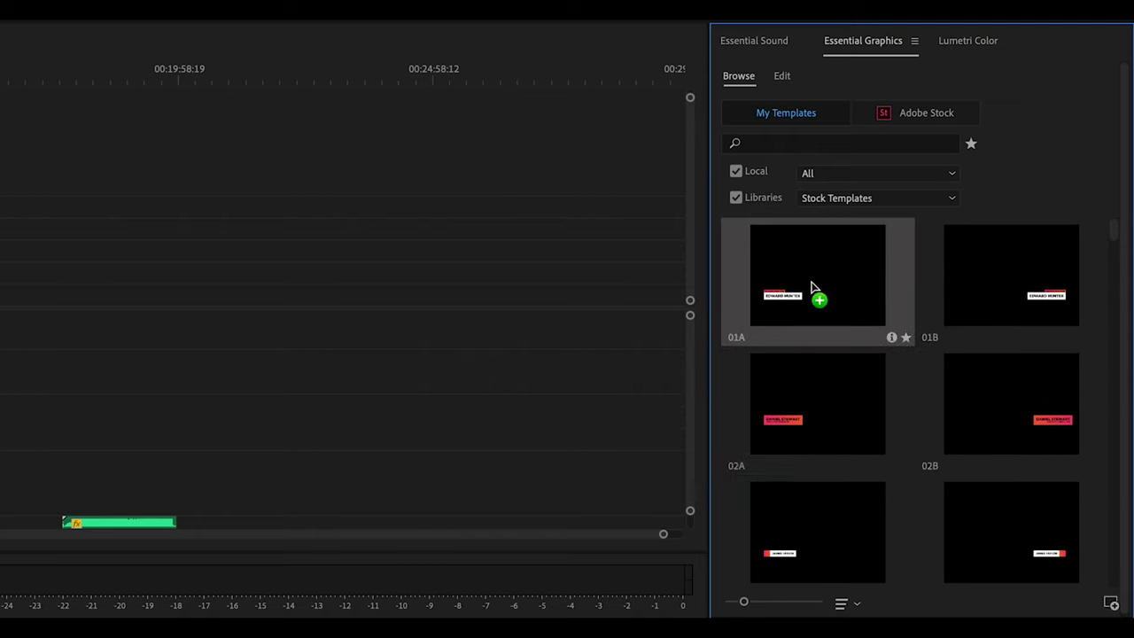
scroll(821, 383, "down", 8)
left_click(810, 366)
scroll(810, 367, "up", 8)
Place the 01A template on track V1 in the empty area after the last clips and move the playhead onto it
left_click(807, 280)
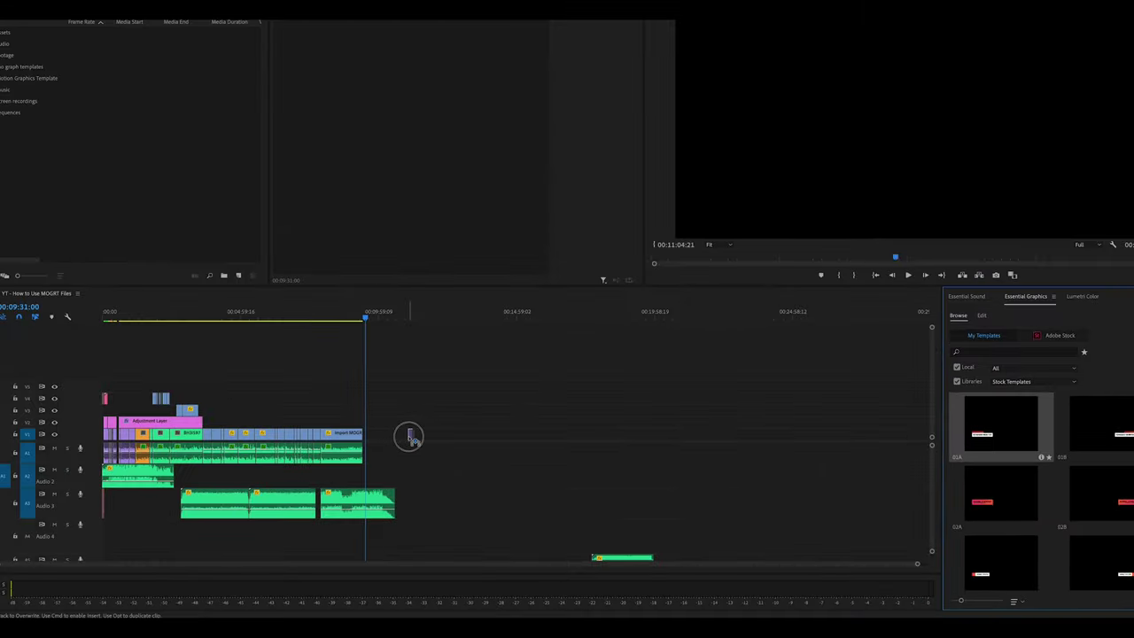
left_click_drag(410, 435, 410, 434)
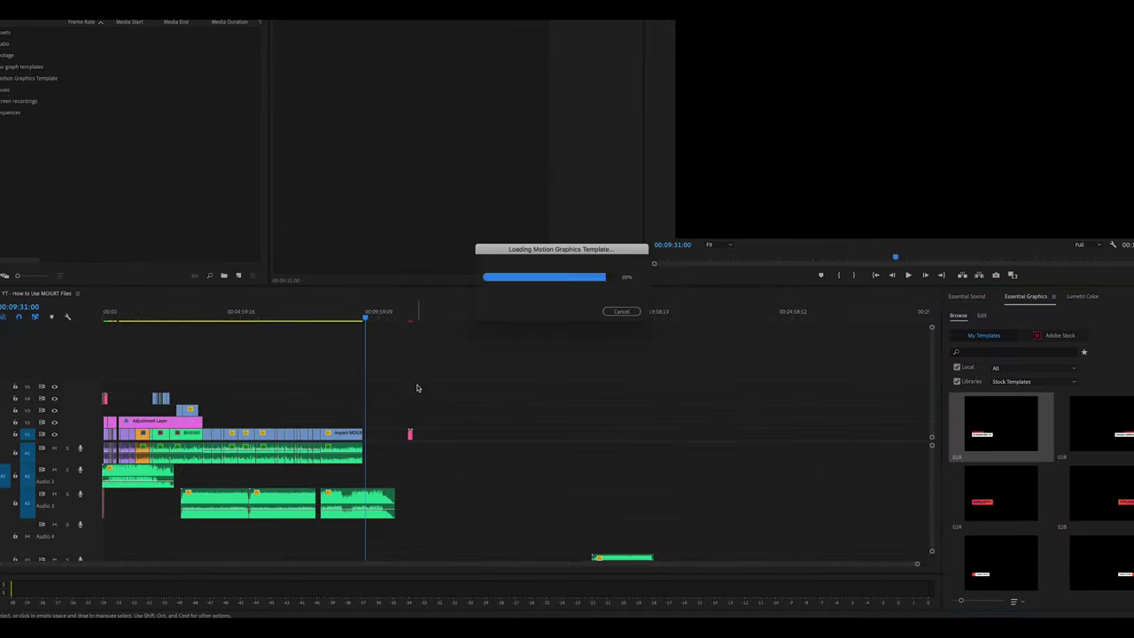
left_click(409, 312)
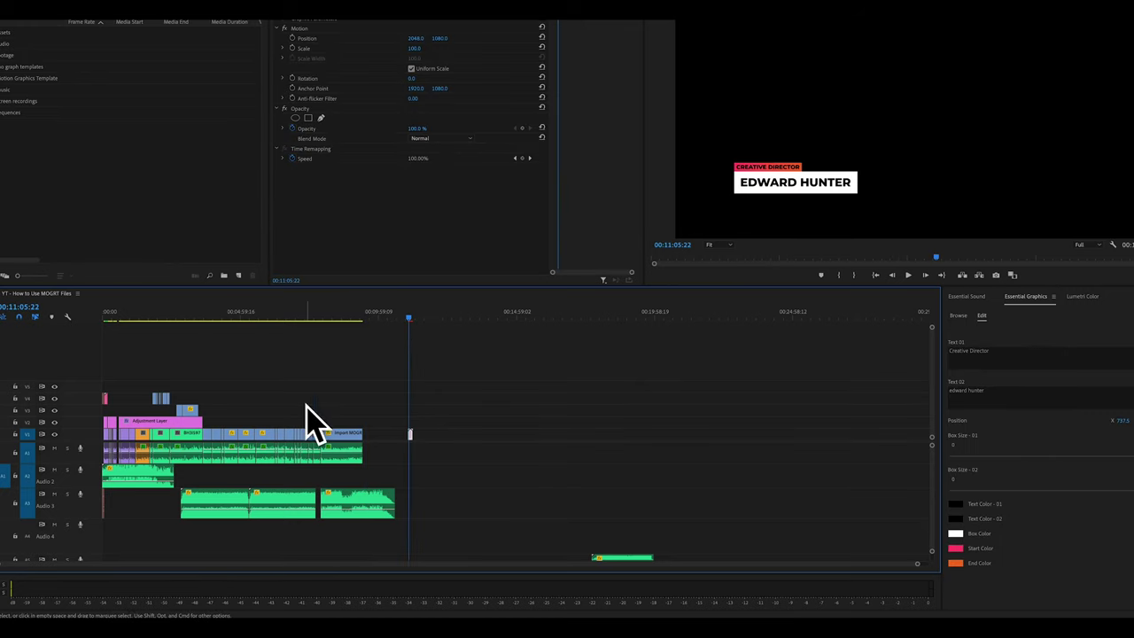
left_click(421, 372)
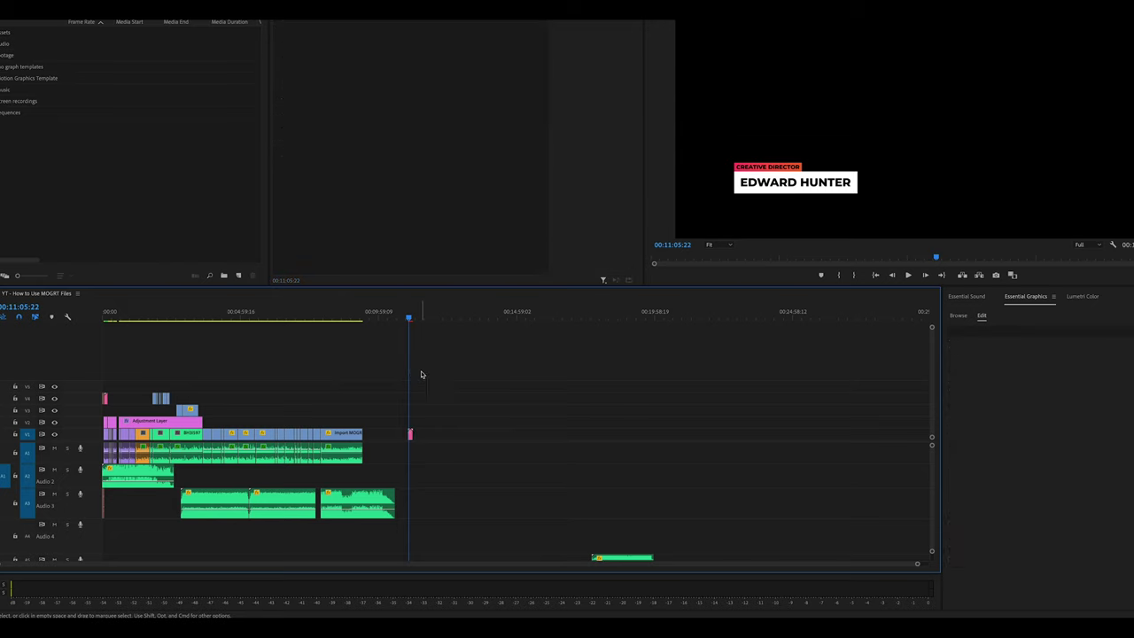
Render the range around the 01A clip, with in point 00:11:04:02 and out point 00:11:15:19, and play it back
key("=")
key("=")
key("=")
key("=")
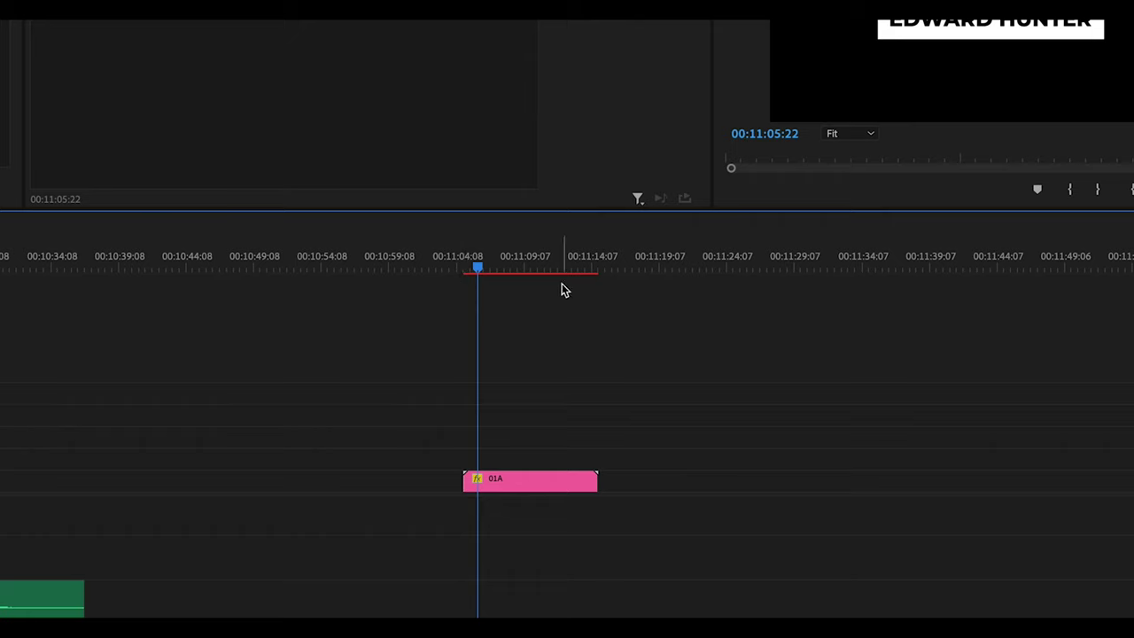
left_click(454, 265)
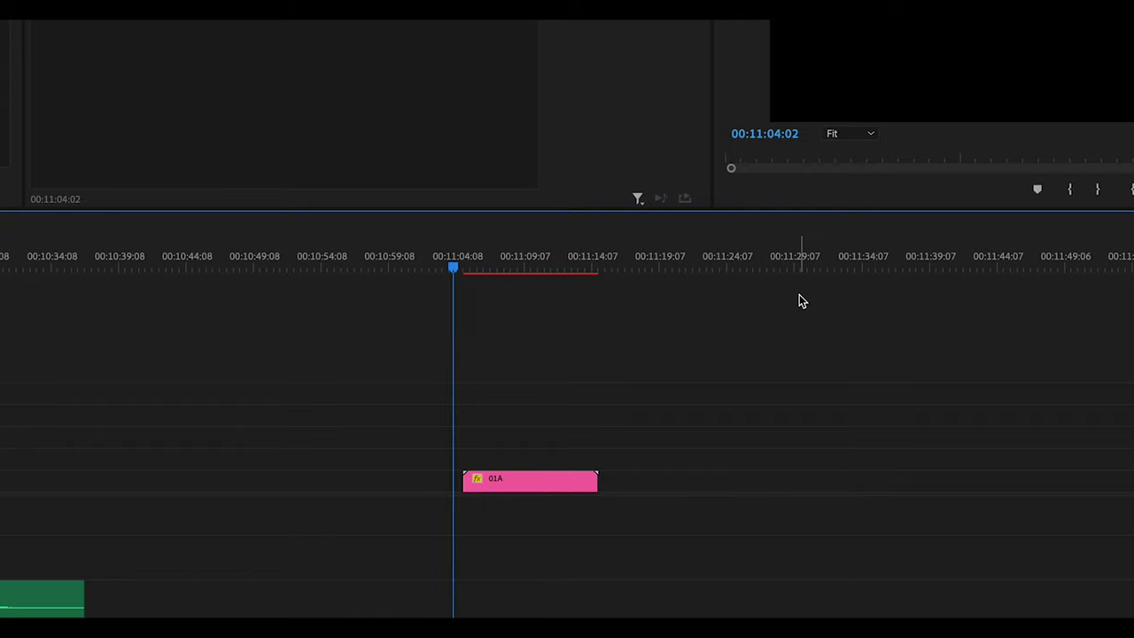
key("i")
left_click(611, 266)
key("o")
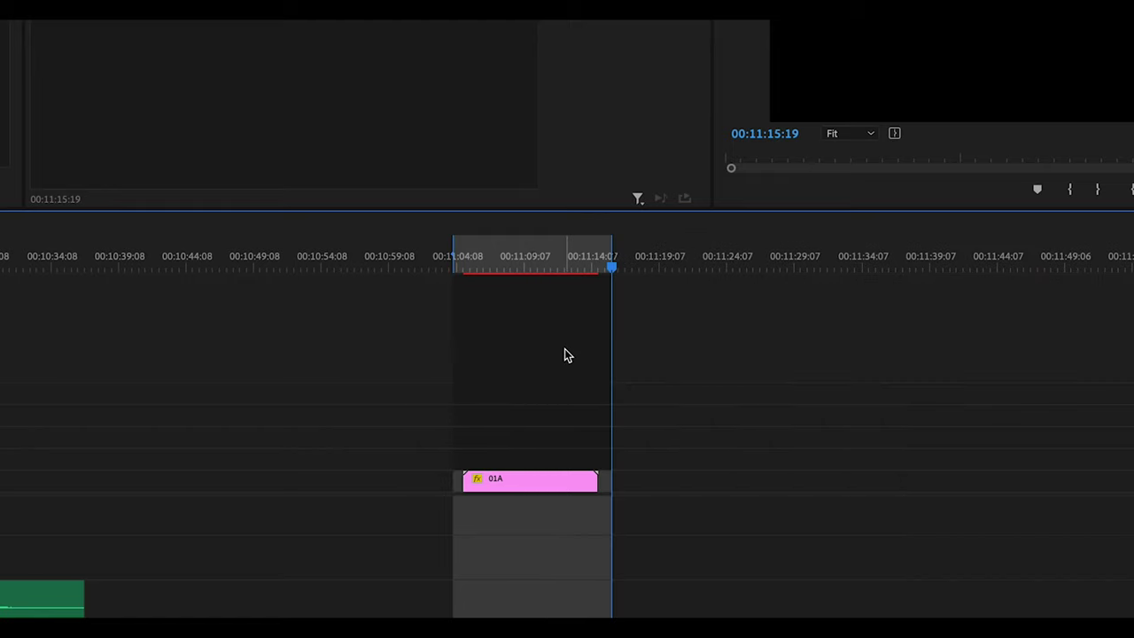
key("Return")
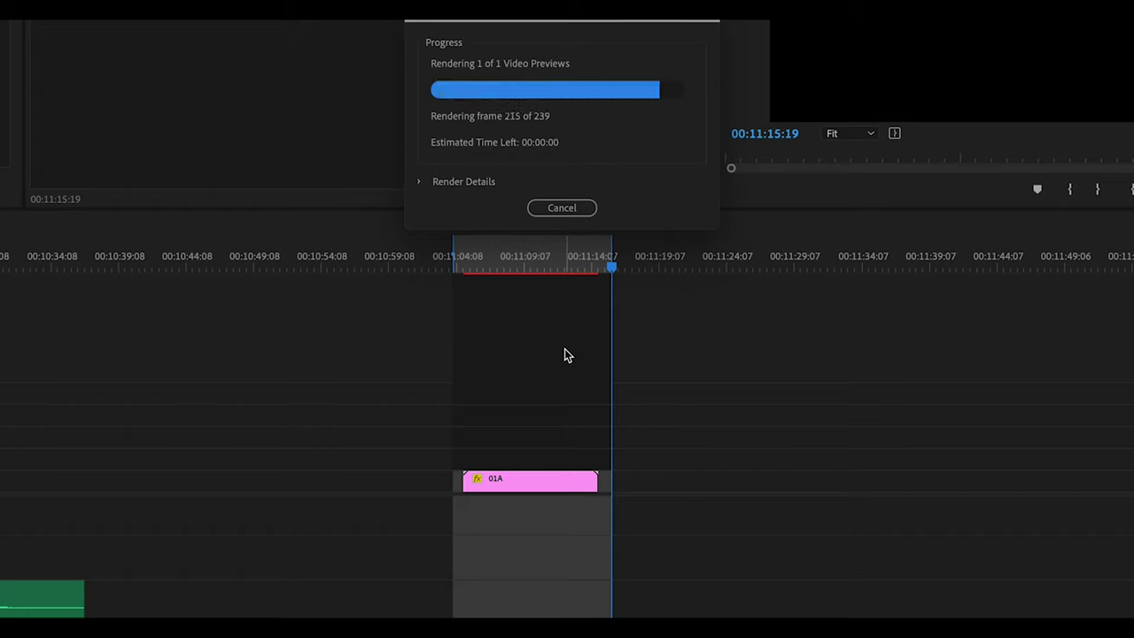
left_click(467, 264)
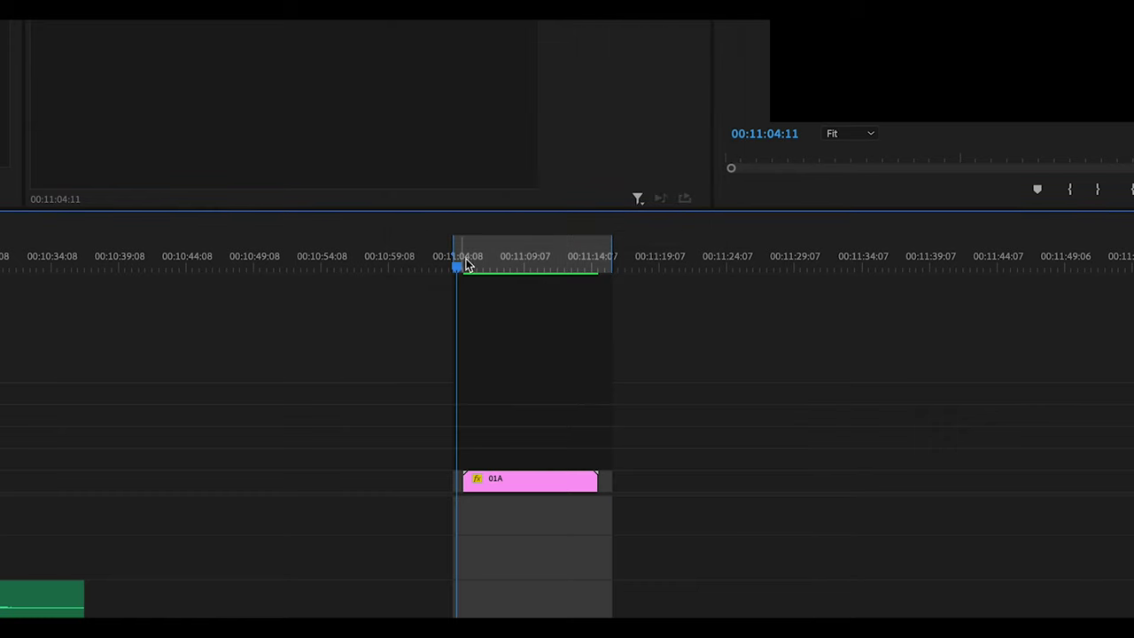
key("space")
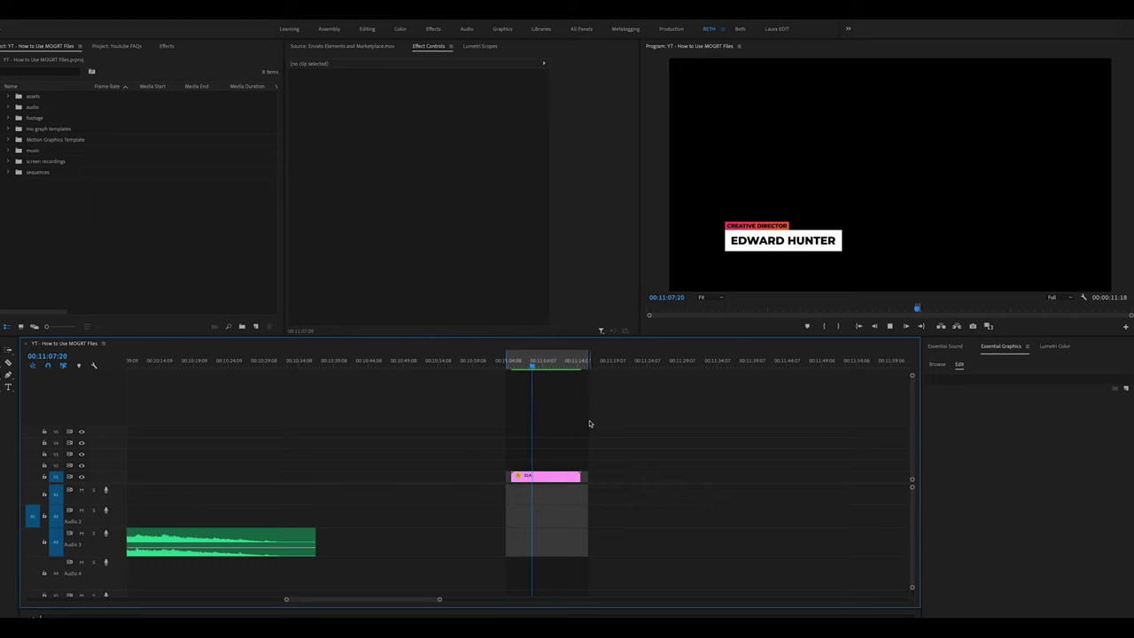
Trim the end of the 01A clip so that it is about half its length
left_click(583, 478)
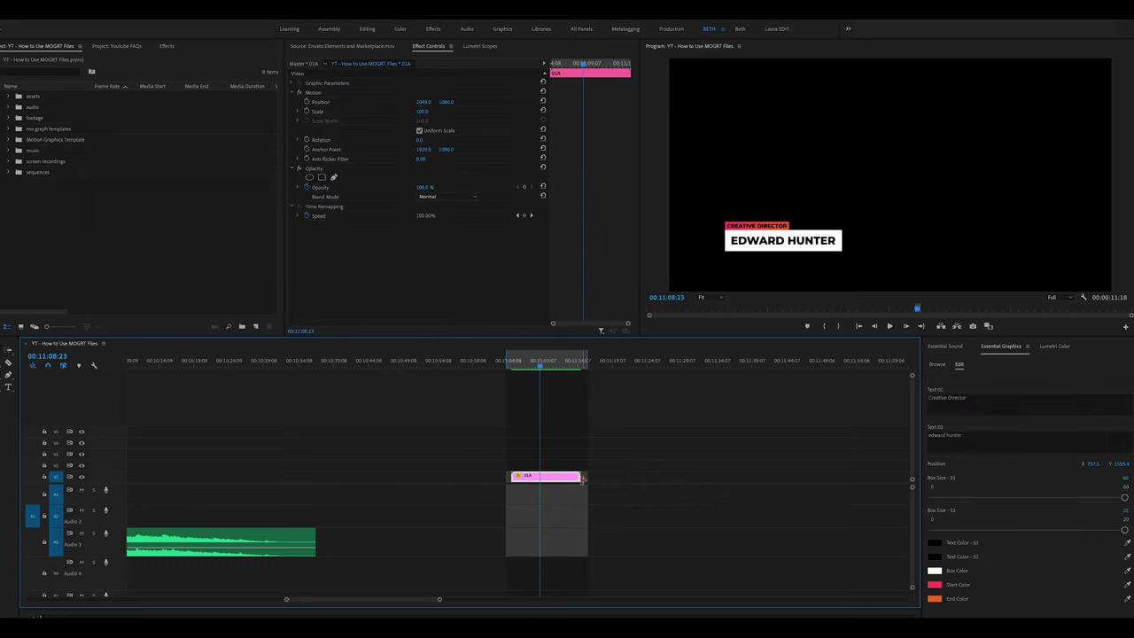
left_click_drag(583, 478, 589, 474)
left_click(567, 426)
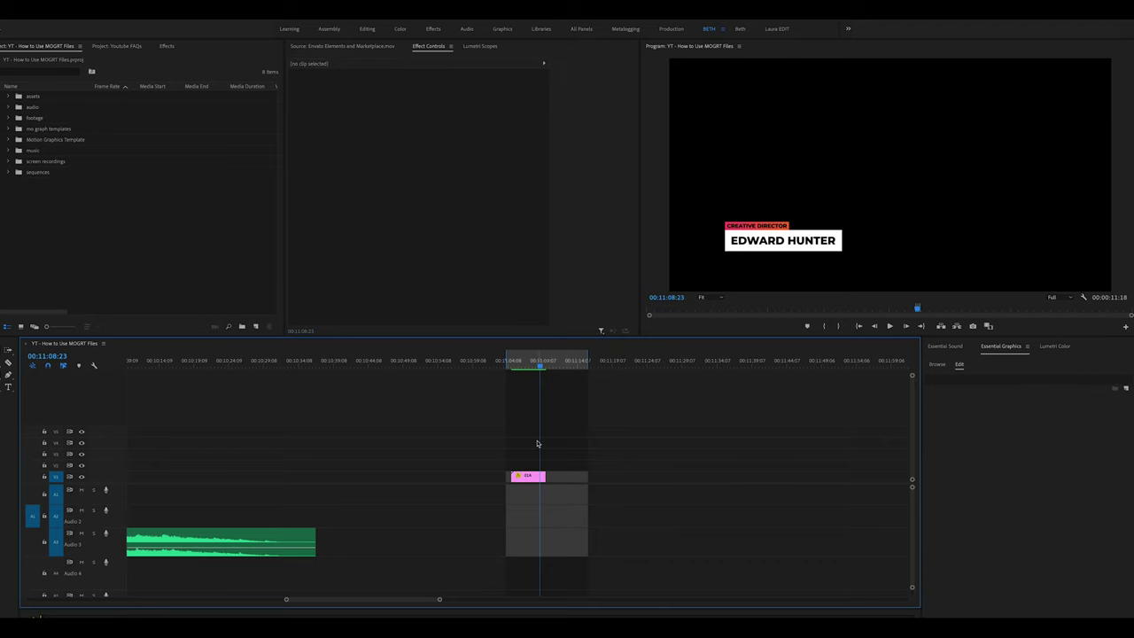
Set the 01A lower third's Text 01 to "How to Use MOGRTS" and Text 02 to "Handcraft Films"
left_click(525, 363)
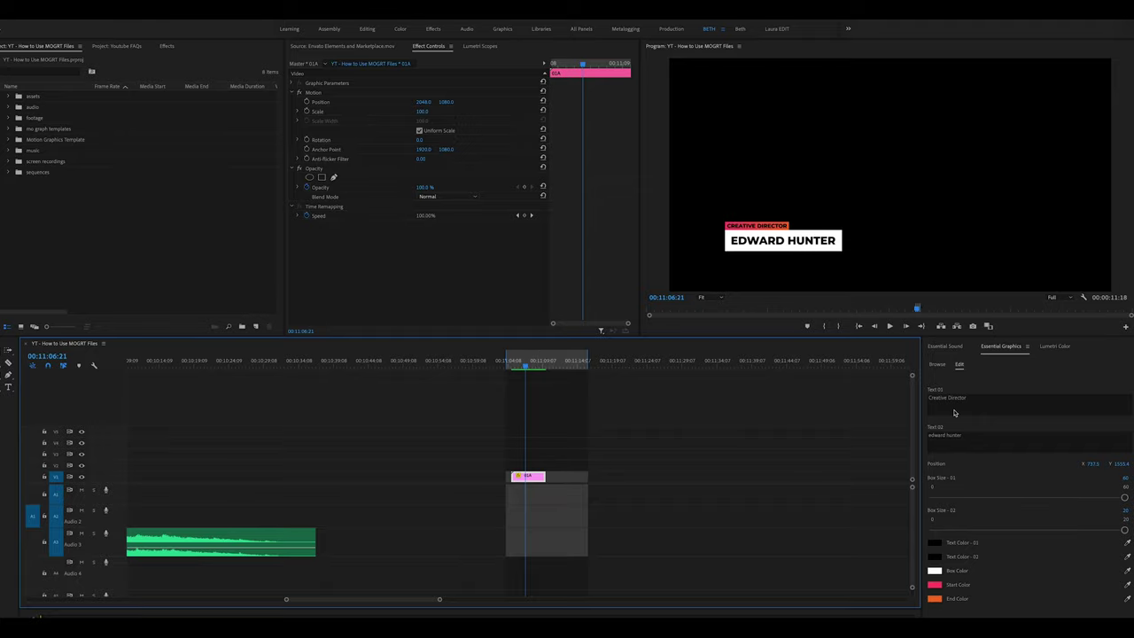
left_click(935, 365)
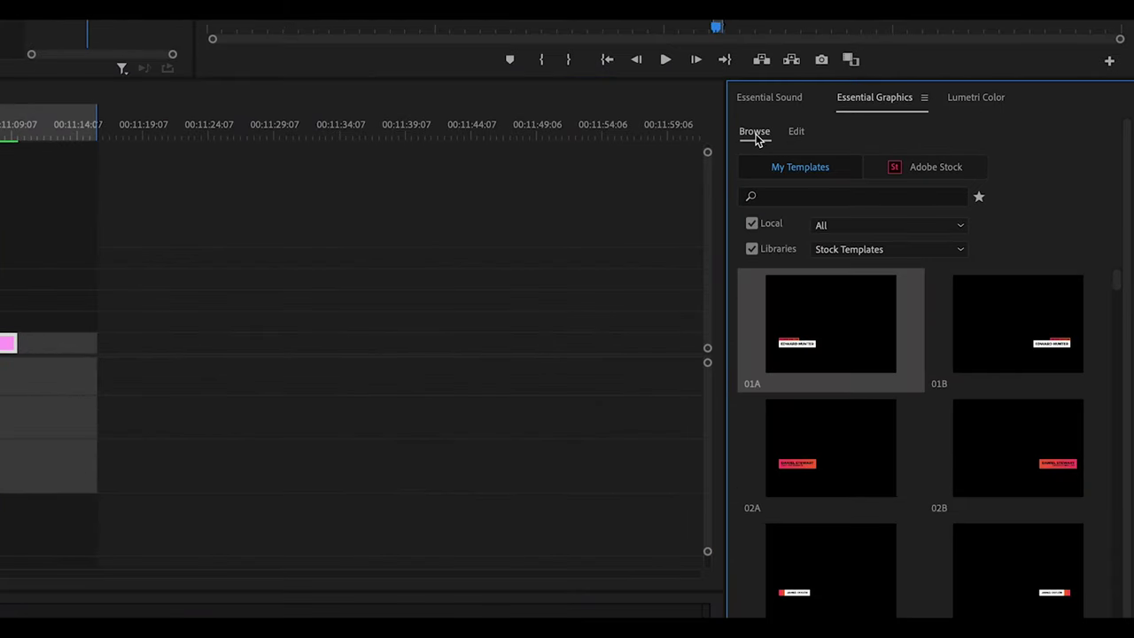
left_click(796, 133)
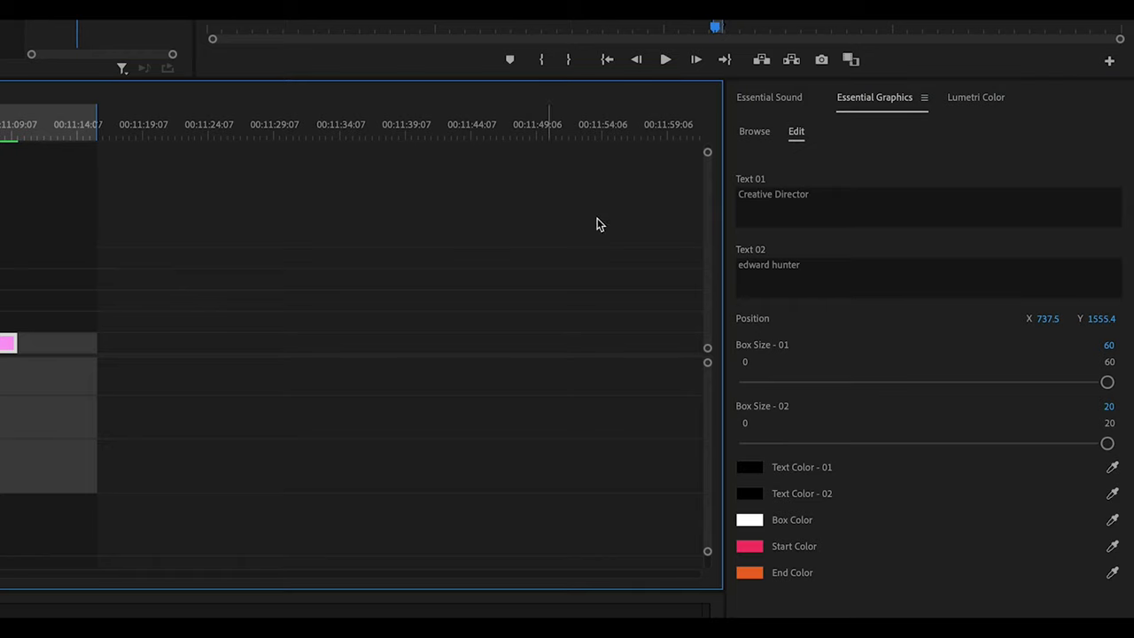
left_click(757, 211)
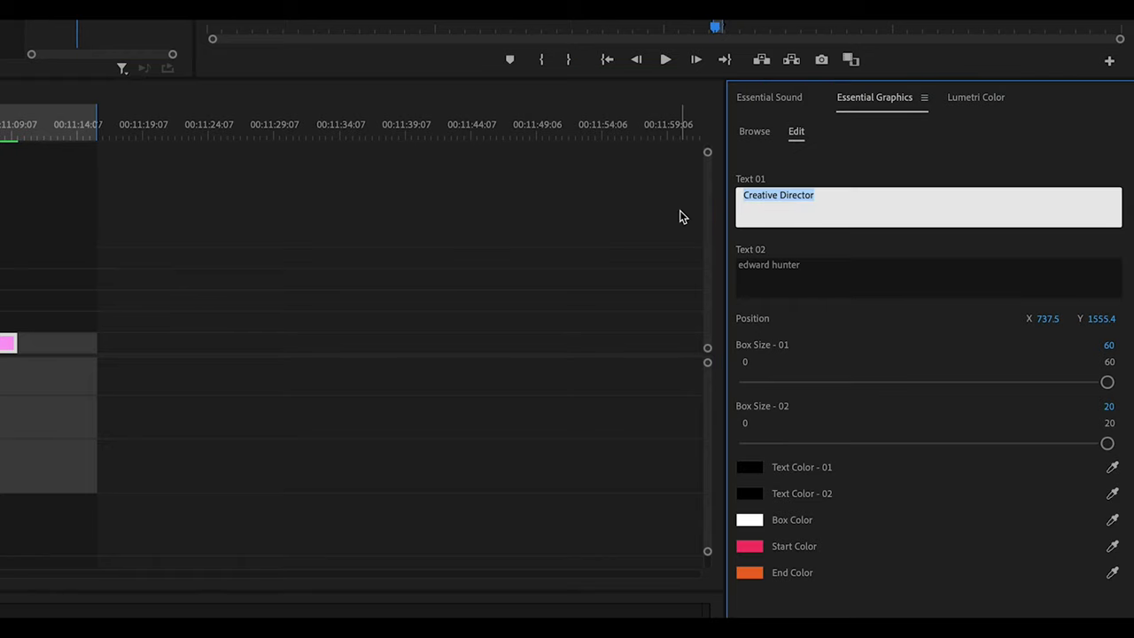
type("How to Use")
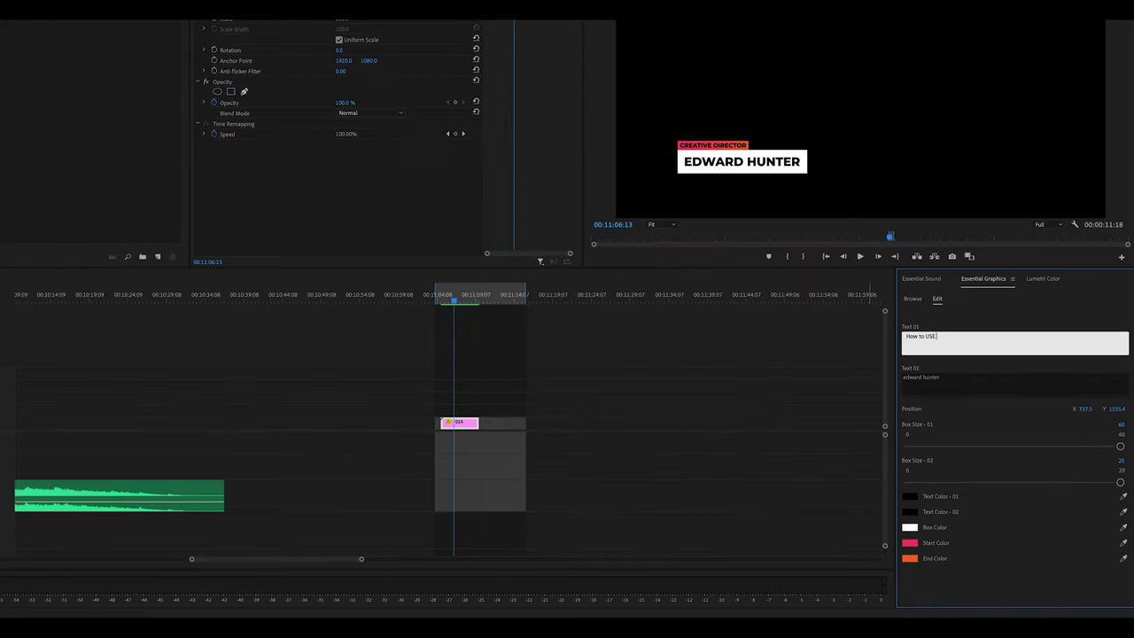
type(" MOGRTS")
key("Tab")
type("Handcraft Films")
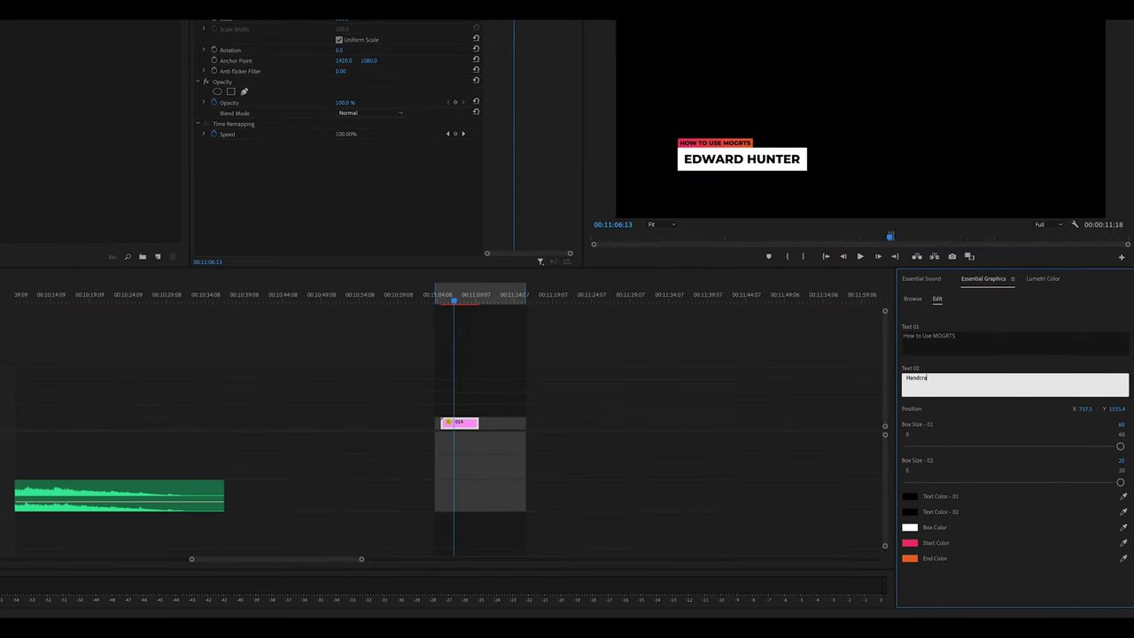
left_click(821, 349)
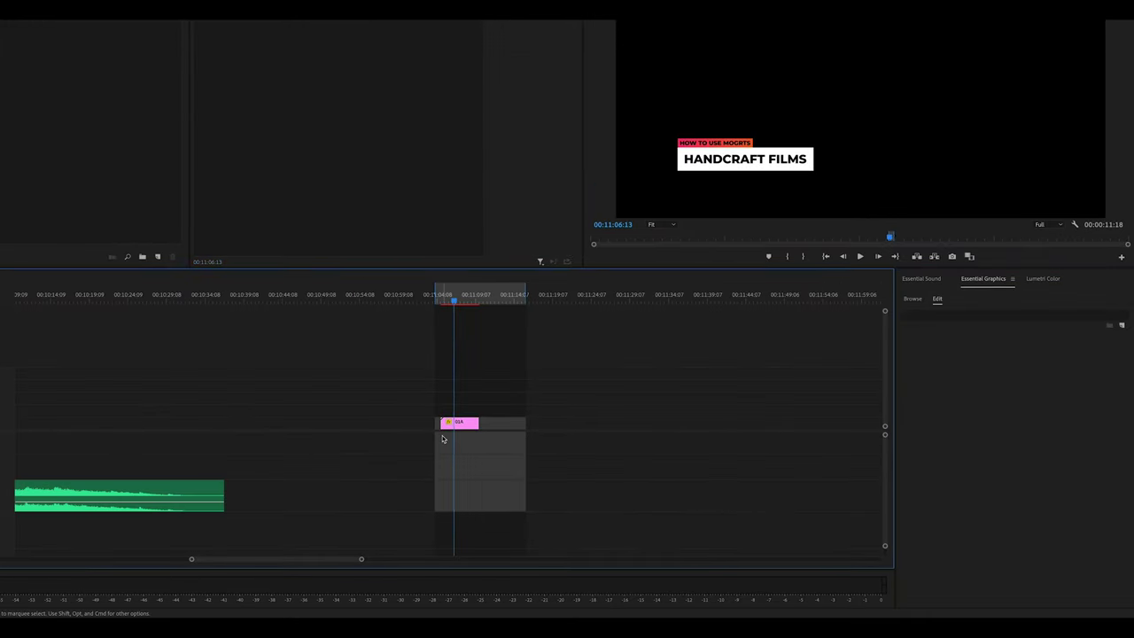
Move the 01A lower third onto track V3, above the adjustment layer and talking-head clip, with the playhead on it at 00:00:26:10
left_click(474, 422)
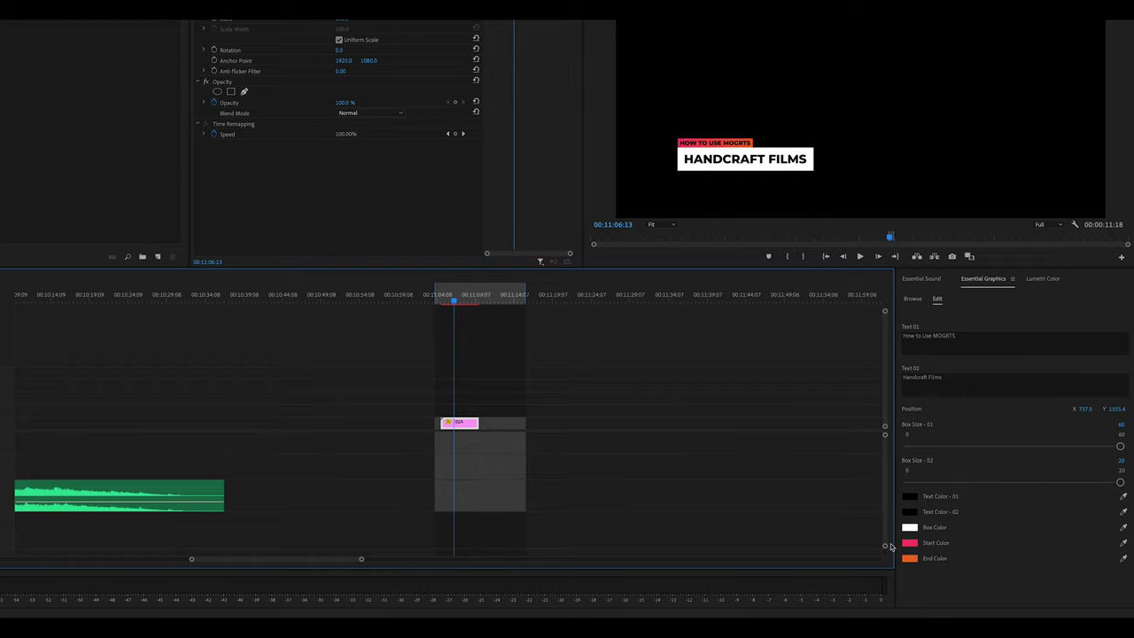
left_click(500, 373)
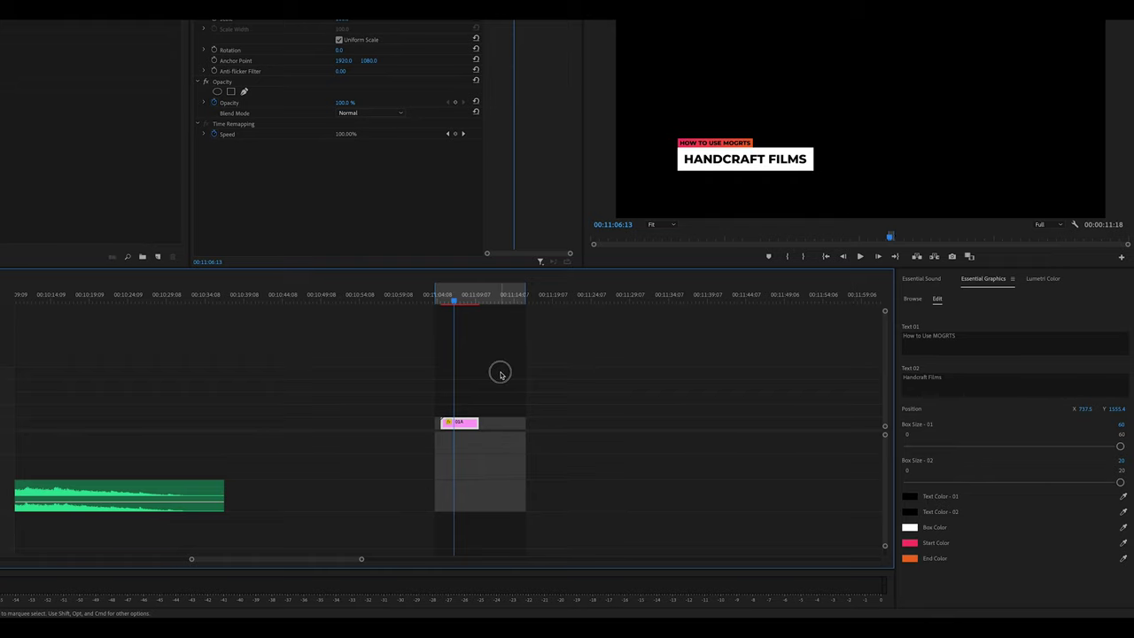
key("minus")
key("minus")
key("minus")
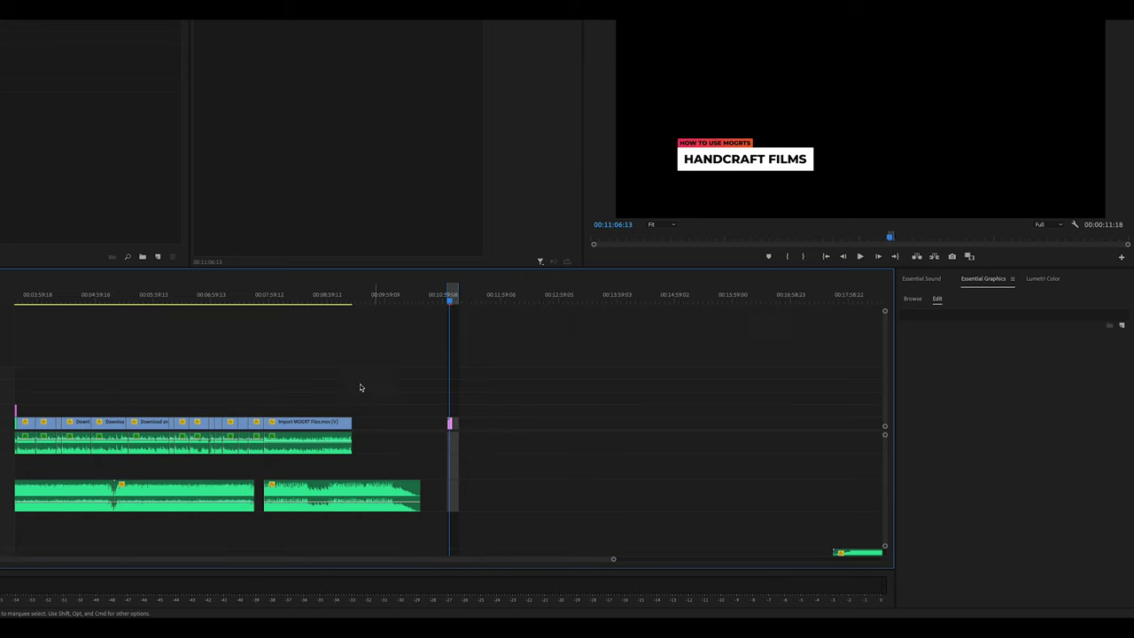
left_click_drag(449, 424, 40, 396)
left_click(41, 302)
key("=")
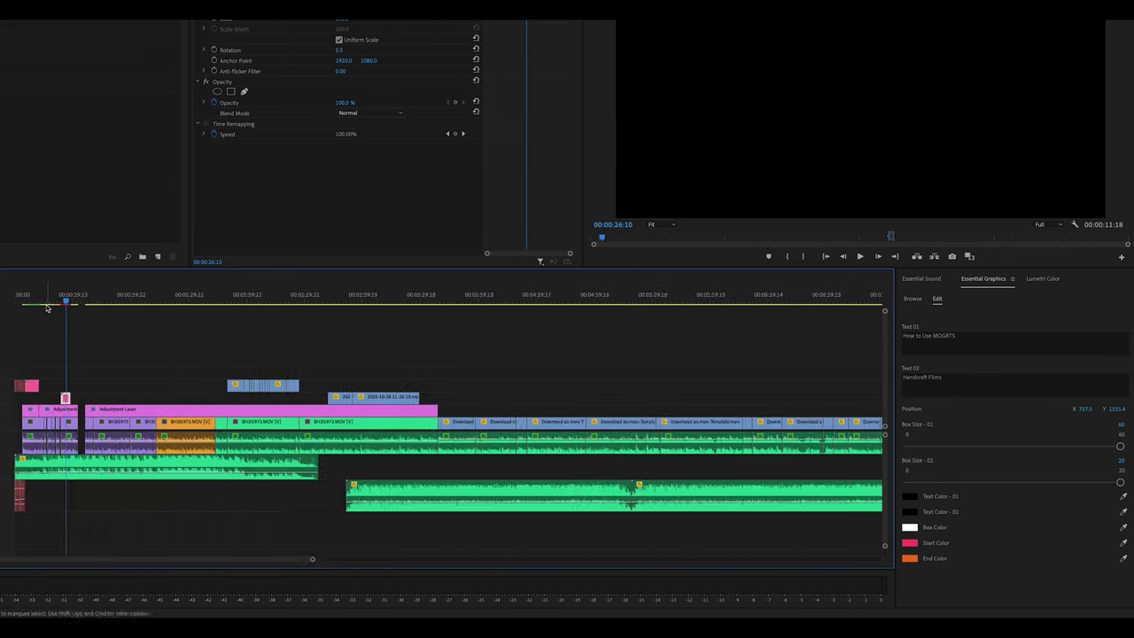
key("=")
key("=")
key("=")
key("=")
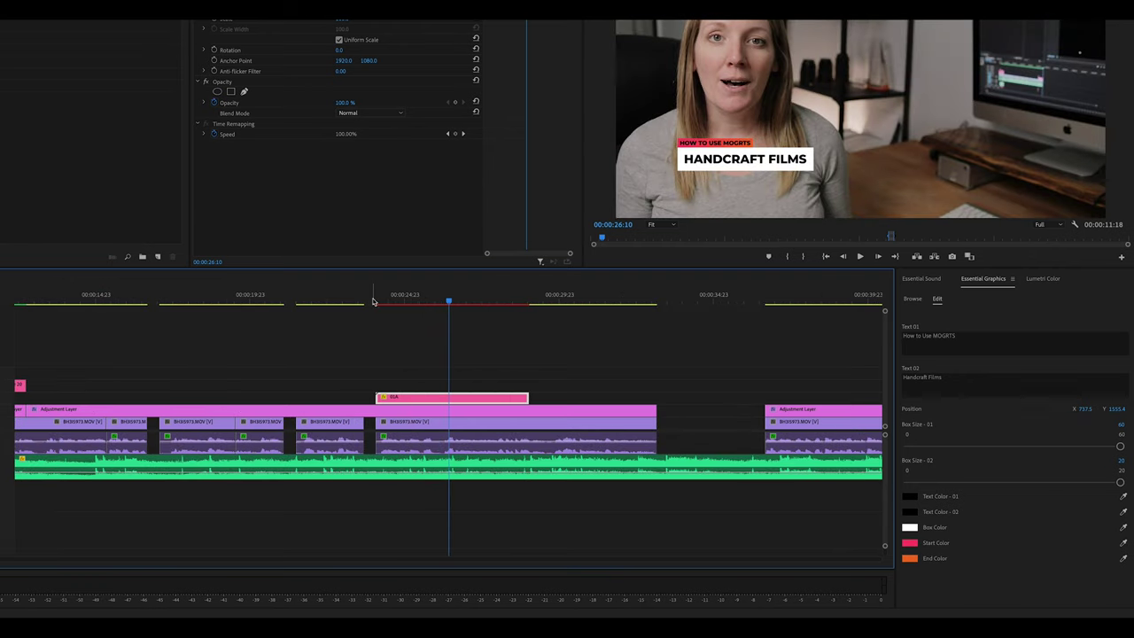
Mark in and out points around the moved 01A clip, with the out point at 00:00:29:05, then render that range and play it back
left_click(373, 301)
key("i")
left_click(535, 299)
key("o")
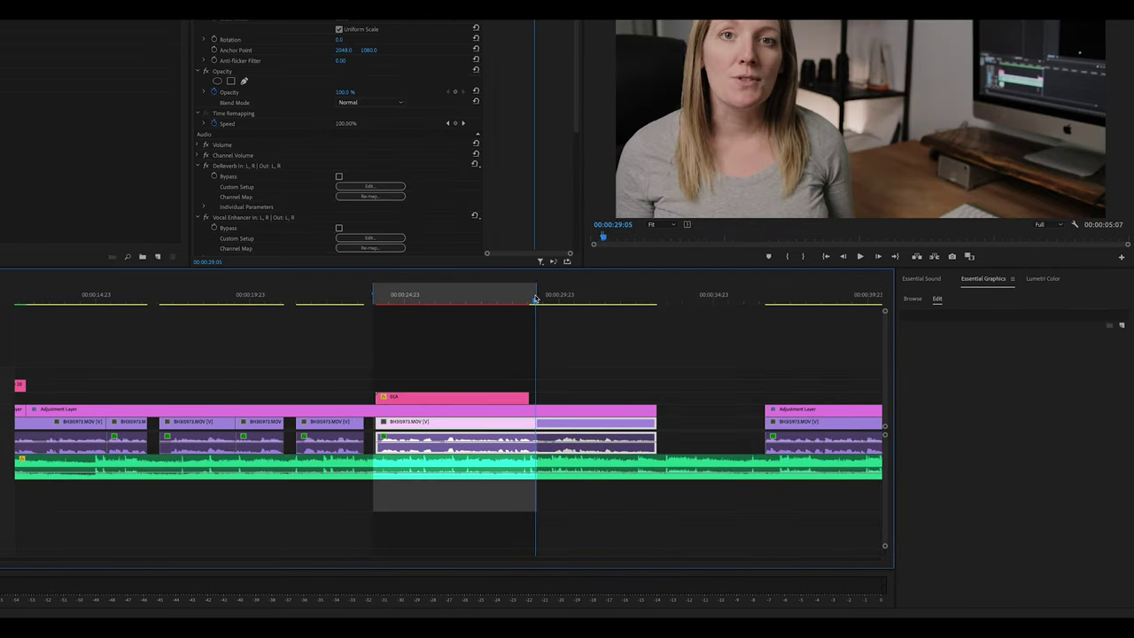
key("Return")
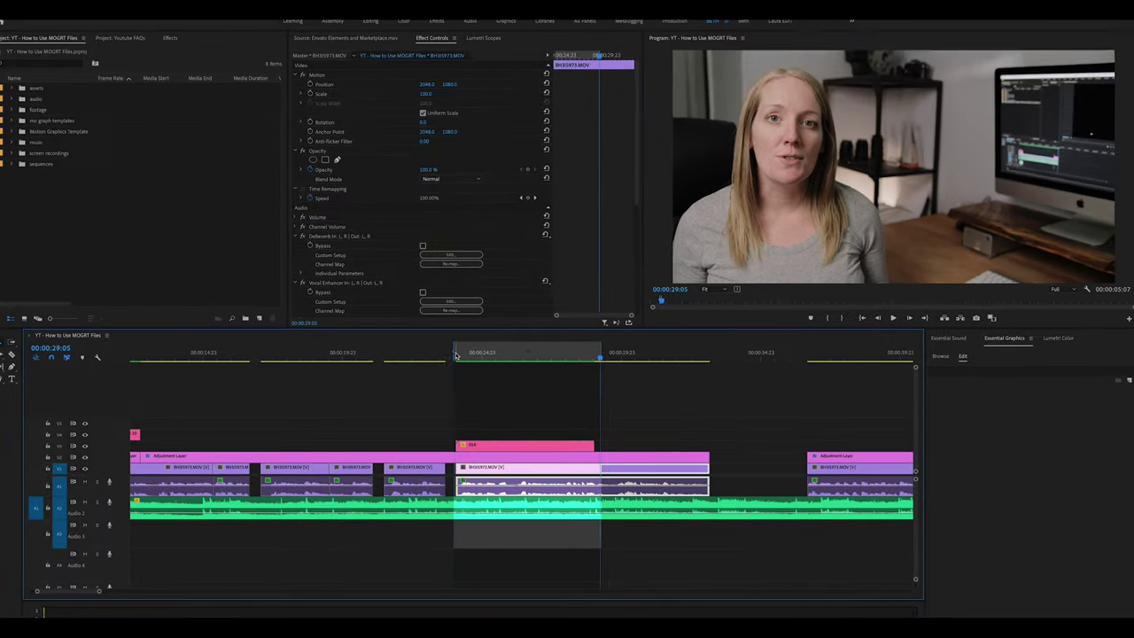
left_click(456, 354)
key("space")
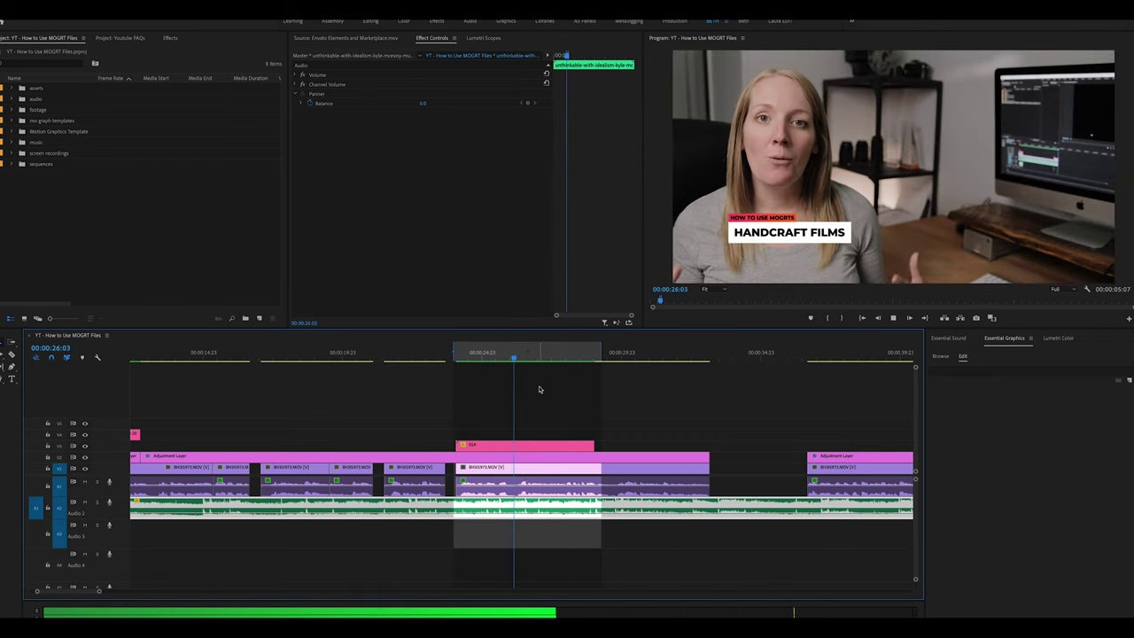
Reposition the 01A lower third to the frame's lower right, using template position about 899.5, 1533.4 and Motion position 3993, 1268
left_click(512, 445)
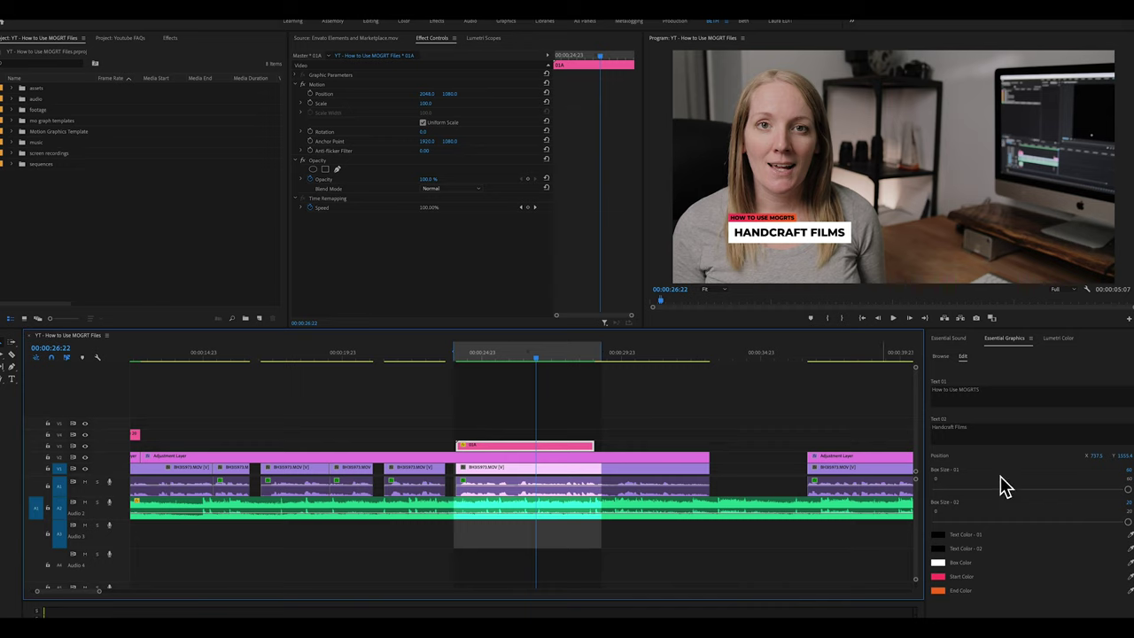
left_click_drag(1095, 456, 1098, 463)
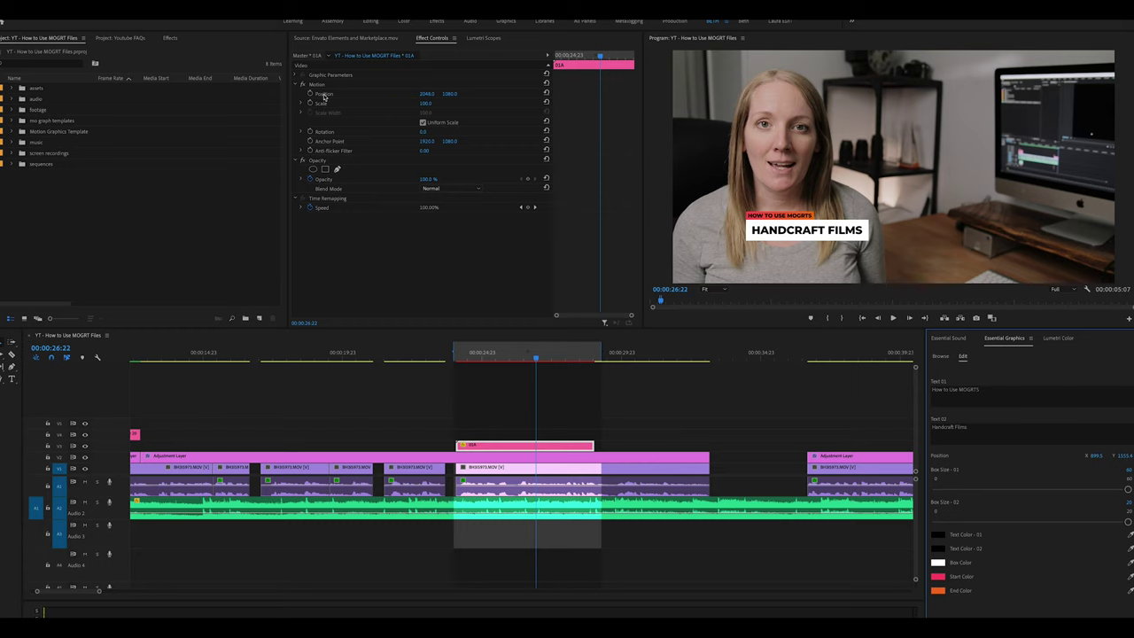
left_click(324, 94)
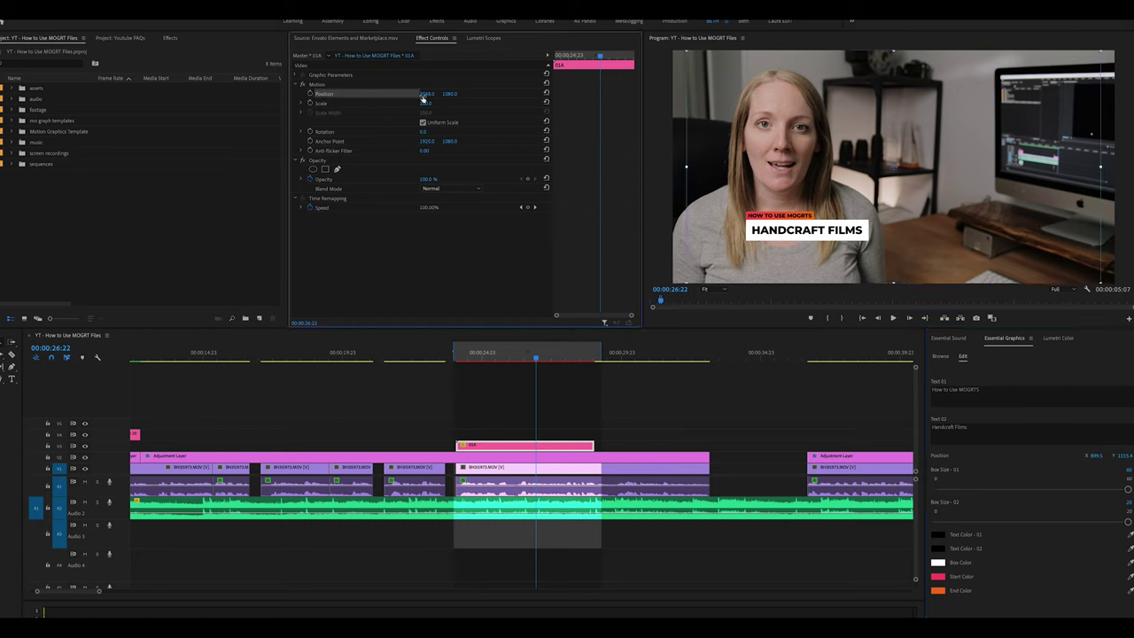
left_click_drag(423, 99, 485, 93)
left_click(522, 375)
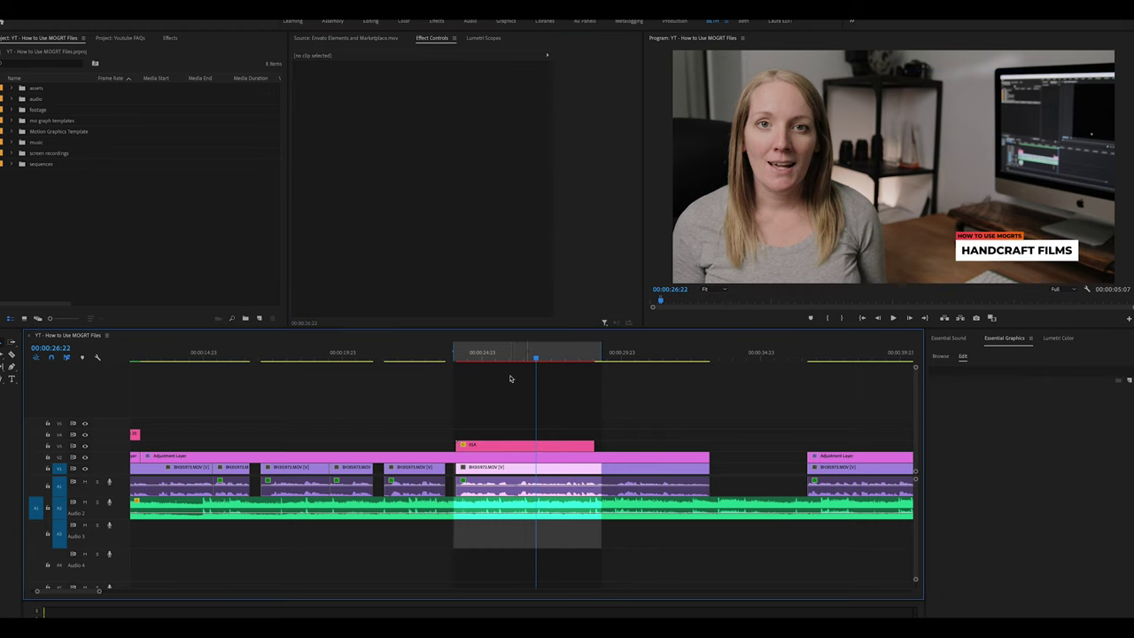
left_click(560, 443)
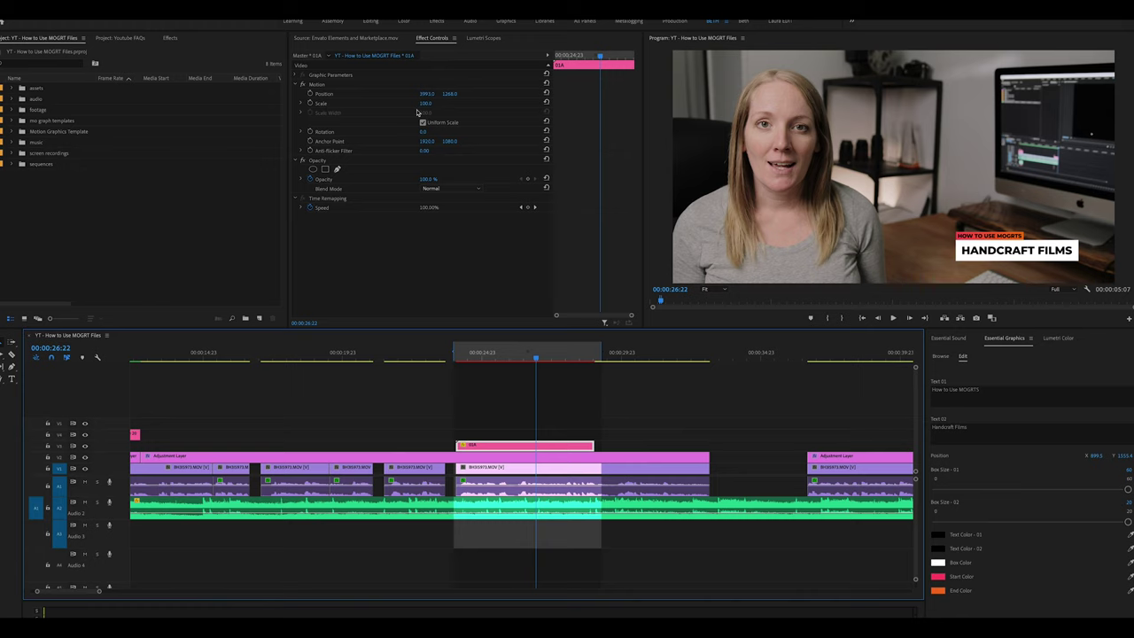
left_click(497, 377)
Set the 01A lower third's End Color to dark blue, RGB 17, 82, 142
left_click(524, 446)
left_click(937, 590)
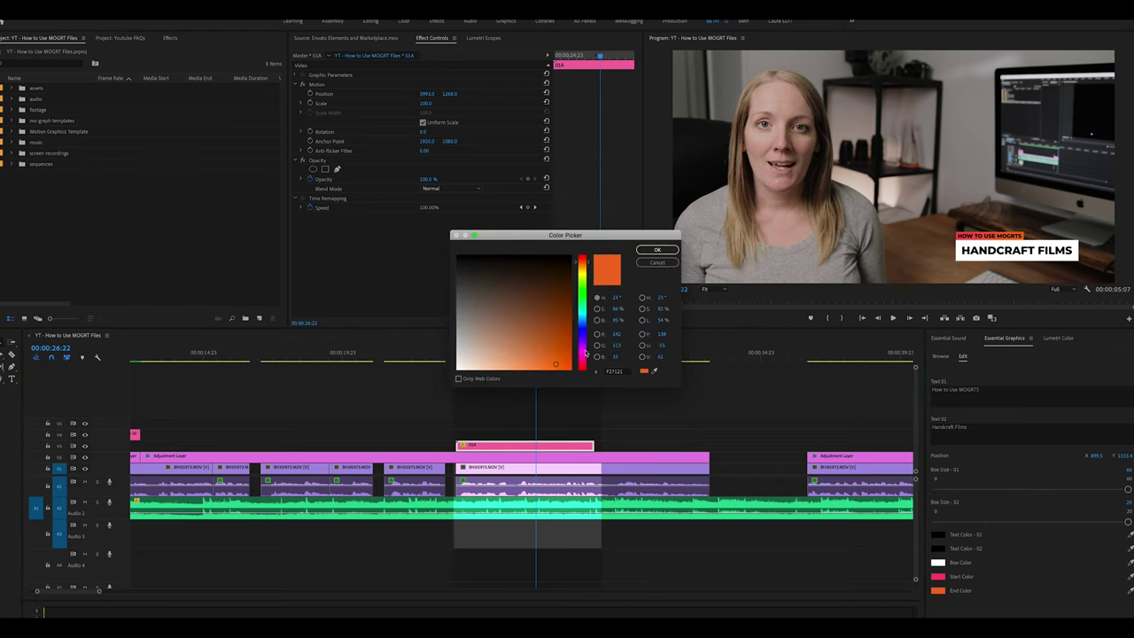
left_click_drag(583, 339, 584, 324)
left_click_drag(553, 361, 557, 318)
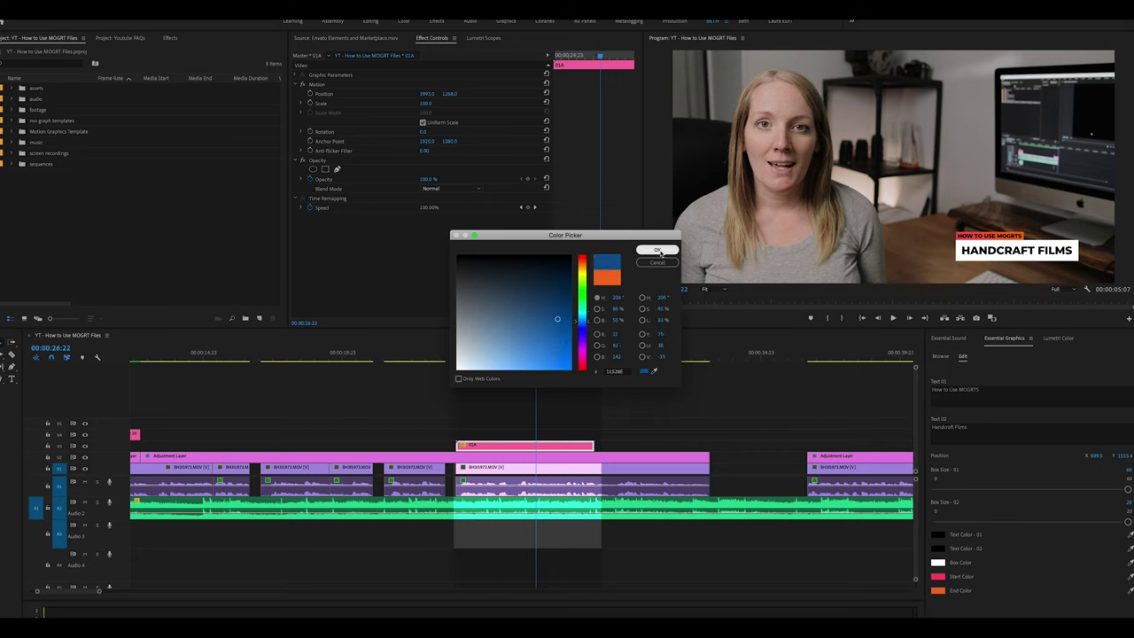
left_click(656, 249)
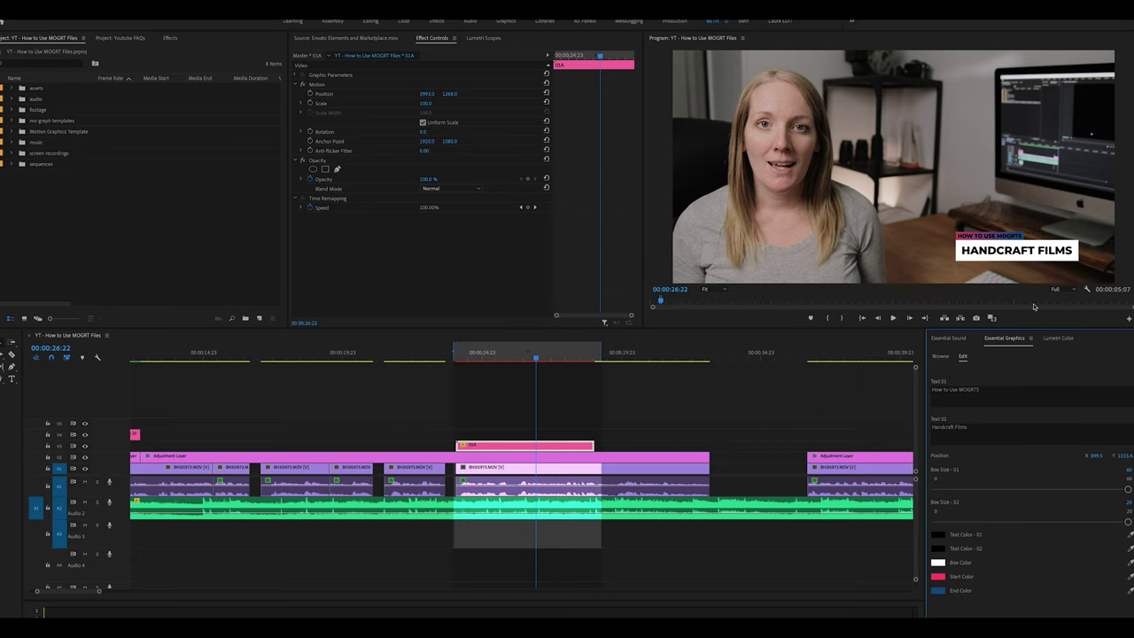
Set the 01A lower third's Text Color - 01 to white
left_click(937, 534)
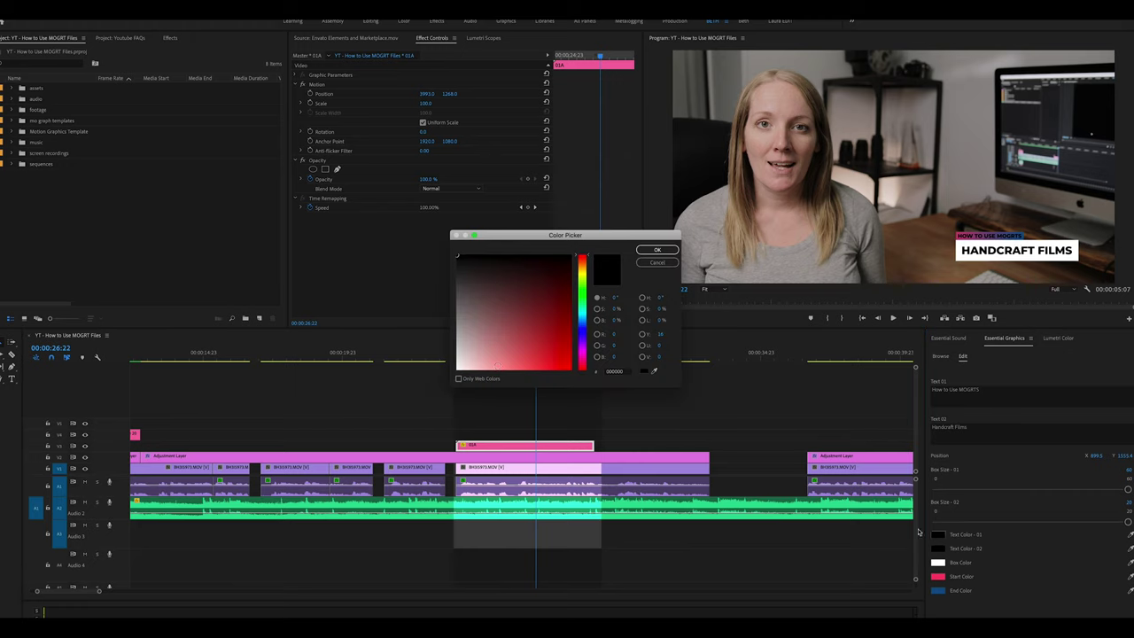
left_click(458, 256)
left_click(656, 249)
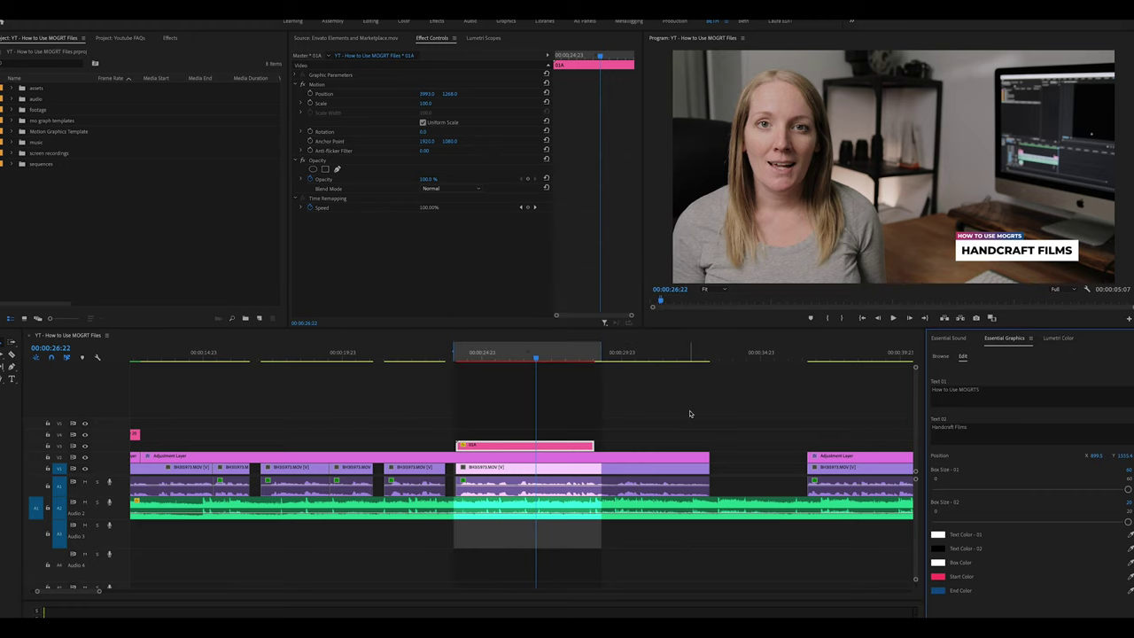
Render the in-to-out range again, play back the recoloured lower third, and reselect the 01A clip
key("Up")
key("space")
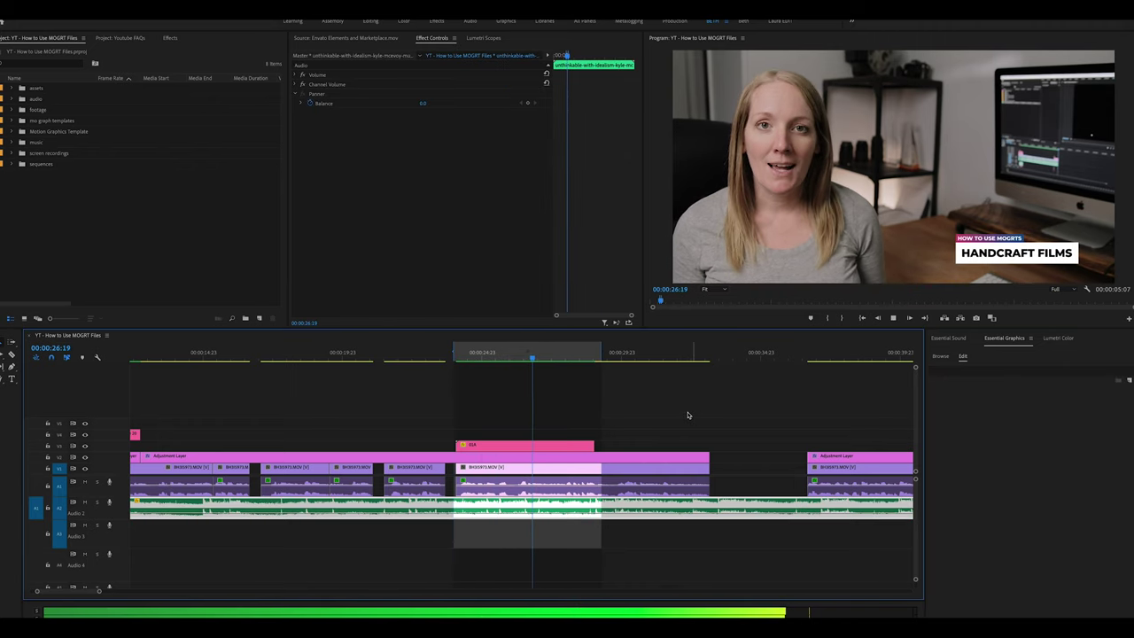
left_click(560, 395)
left_click(552, 446)
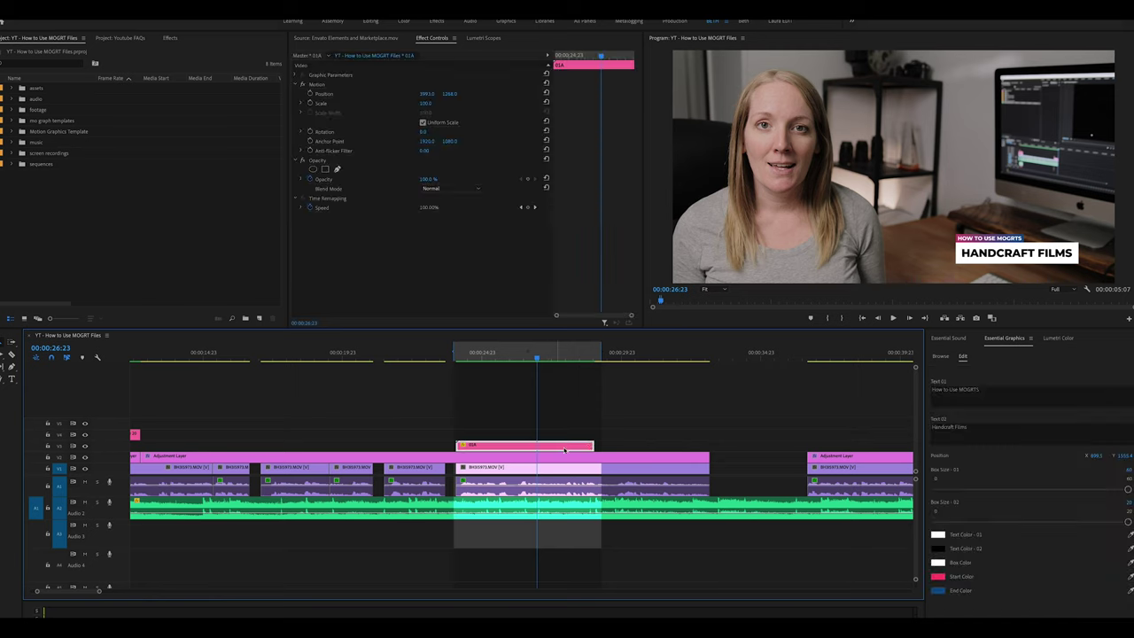
Duplicate the 01A lower third further along track V3, above the second adjustment layer, and move the playhead onto the copy at 00:00:46:19
key("minus")
key("minus")
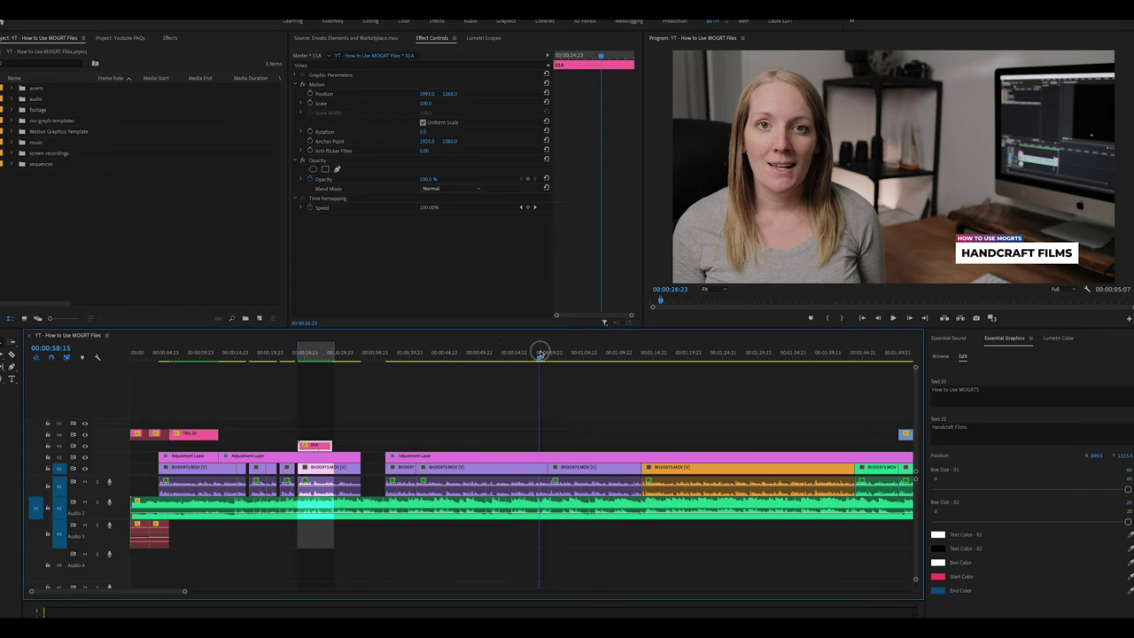
left_click(538, 353)
left_click(314, 354)
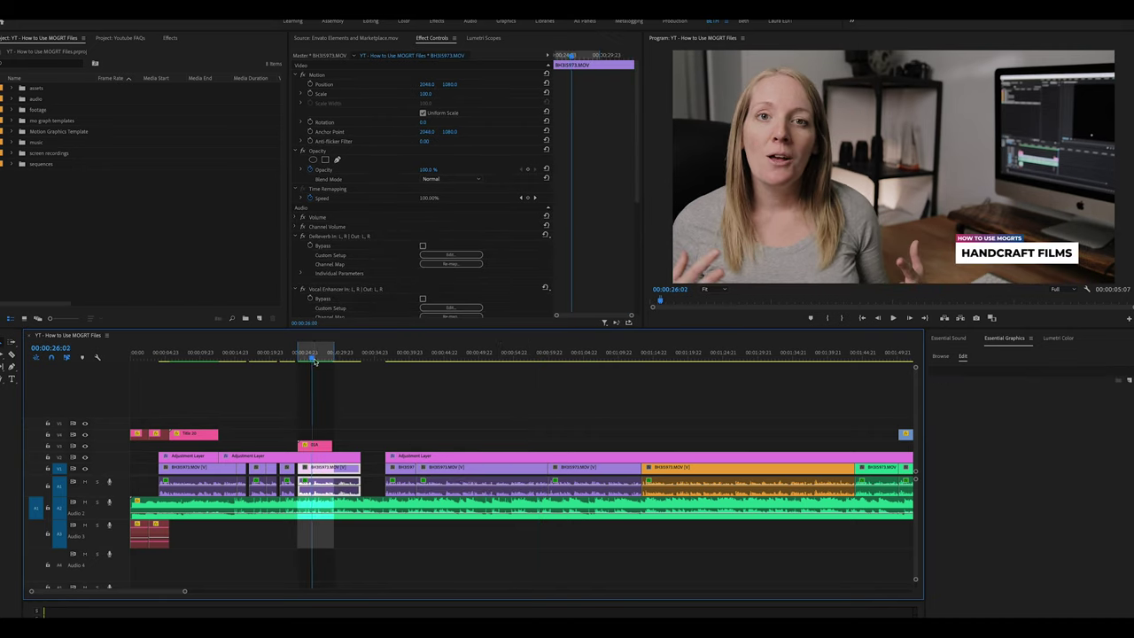
left_click(320, 445)
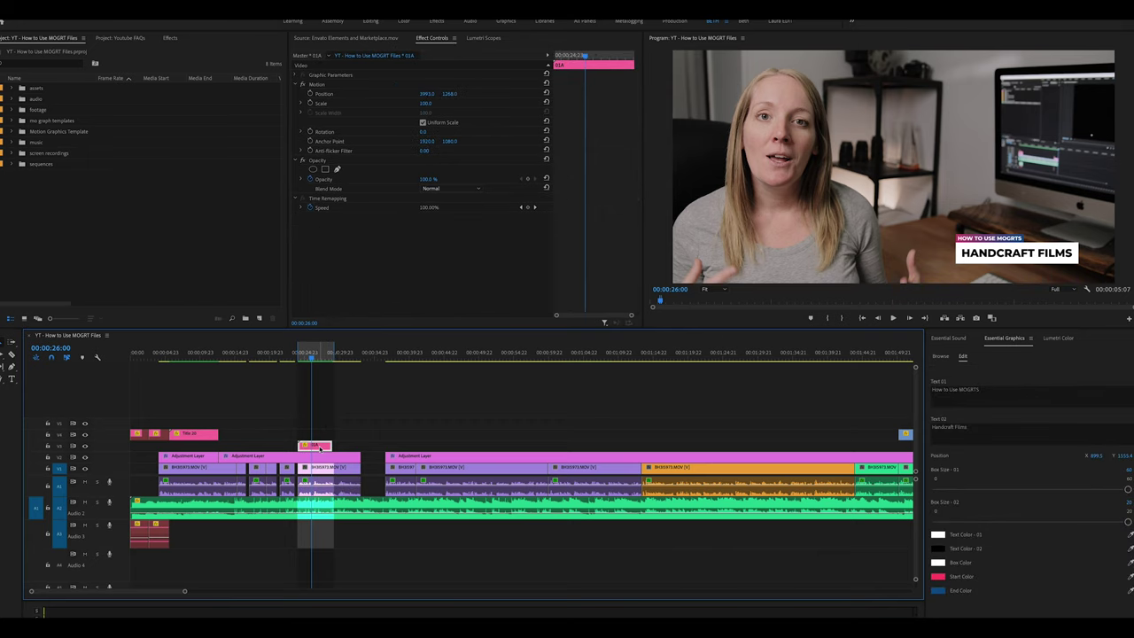
left_click_drag(321, 448, 457, 446)
left_click(456, 356)
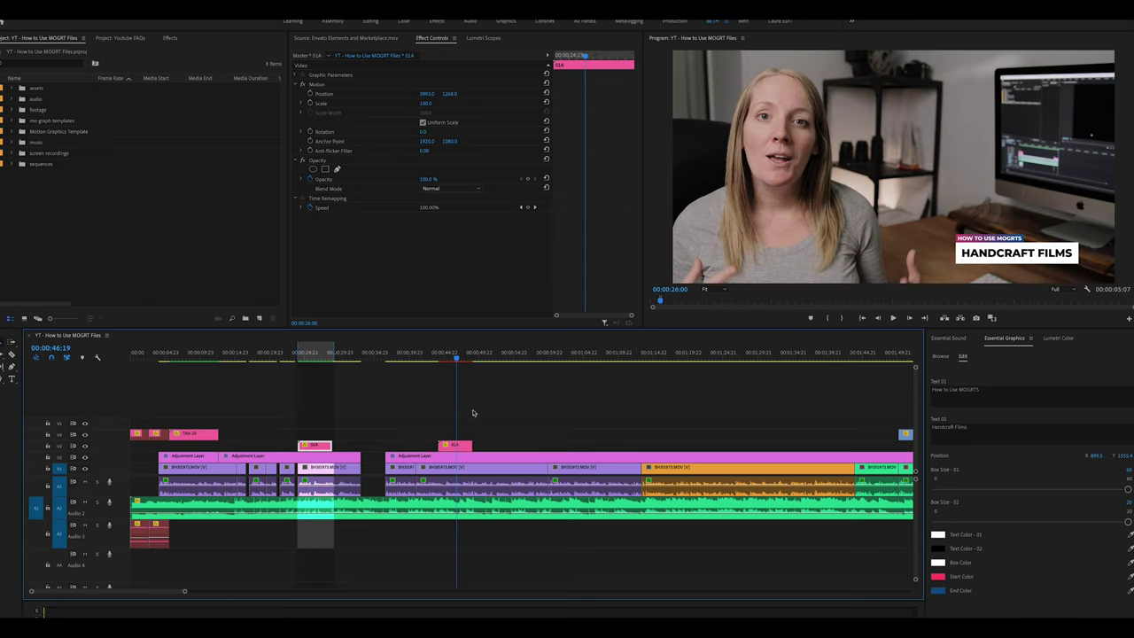
Open the duplicated 01A clip in the Source Monitor and its Text 01 for editing
left_click(455, 446)
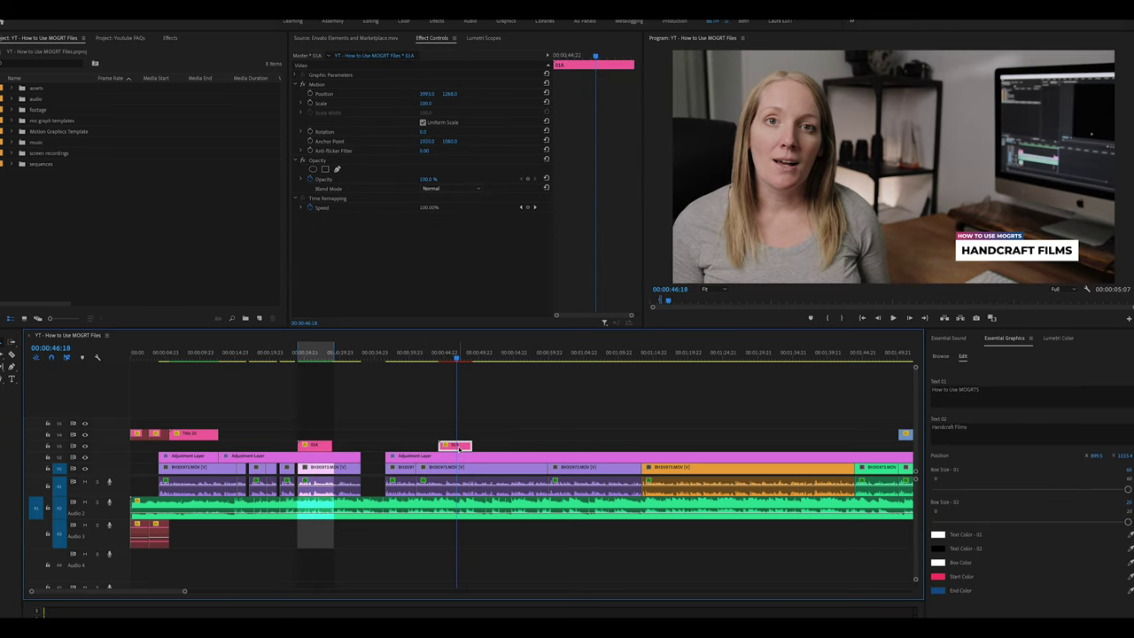
double_click(456, 445)
left_click(985, 437)
left_click(971, 402)
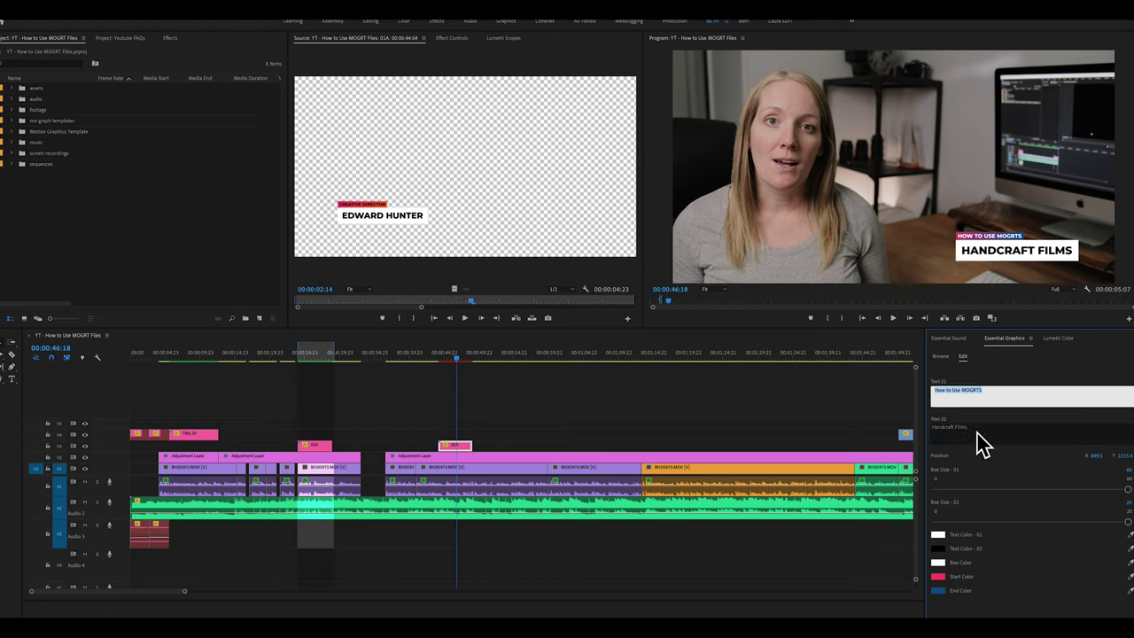
Delete both 01A lower third clips from track V3
left_click(443, 418)
left_click_drag(430, 407, 470, 453)
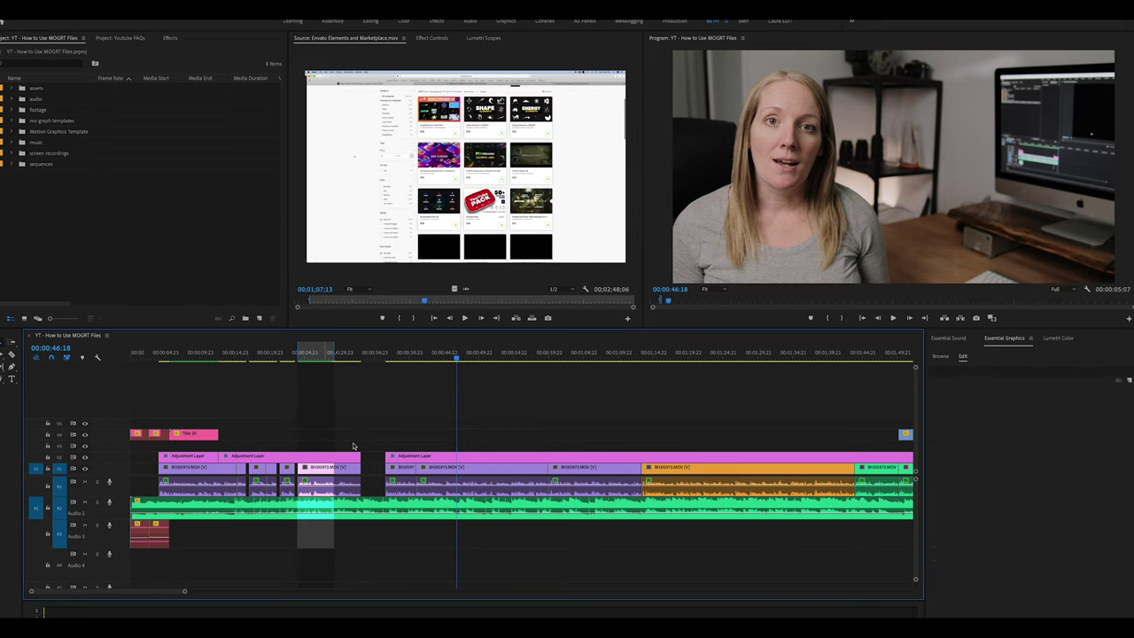
key("XF86MonBrightnessUp")
Place the 03A template on track V1 at 00:10:54:13, in the empty area after the last clips
key("minus")
key("minus")
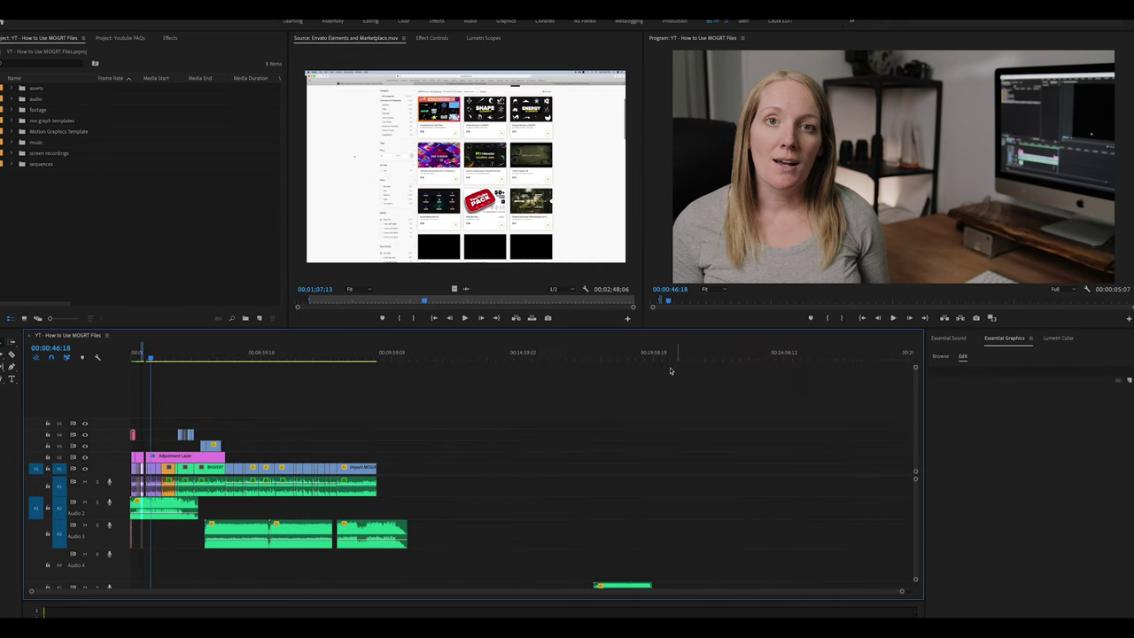
left_click(416, 356)
left_click(941, 356)
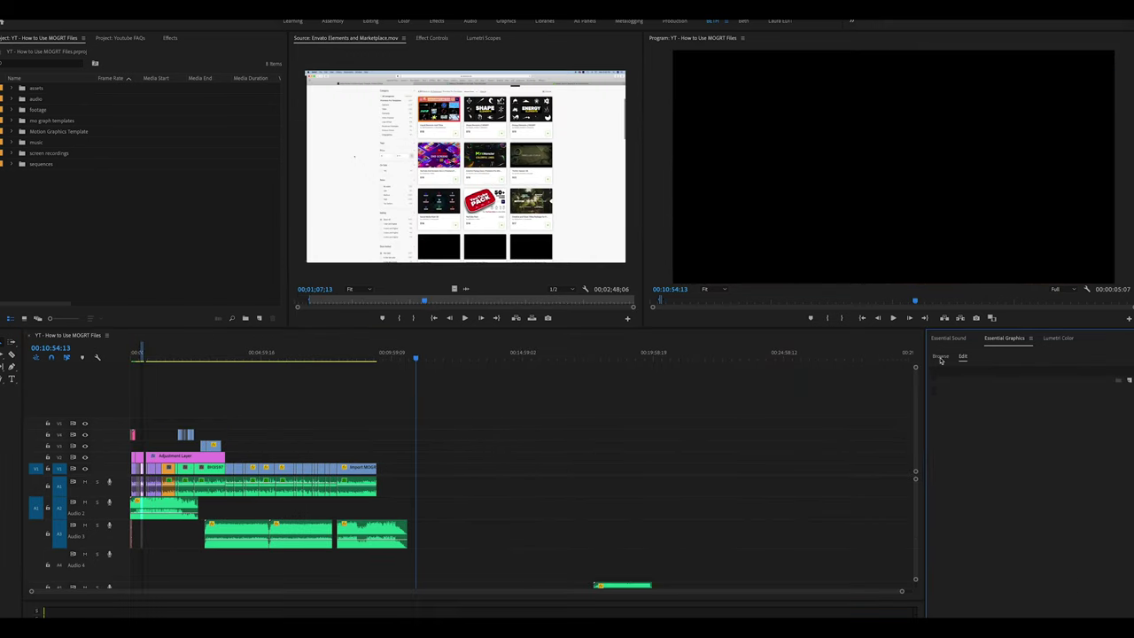
scroll(983, 478, "down", 3)
scroll(983, 478, "up", 3)
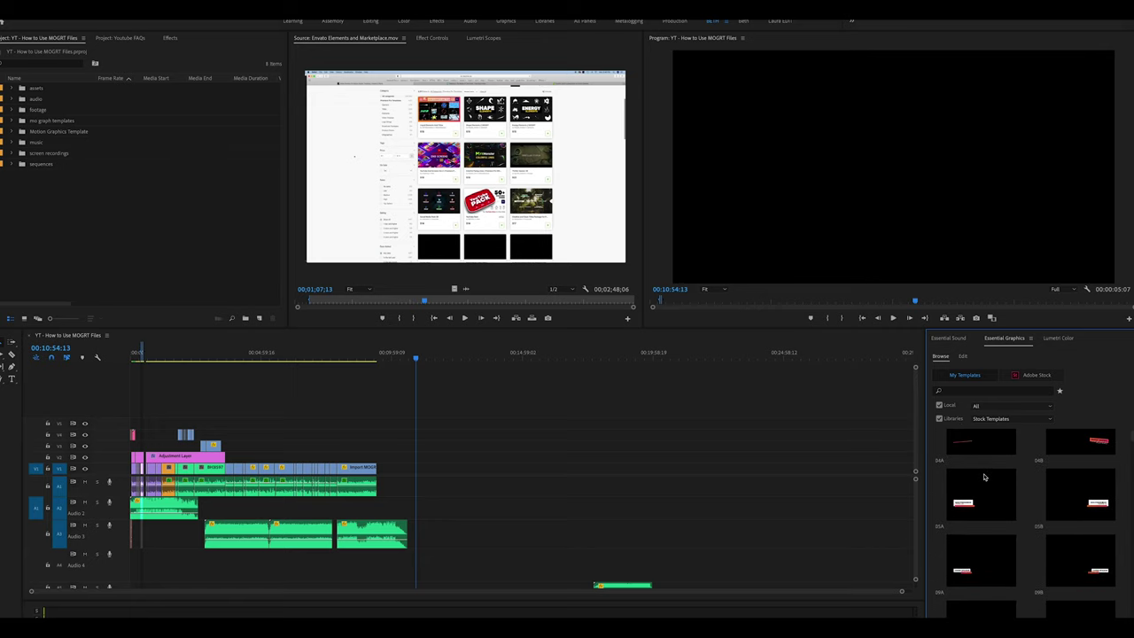
left_click_drag(986, 569, 414, 471)
key("=")
key("=")
key("=")
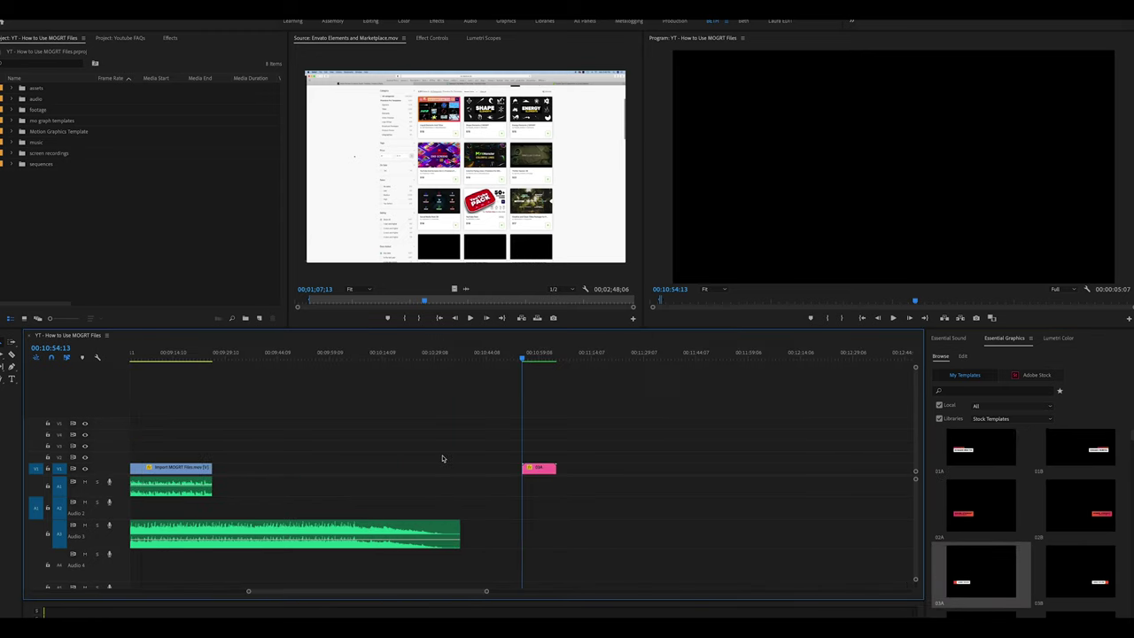
key("=")
Set the 03A clip's Motion Scale to 200, viewing it at 00:10:58:05
left_click(549, 467)
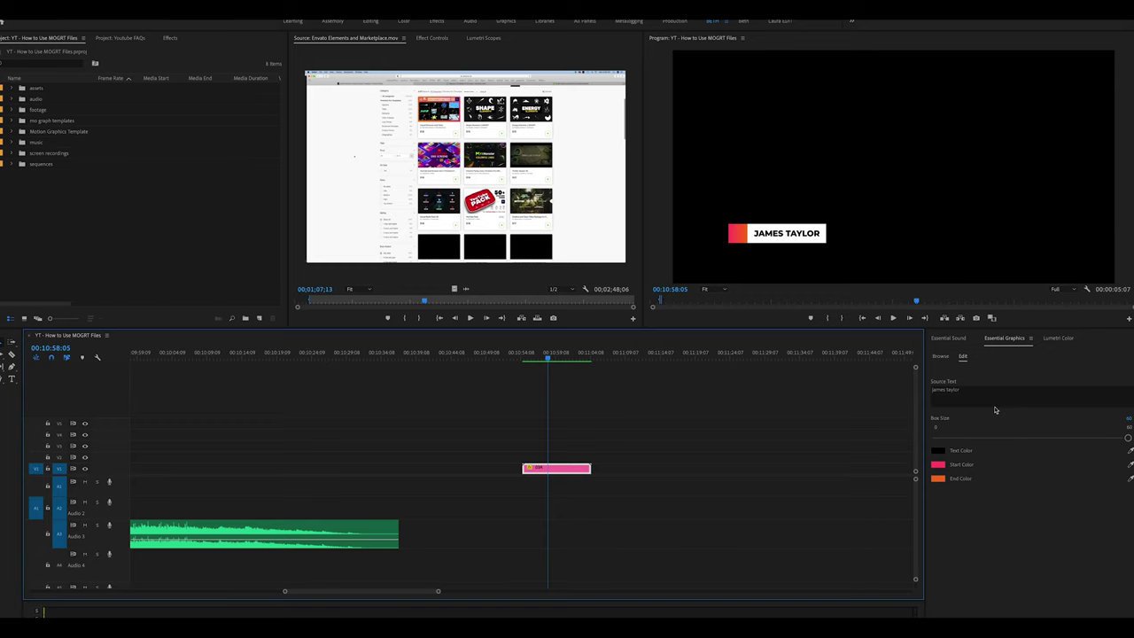
left_click(434, 39)
left_click_drag(181, 157, 182, 157)
left_click(182, 156)
type("200")
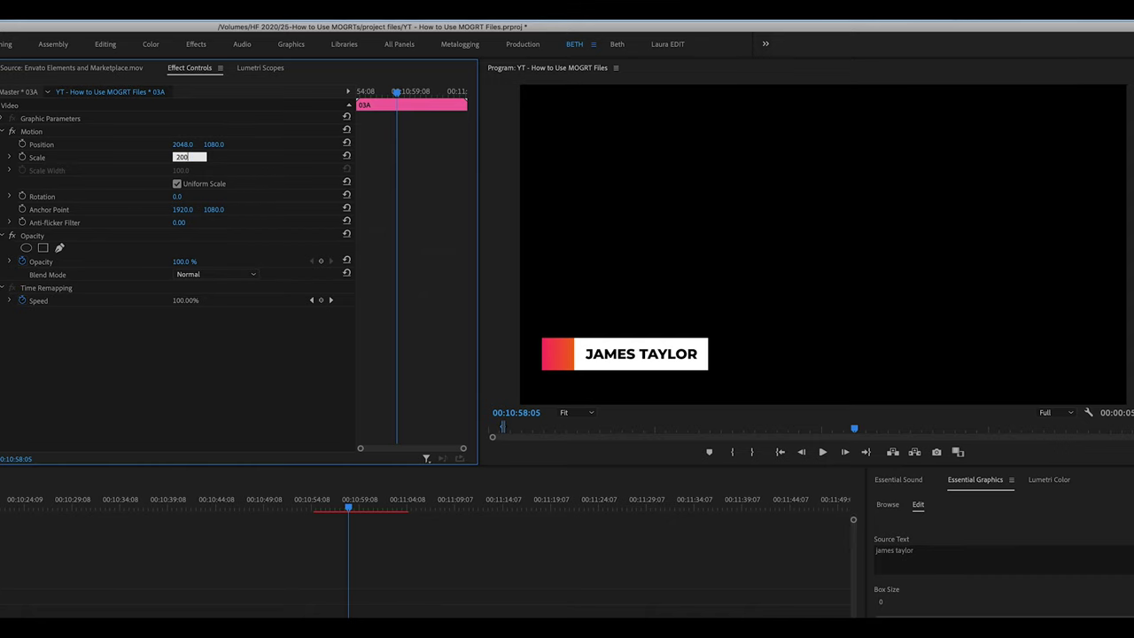
key("Return")
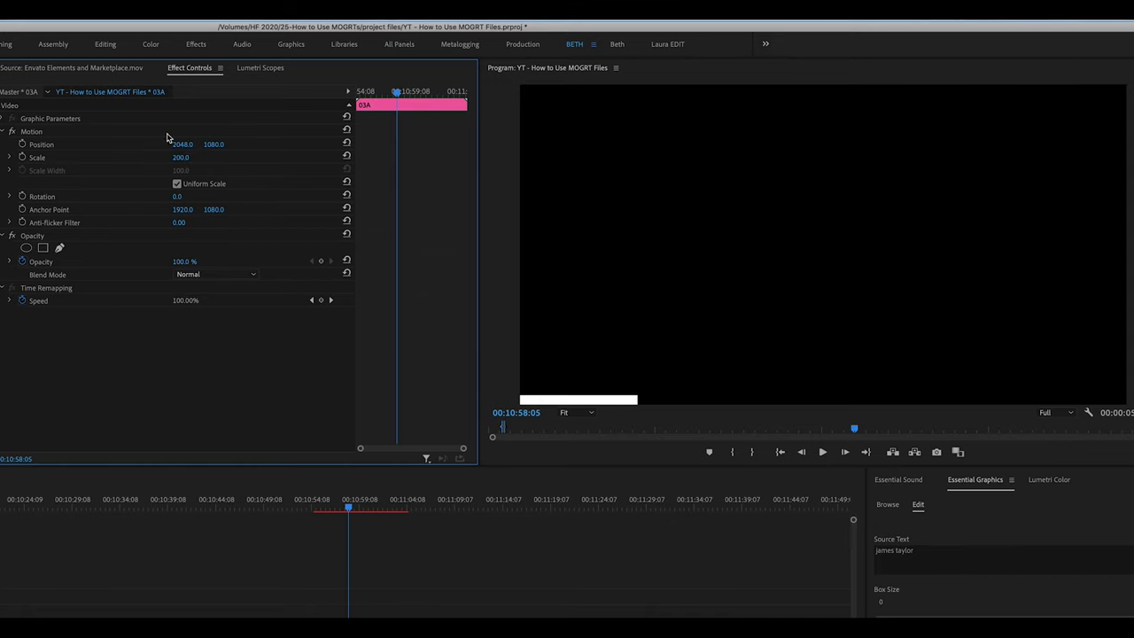
Move the 03A lower third to mid-frame by setting its Motion Position to 4187, -123
left_click_drag(183, 143, 383, 144)
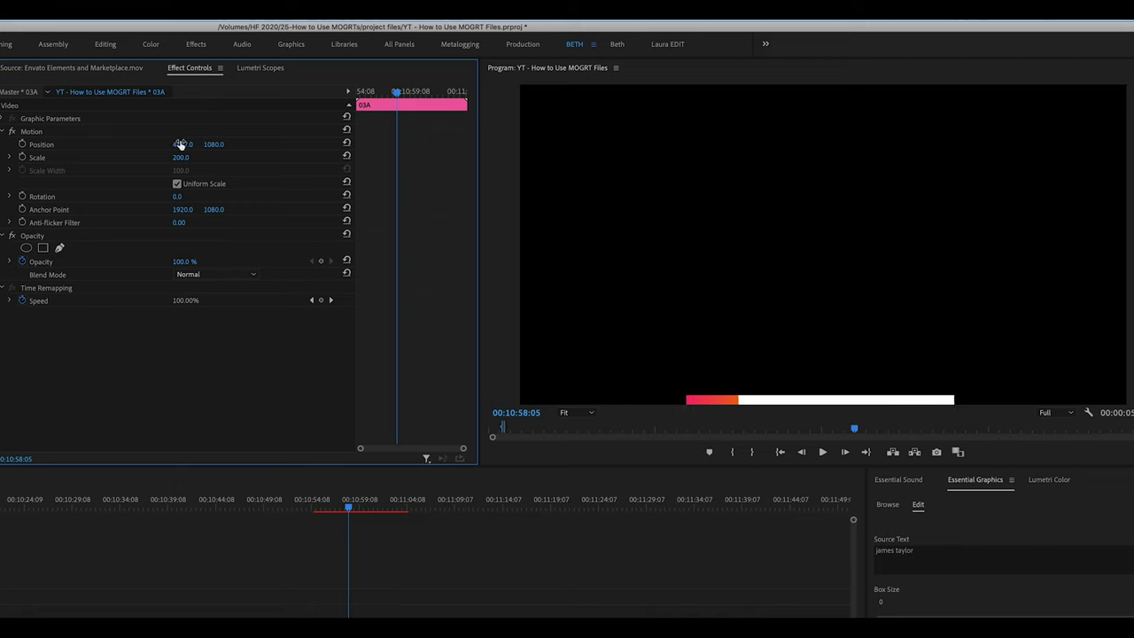
left_click_drag(223, 144, 242, 159)
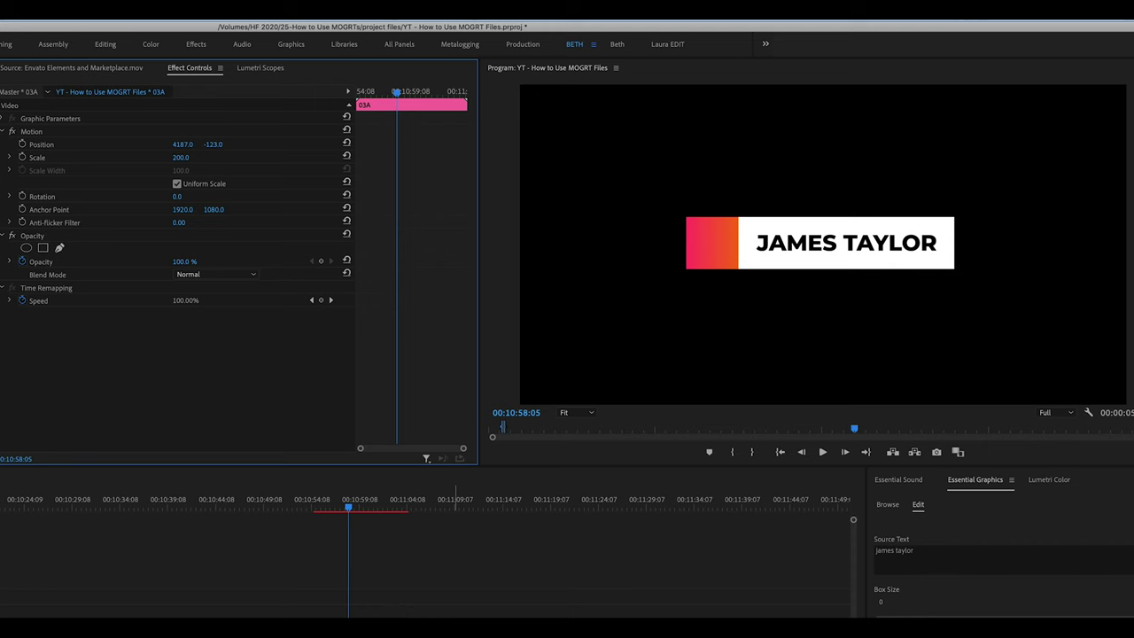
Replace the 03A graphic's source text with "Example 1"
key("f")
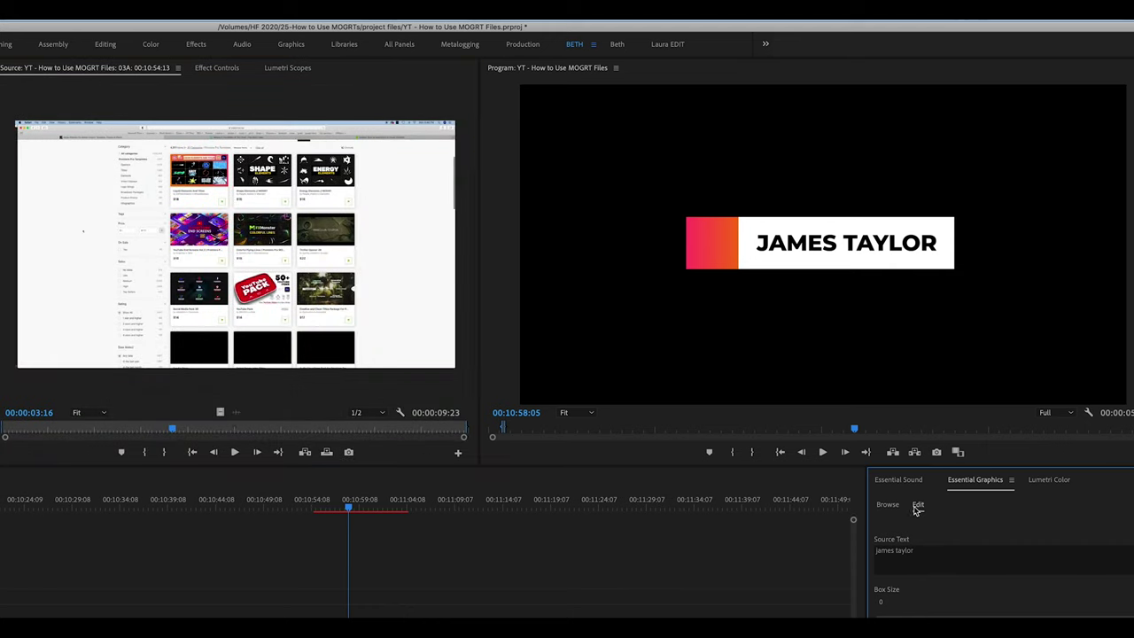
left_click(951, 561)
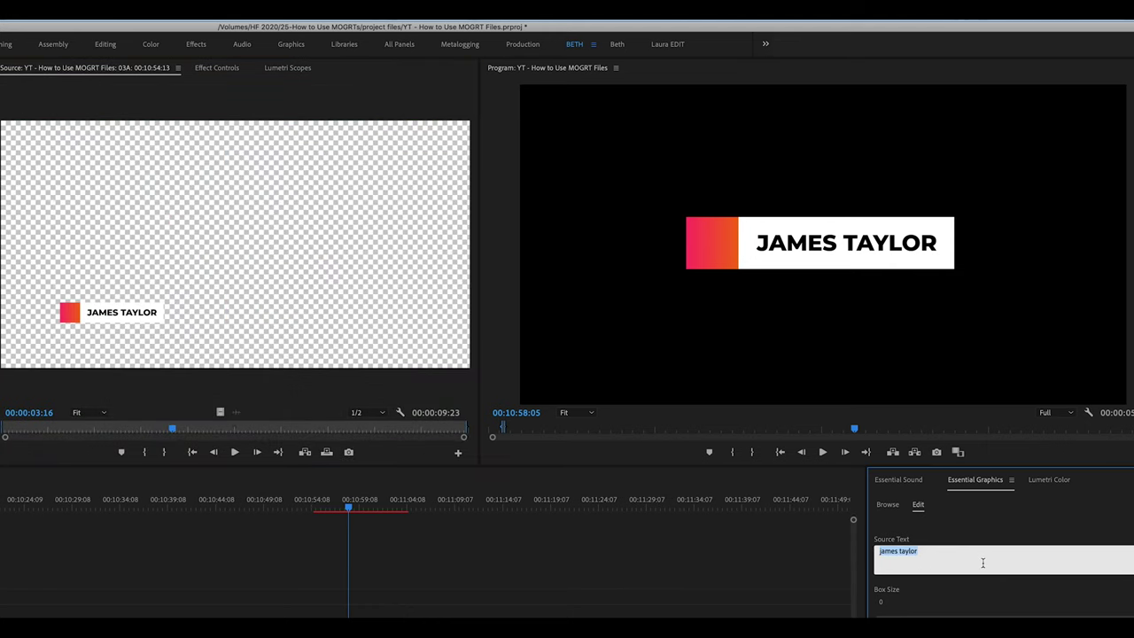
type("Example 1")
key("Escape")
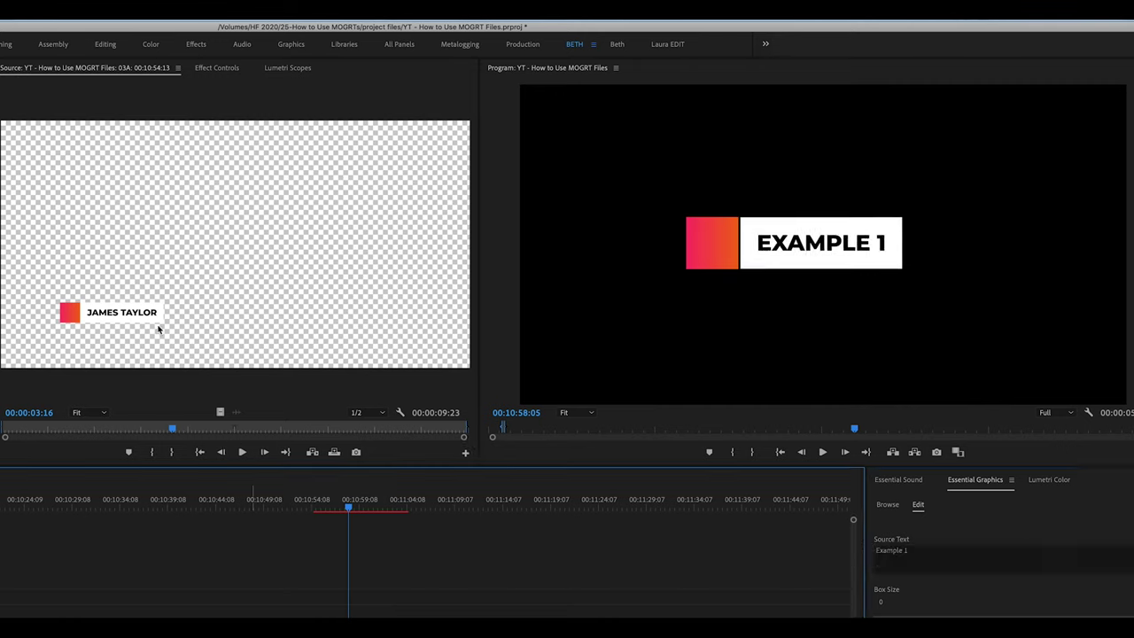
Shift the 03A graphic horizontally by setting its Motion Position X to 4427
left_click(203, 71)
left_click_drag(181, 144, 238, 143)
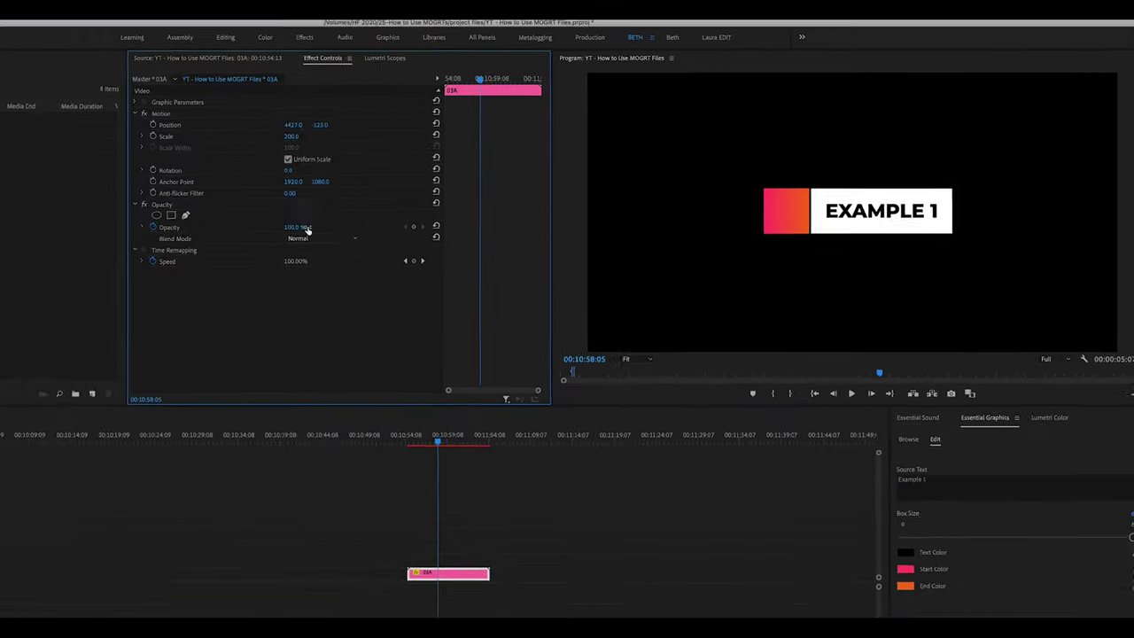
Mark the range around the 03A clip from 00:10:54:03 to 00:11:05:05 and render its preview
left_click(313, 511)
left_click(522, 362)
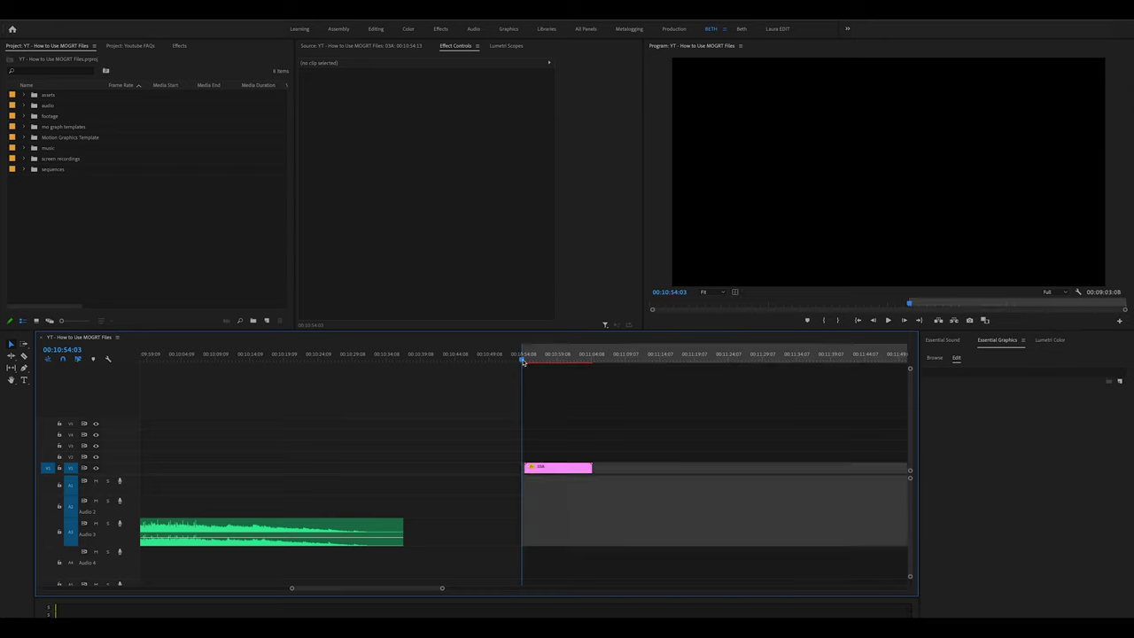
left_click(598, 360)
key("o")
key("Return")
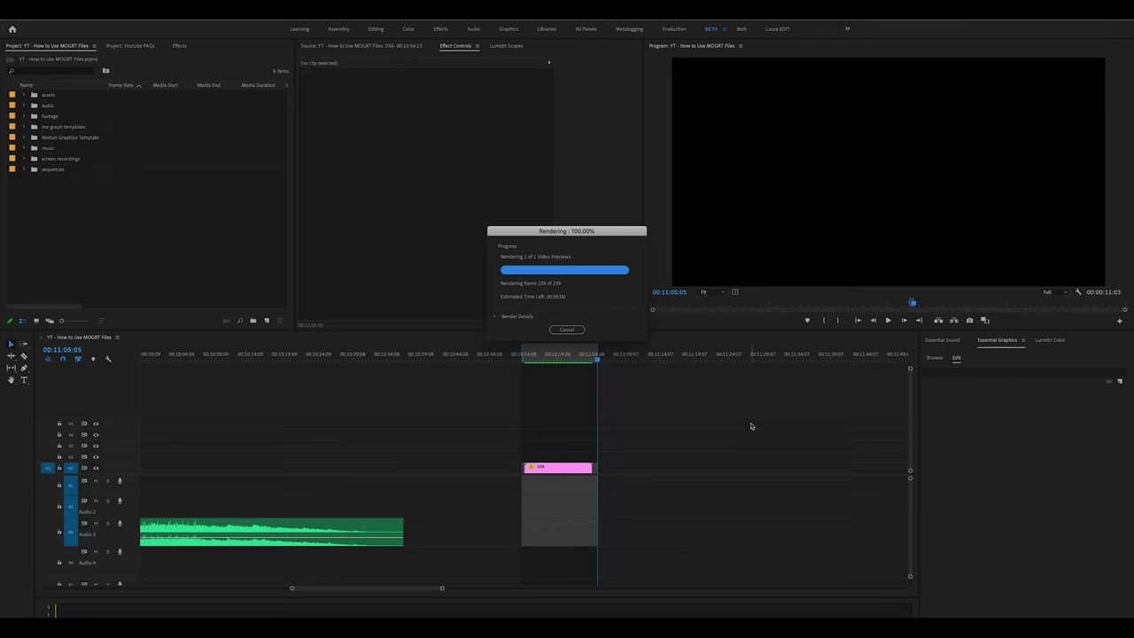
Play the rendered 03A graphic from just before the clip and stop at 00:10:57:12
left_click(524, 357)
key("space")
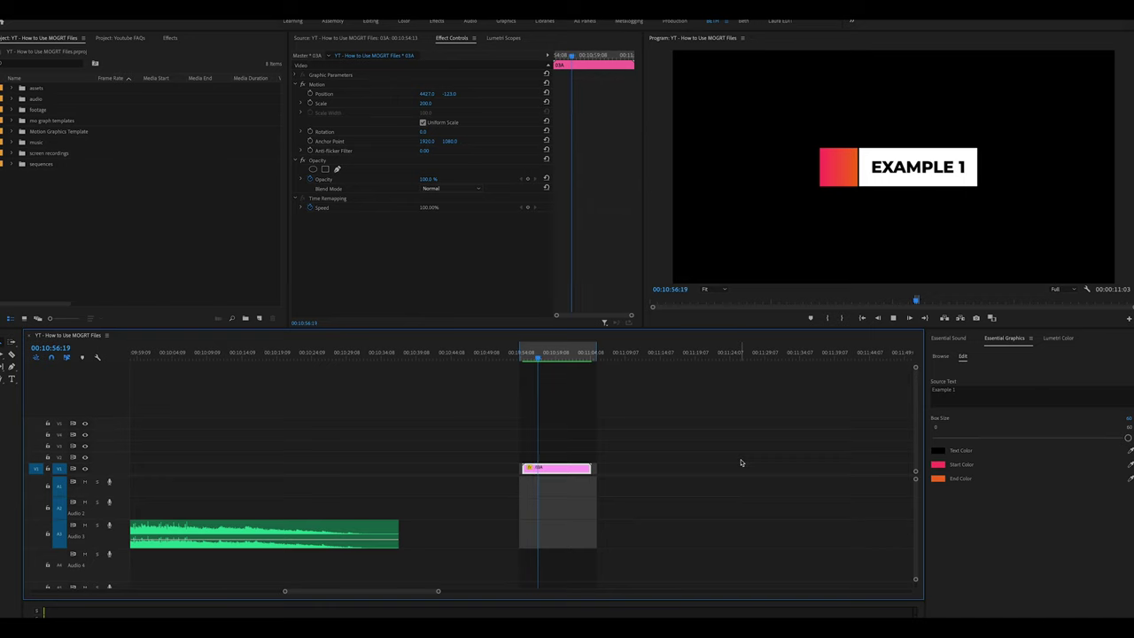
key("space")
key("XF86MonBrightnessUp")
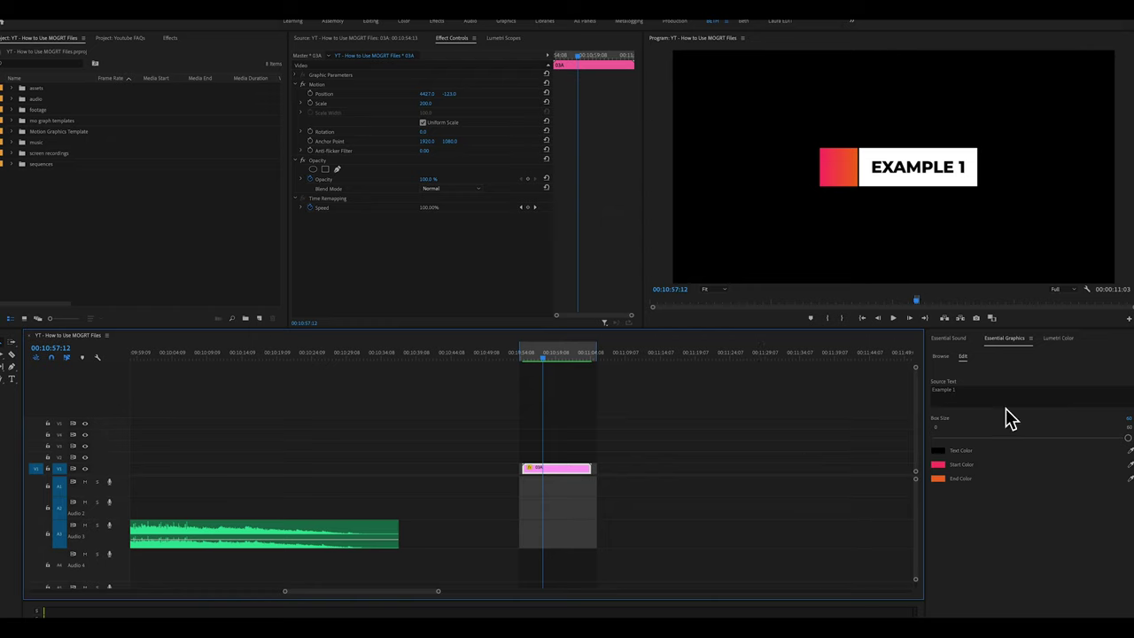
Move the 03A clip 10 frames earlier to start at the In point, 00:10:54:03
mouse_move(547, 468)
left_mouse_down()
mouse_move(471, 440)
mouse_move(541, 450)
mouse_move(543, 470)
left_mouse_up()
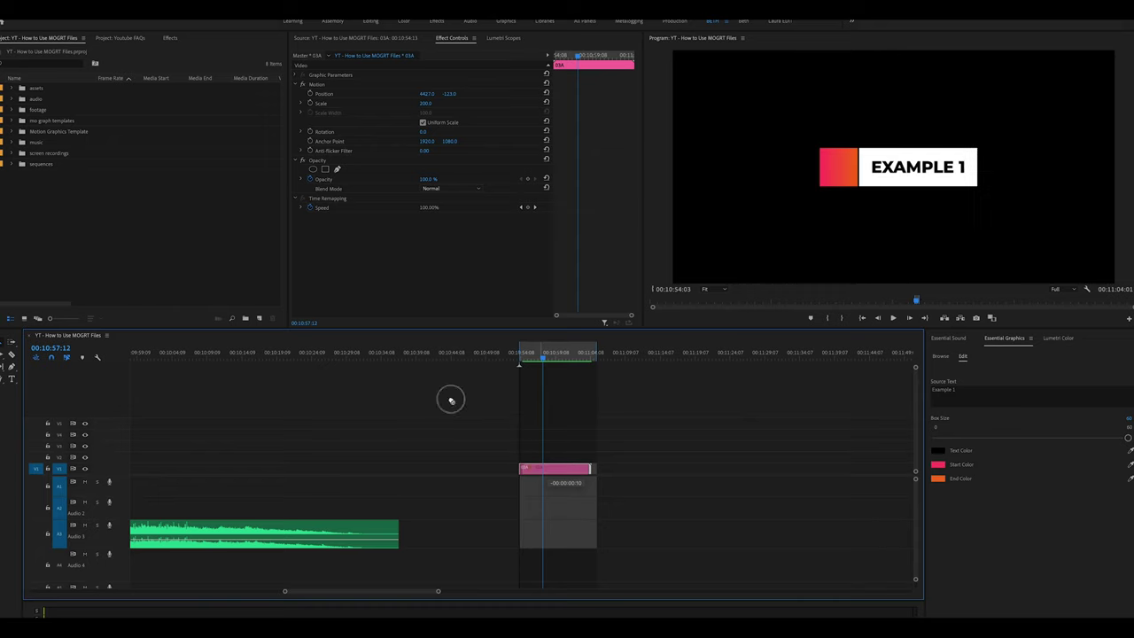
left_click(451, 398)
key("backslash")
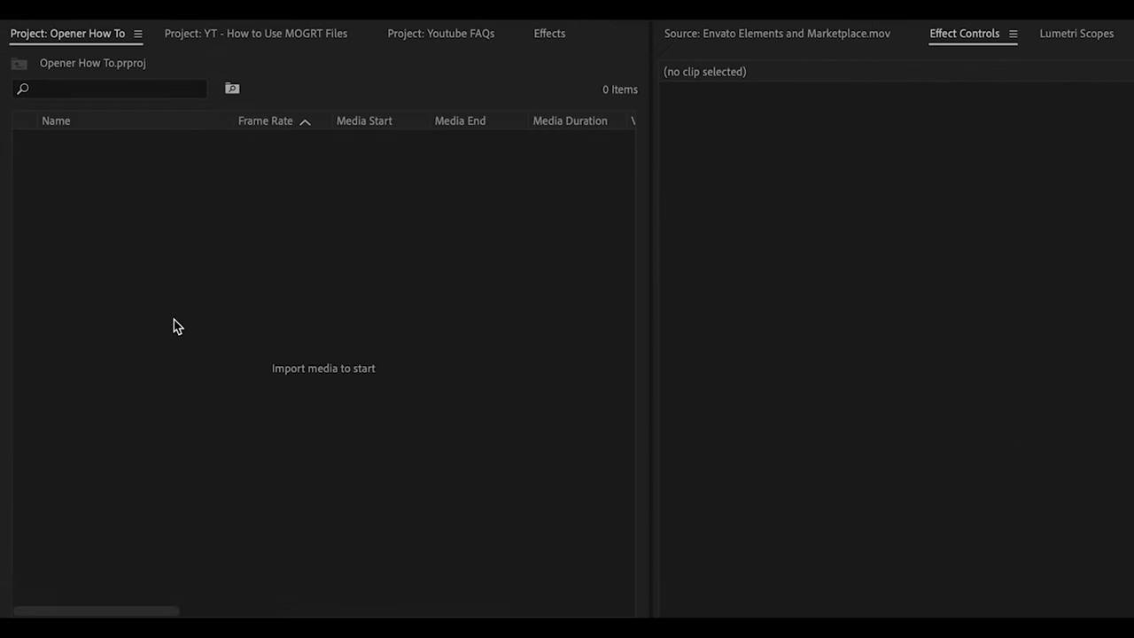
Start a media import into the empty Opener How To project and open the Desktop's MOGRT Files folder
right_click(183, 296)
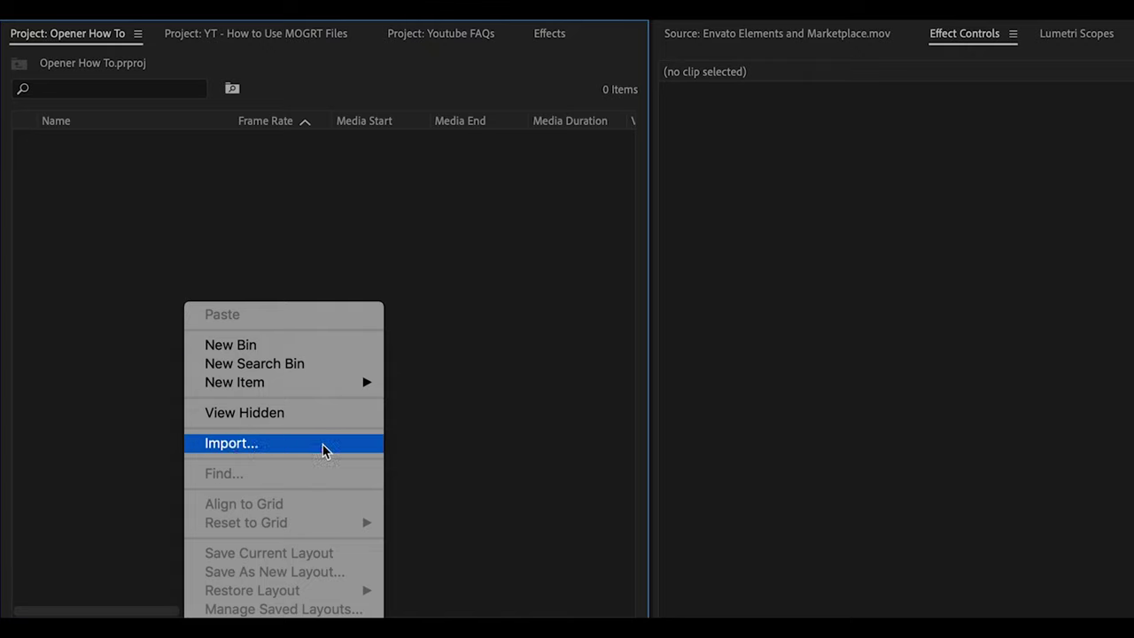
left_click(278, 448)
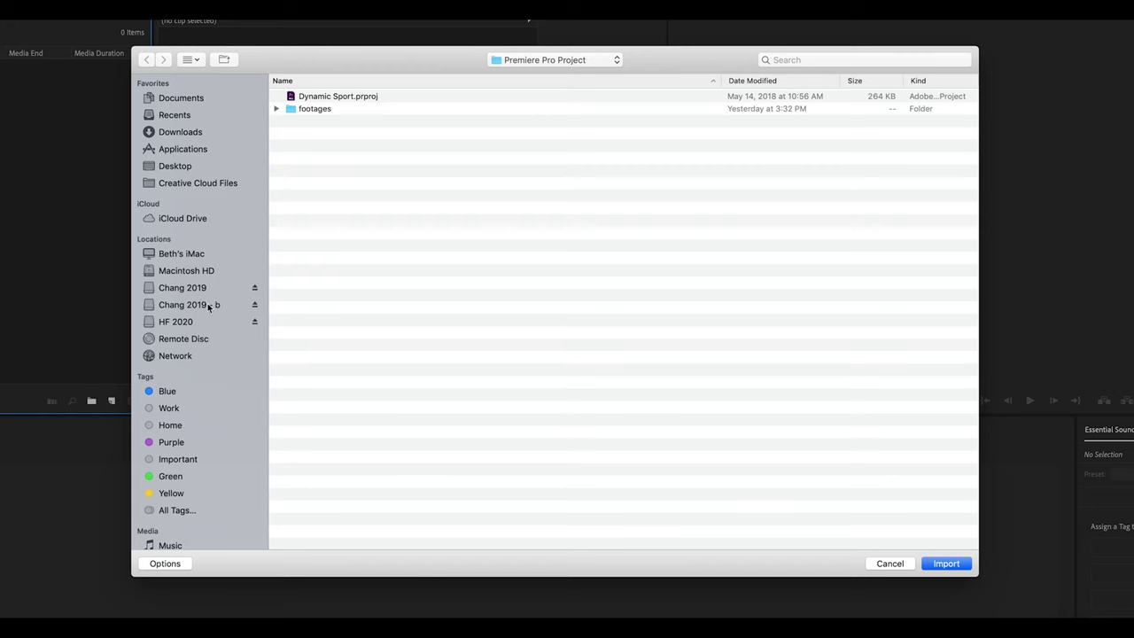
left_click(174, 166)
double_click(293, 135)
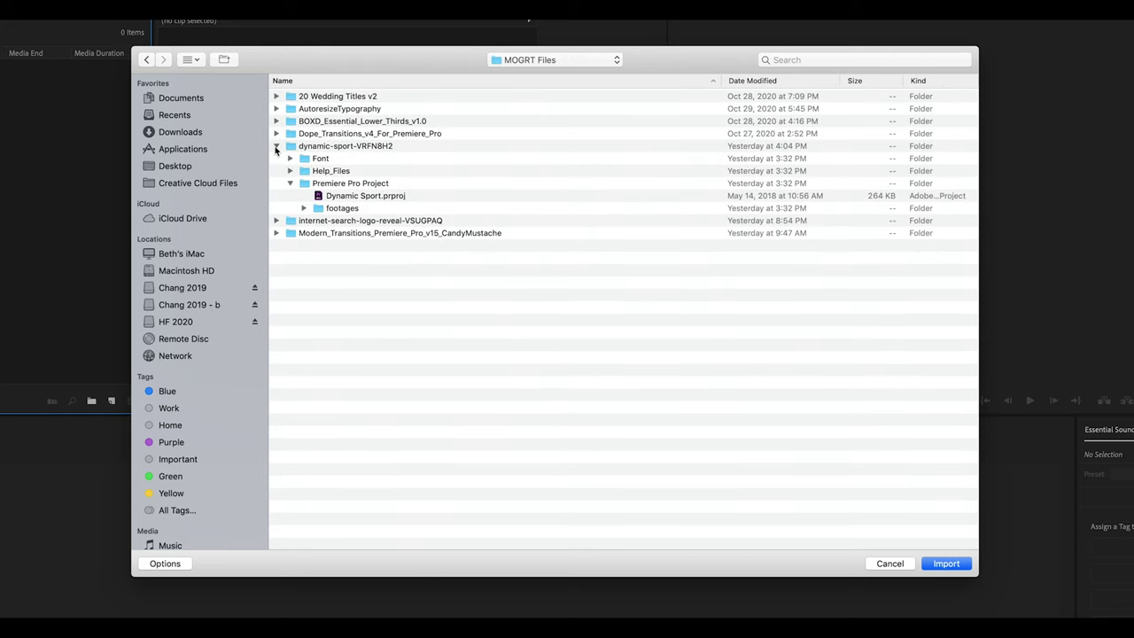
Select Dynamic Sport.prproj in the Premiere Pro Project folder of dynamic-sport-VRFN8H2 for import
left_click(276, 147)
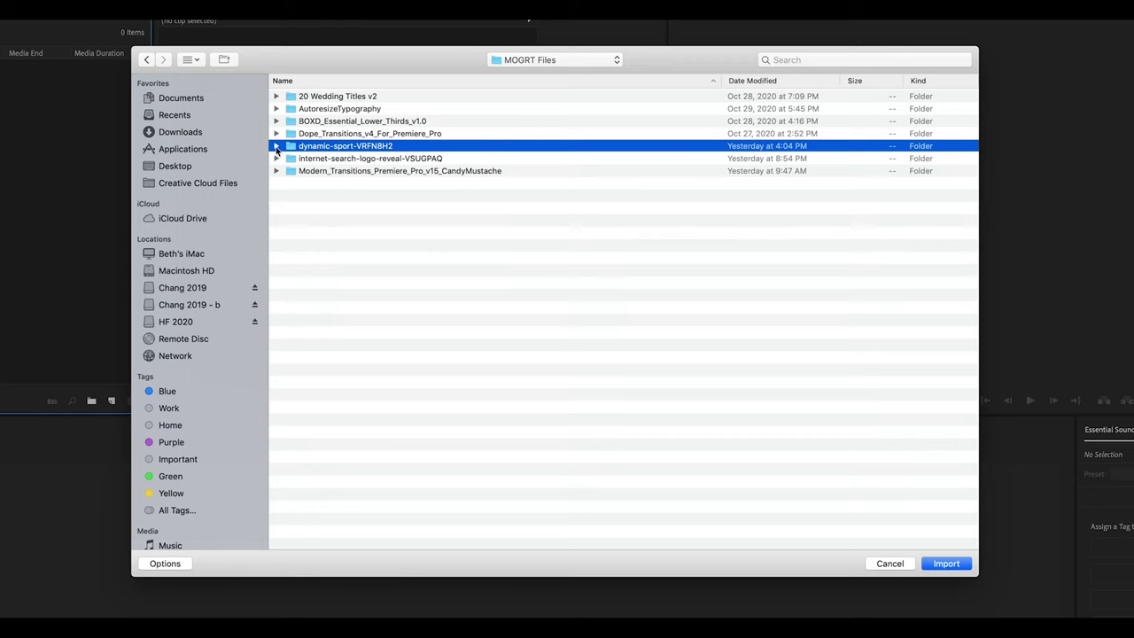
left_click(275, 146)
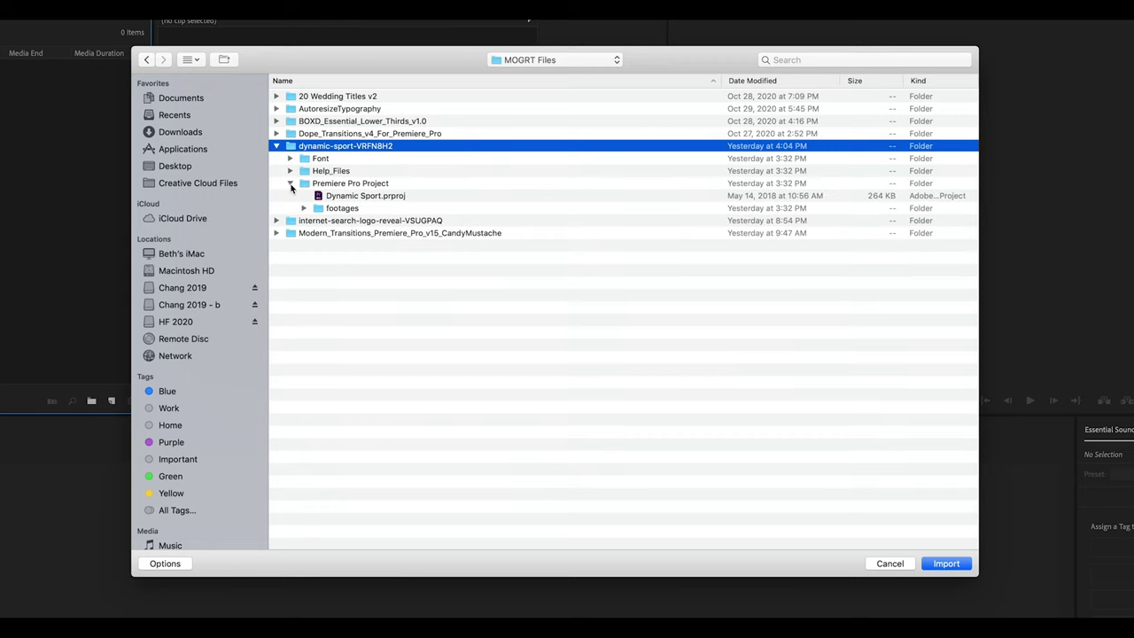
left_click(289, 182)
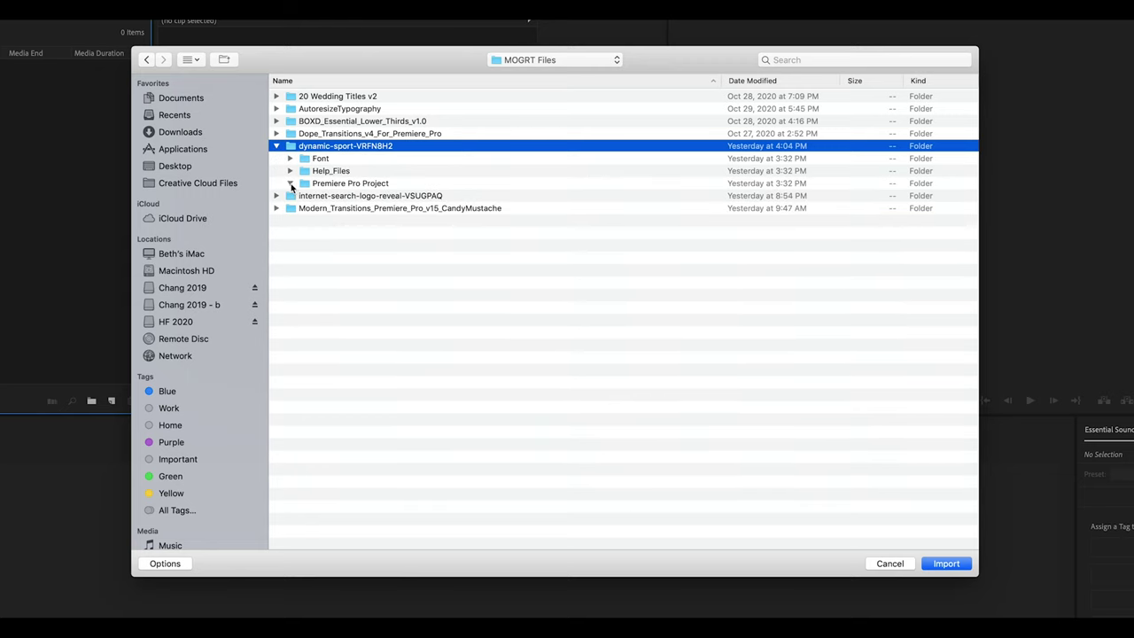
left_click(290, 182)
left_click(352, 199)
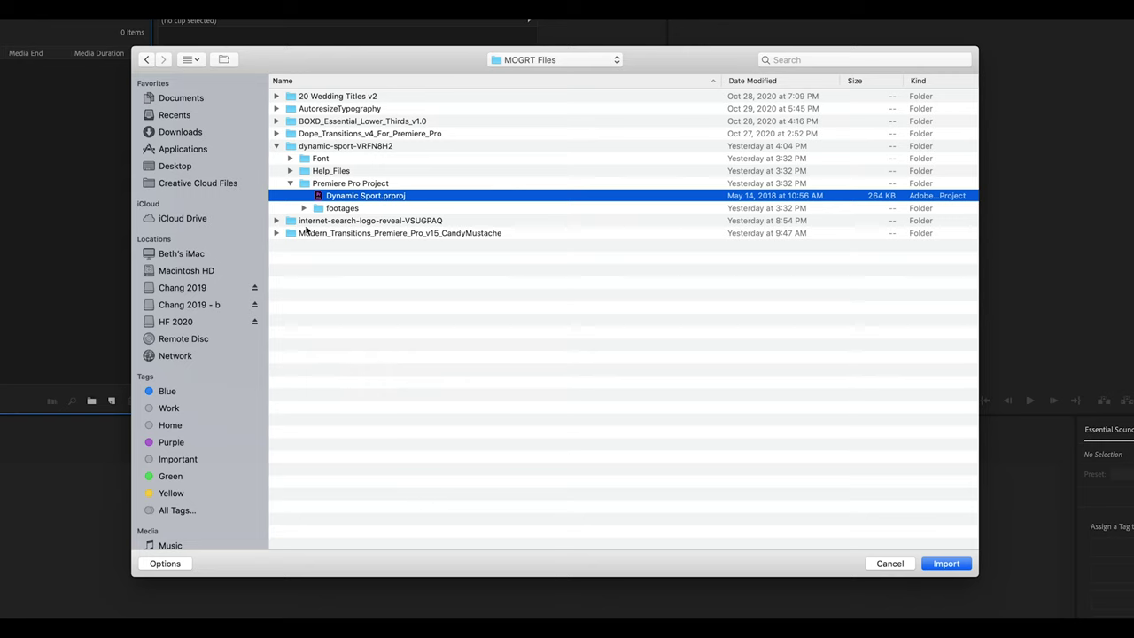
Check the contents of Help_Files and import the entire Dynamic Sport project, creating a folder for the imported items
left_click(290, 171)
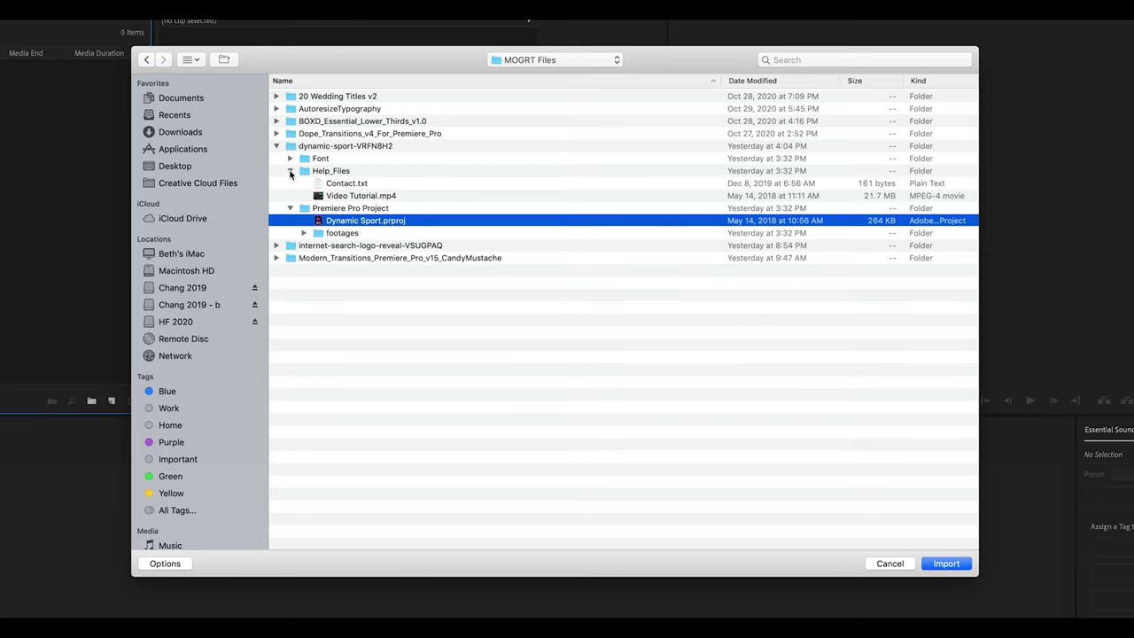
left_click(289, 172)
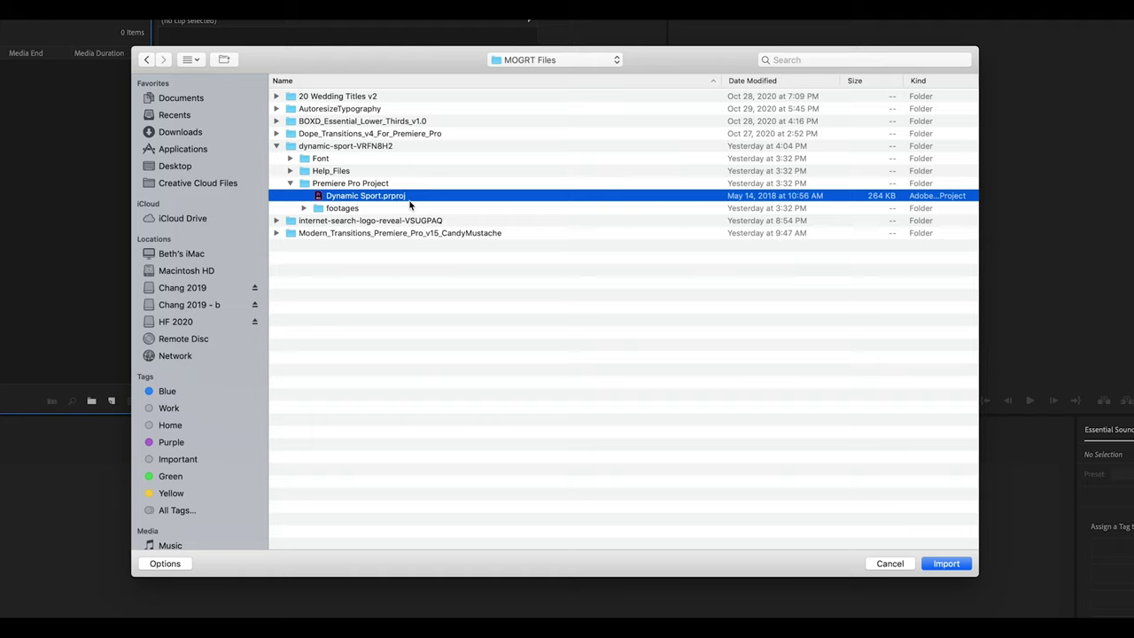
left_click(945, 564)
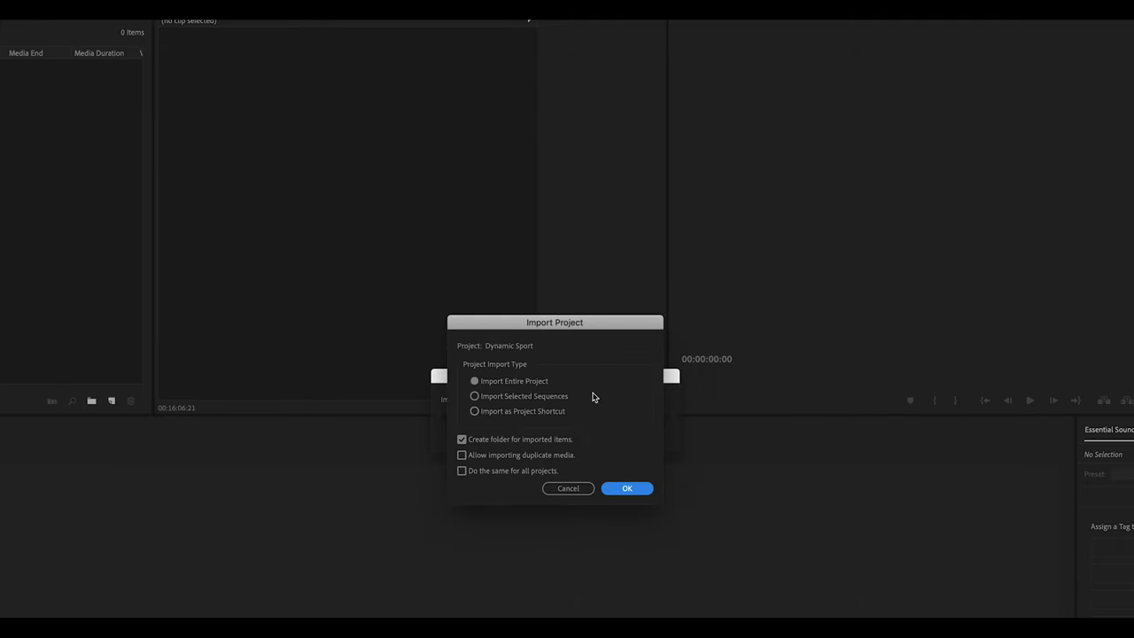
left_click(634, 492)
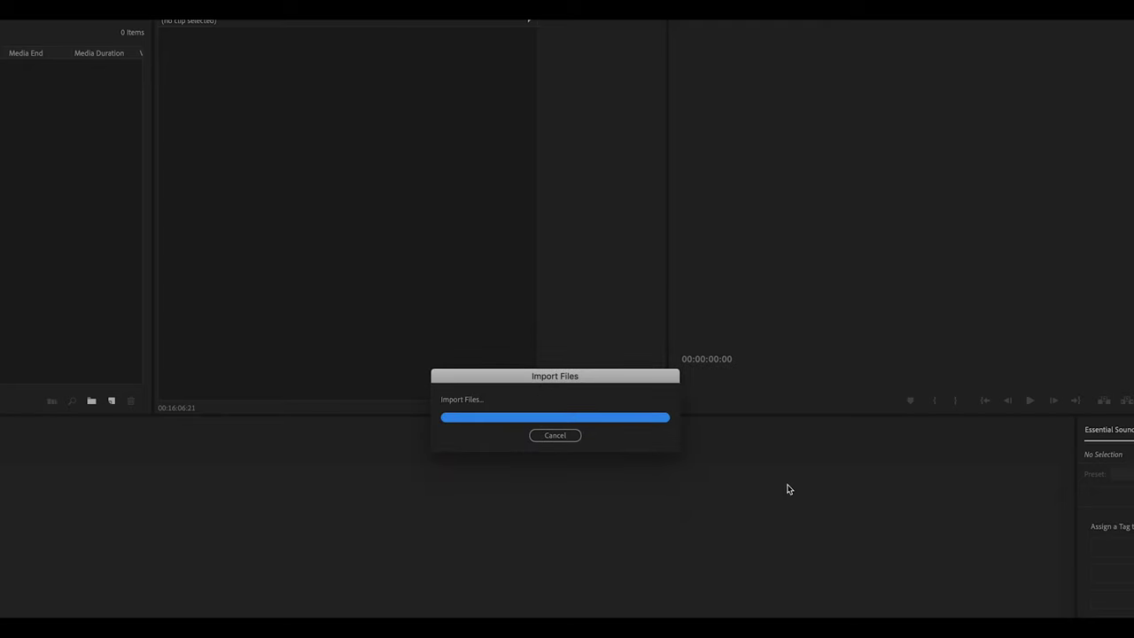
Expand the imported Dynamic Sport bin and open its _FINAL sequence in the timeline
left_click(58, 142)
left_click(61, 113)
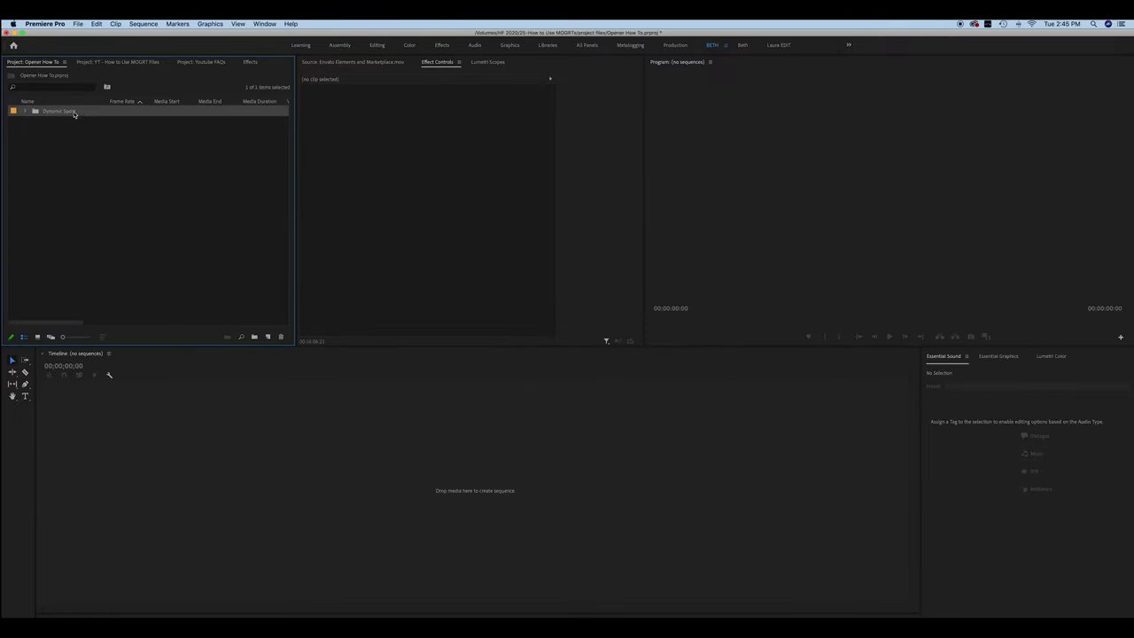
left_click(24, 110)
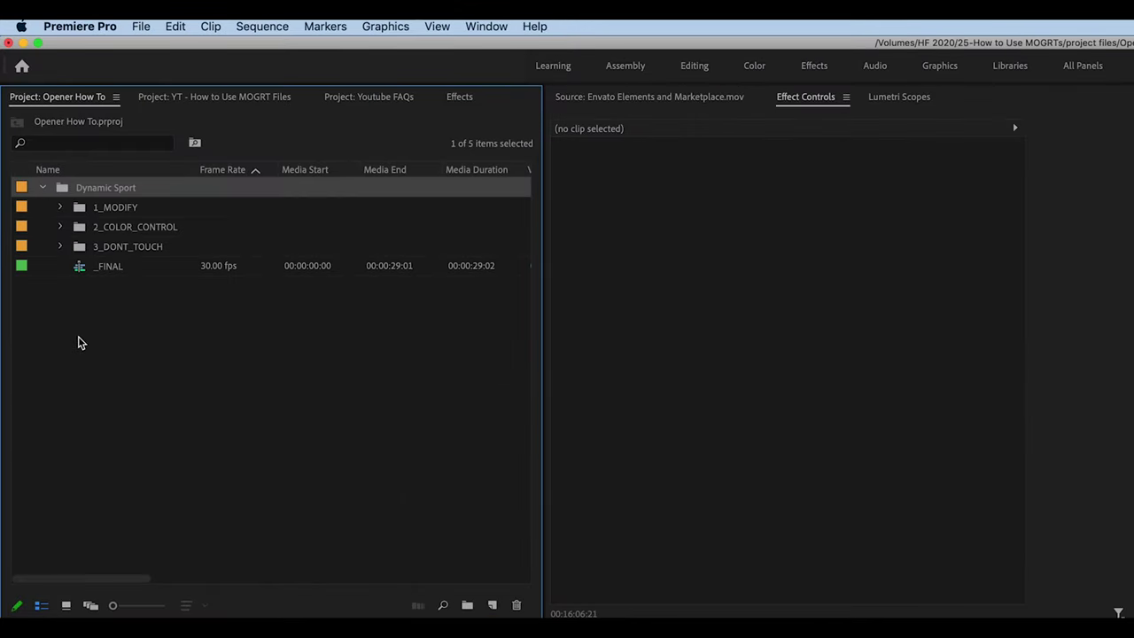
left_click(106, 269)
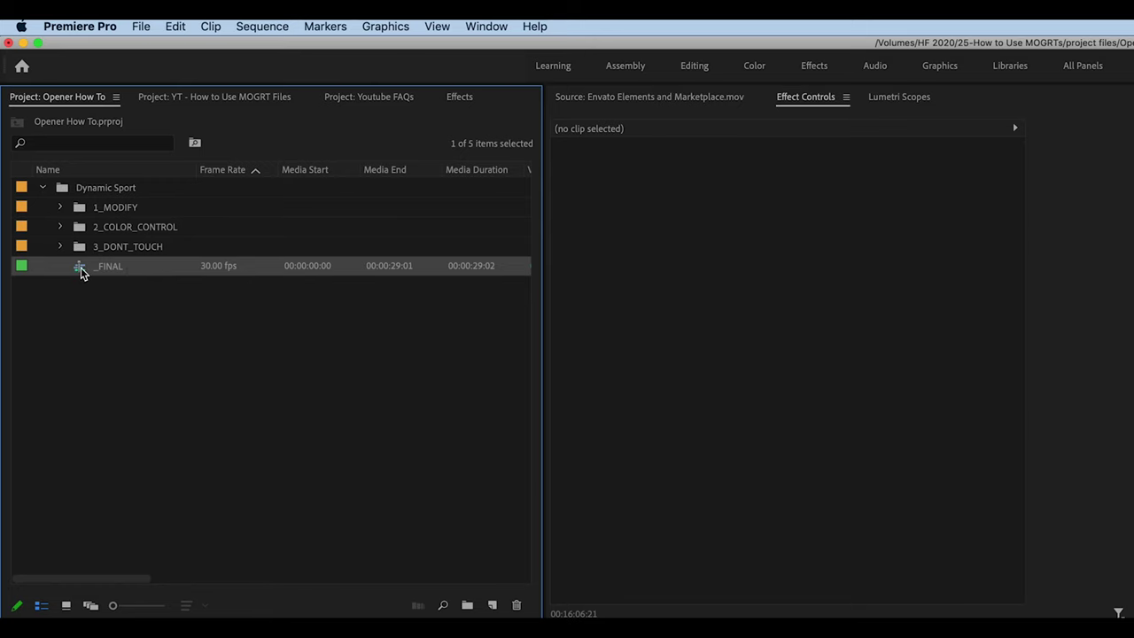
double_click(81, 269)
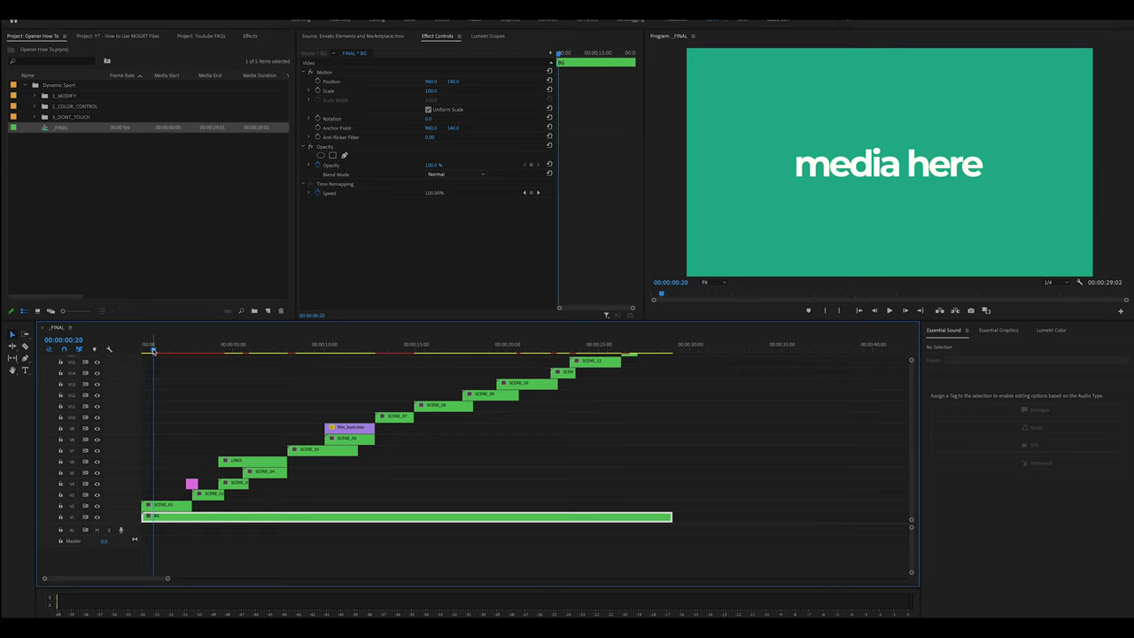
Scrub the _FINAL sequence up to 00:00:06:07, return to its start and deselect the BG clip
left_click_drag(153, 350, 255, 350)
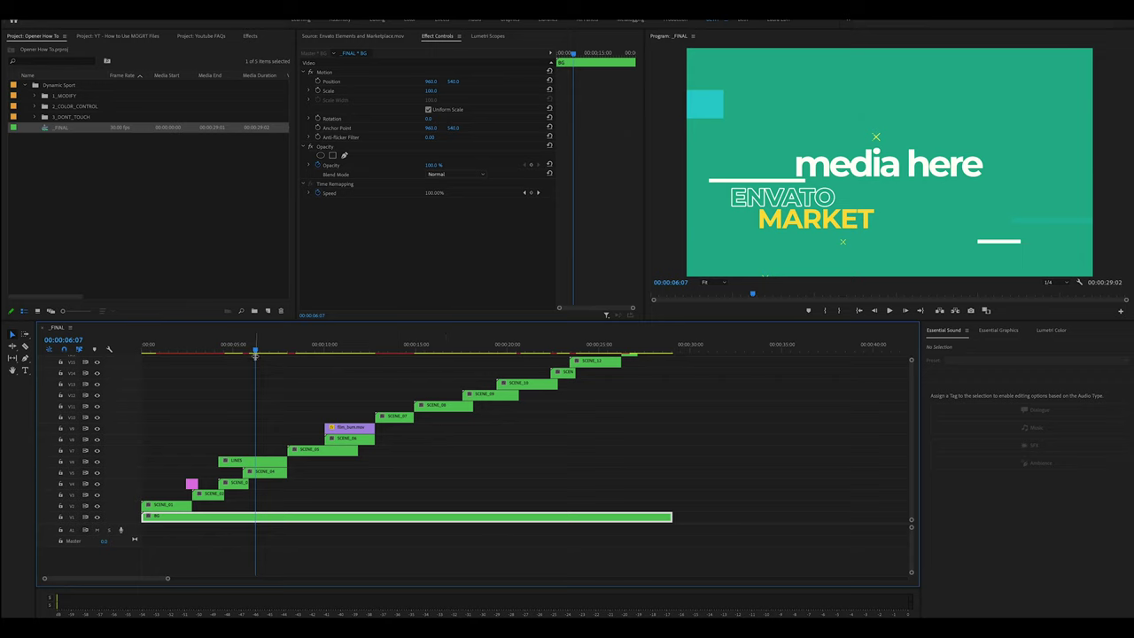
left_click_drag(255, 351, 143, 363)
left_click(173, 542)
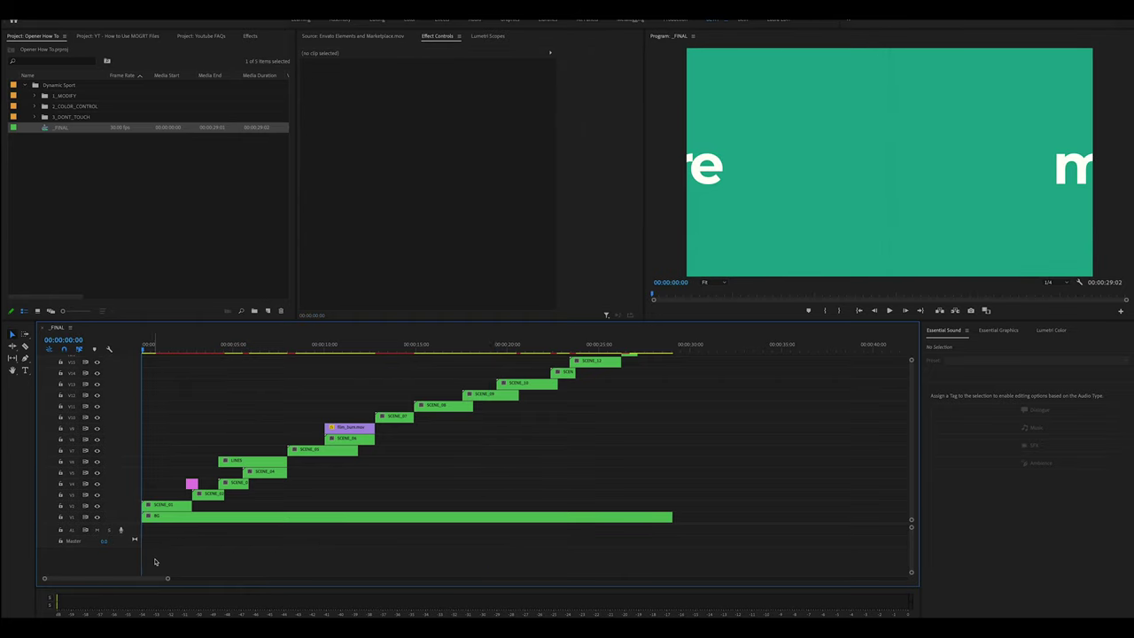
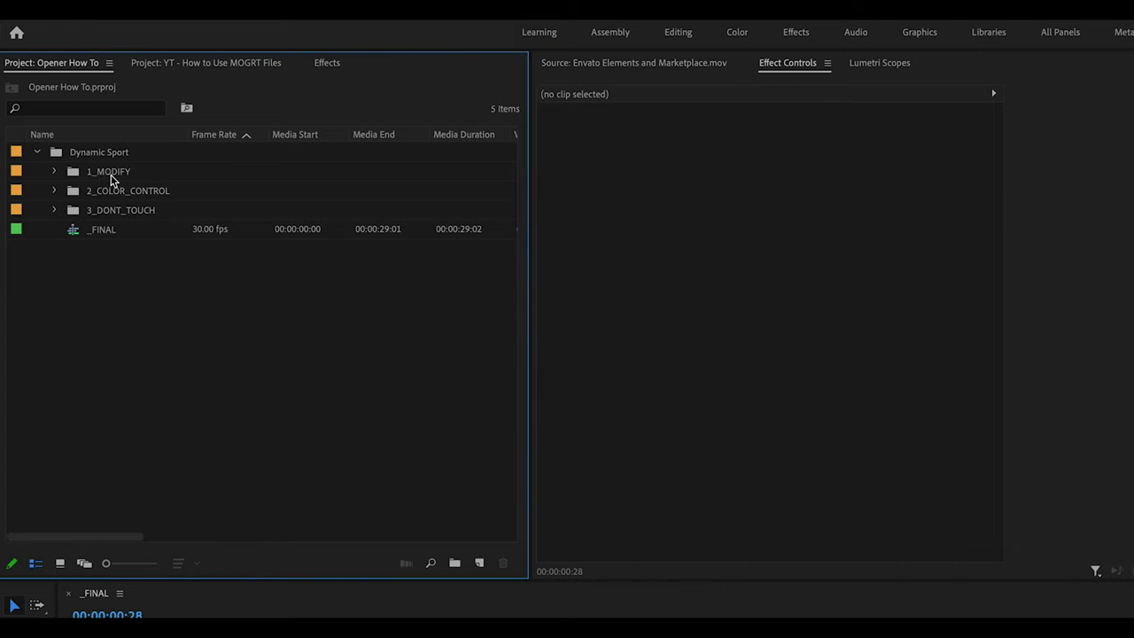
Expand bin 01 inside 1_MODIFY and open the MEDIA_01 sequence in the timeline
left_click(54, 171)
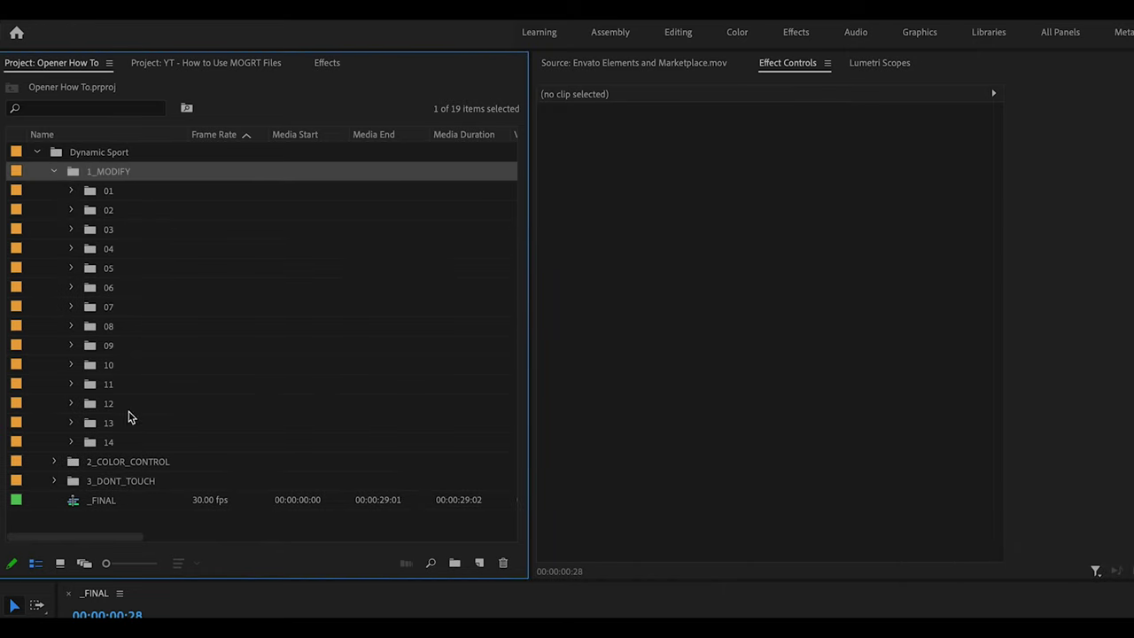
left_click(80, 190)
left_click(72, 190)
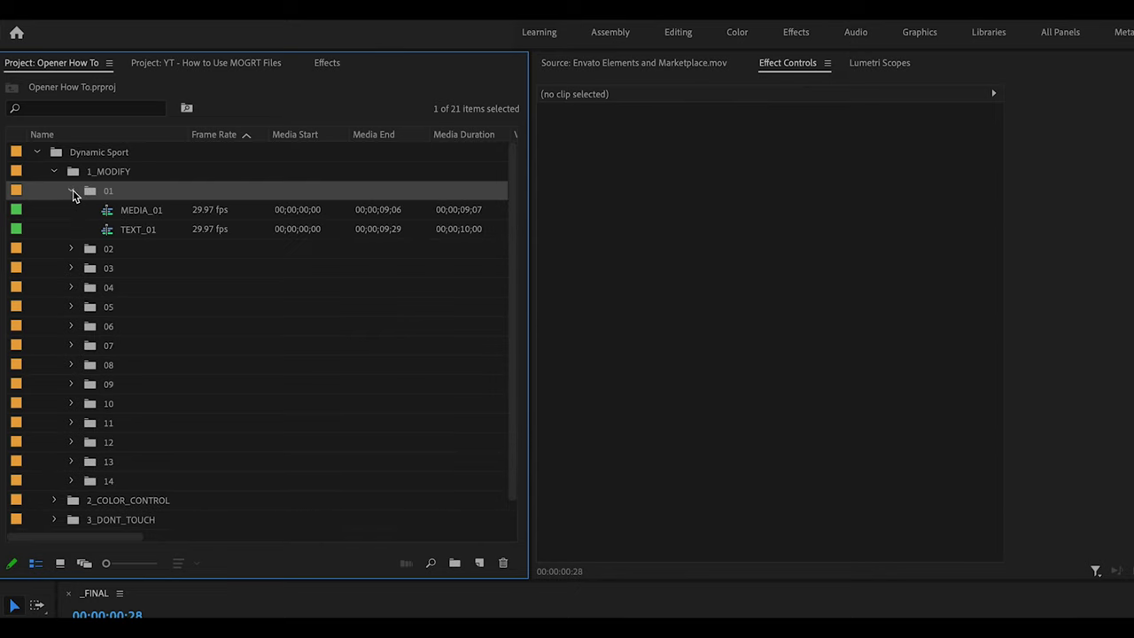
left_click(101, 214)
double_click(109, 214)
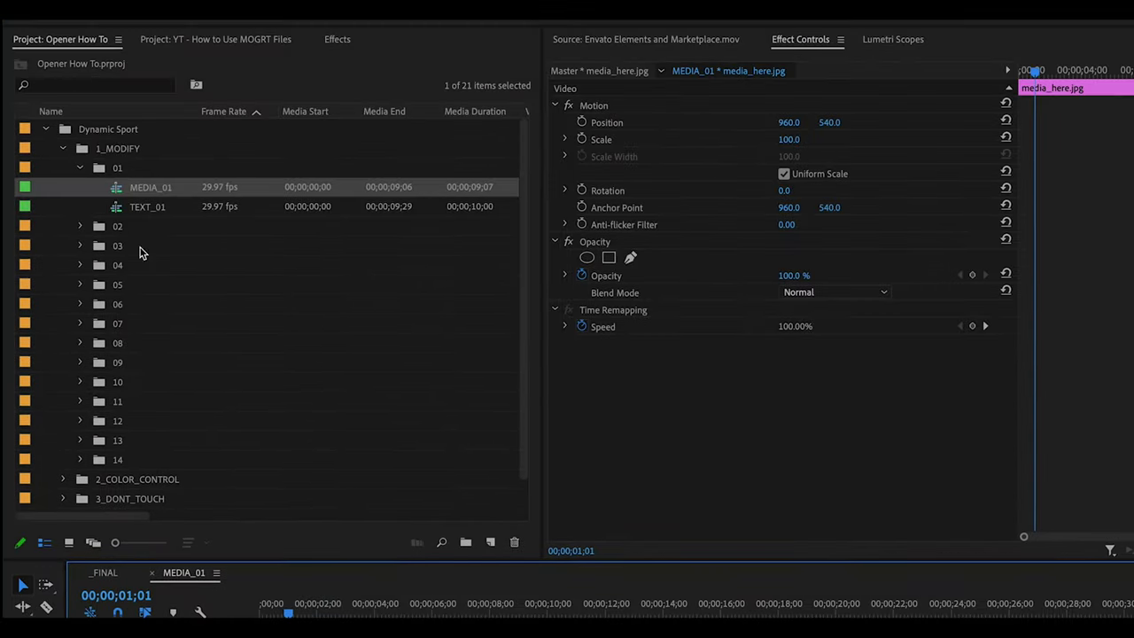
Open bin 01 and import Pexels Videos 2791797.mp4 from the example footage folder of 25-How to Use MOGRTs on HF 2020
double_click(100, 173)
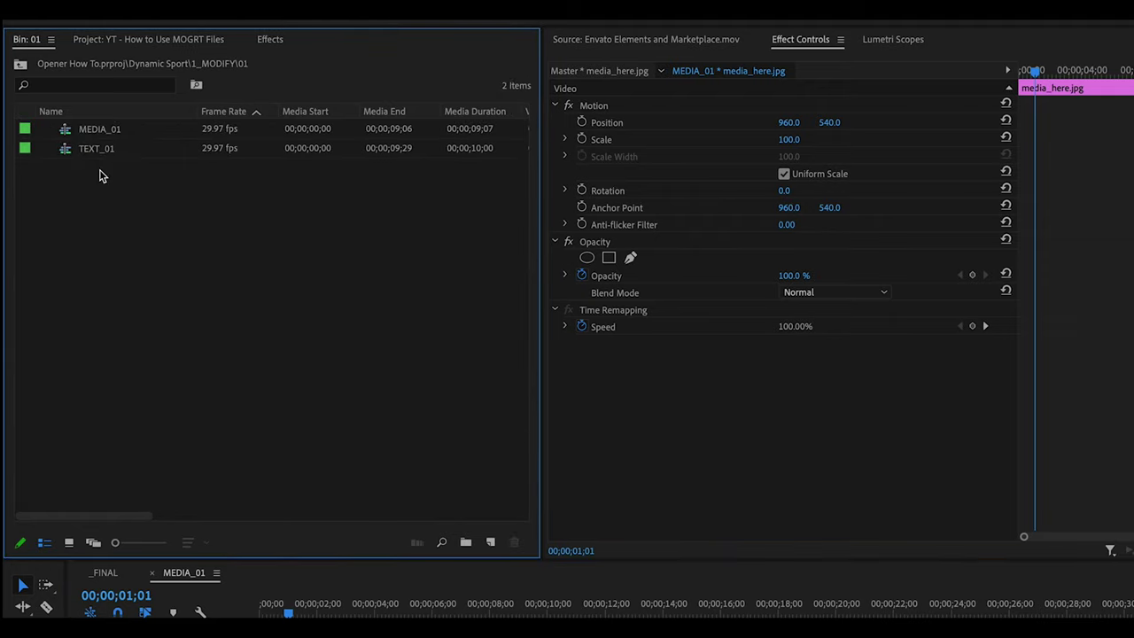
right_click(129, 236)
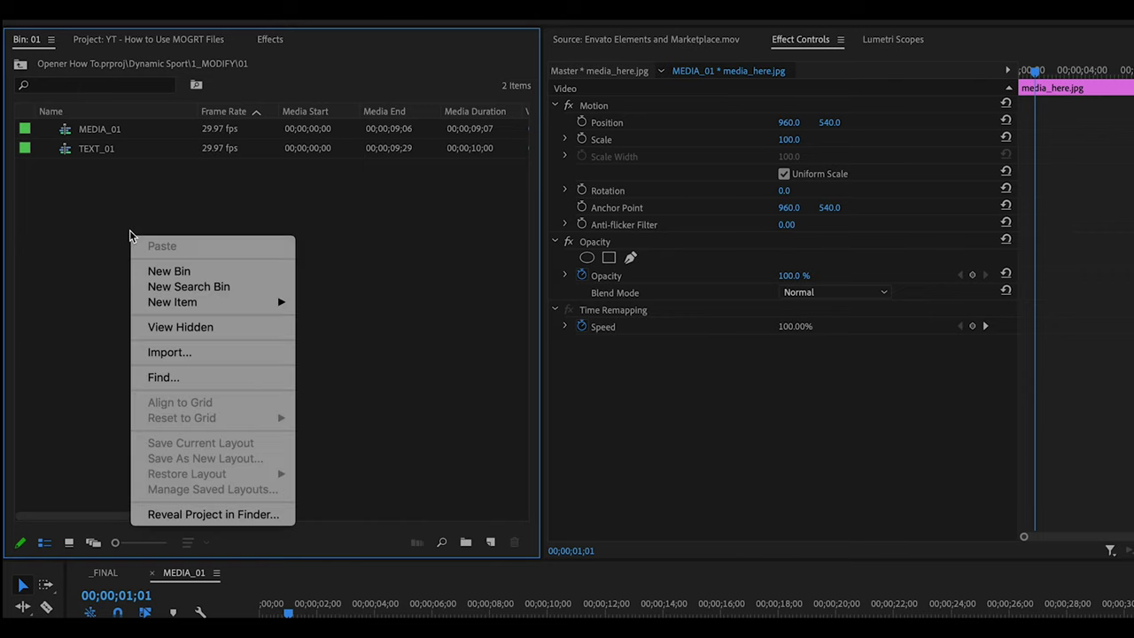
left_click(185, 357)
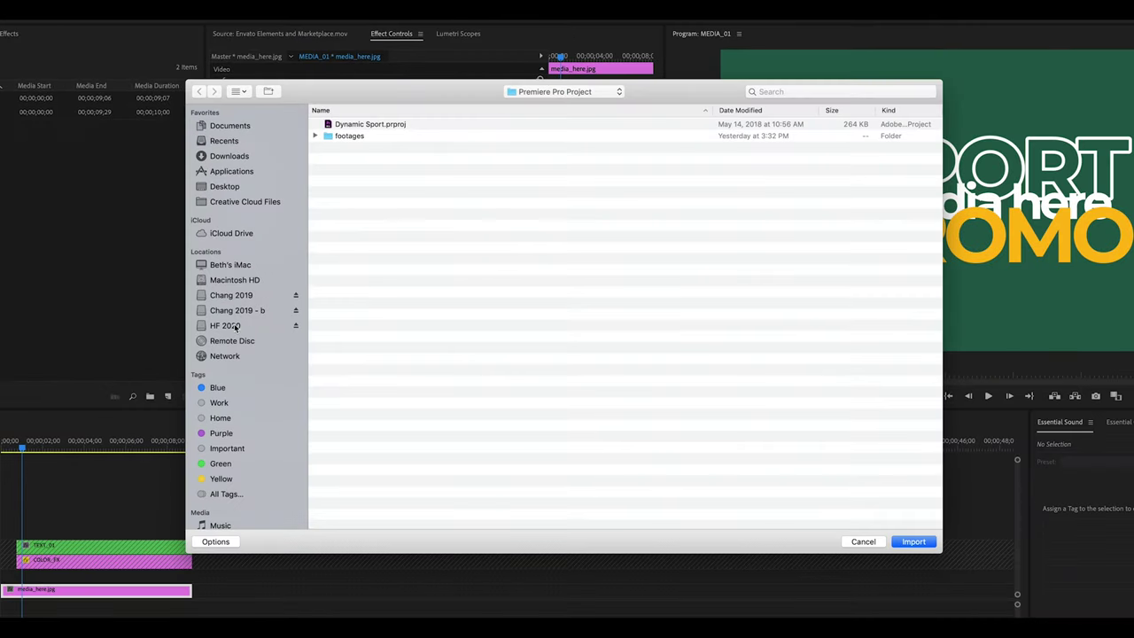
left_click(236, 326)
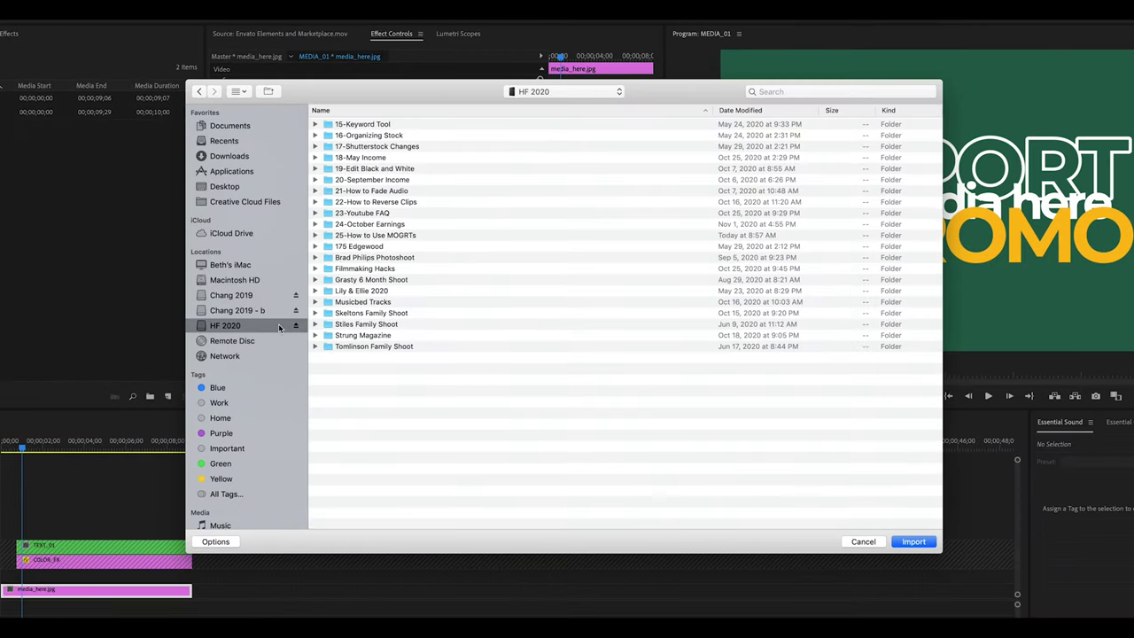
double_click(354, 235)
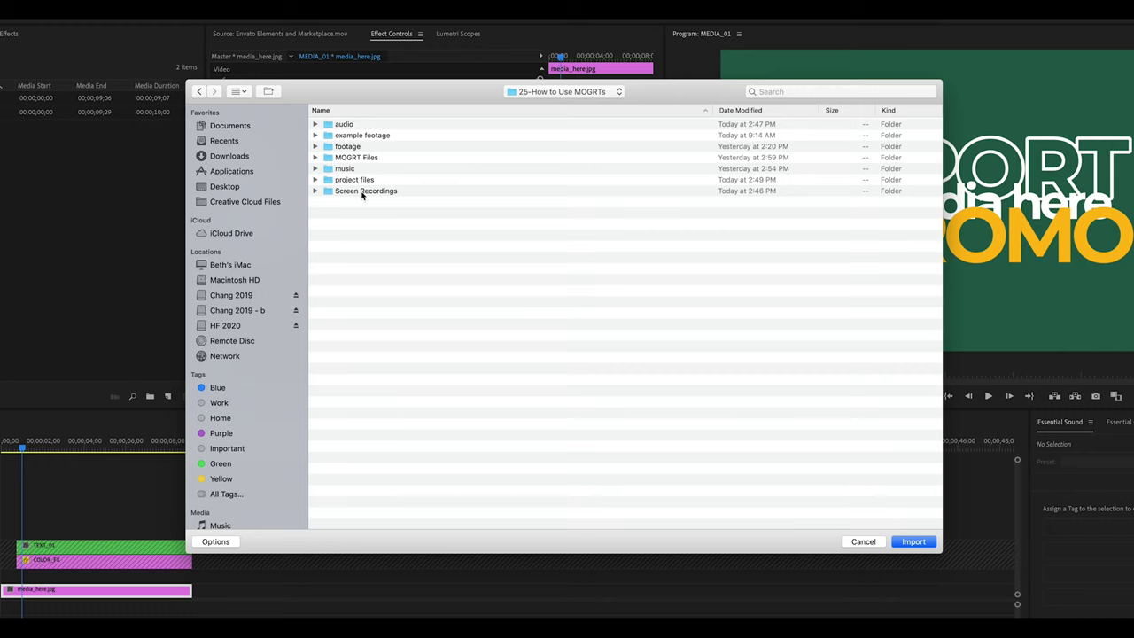
left_click(350, 137)
double_click(480, 139)
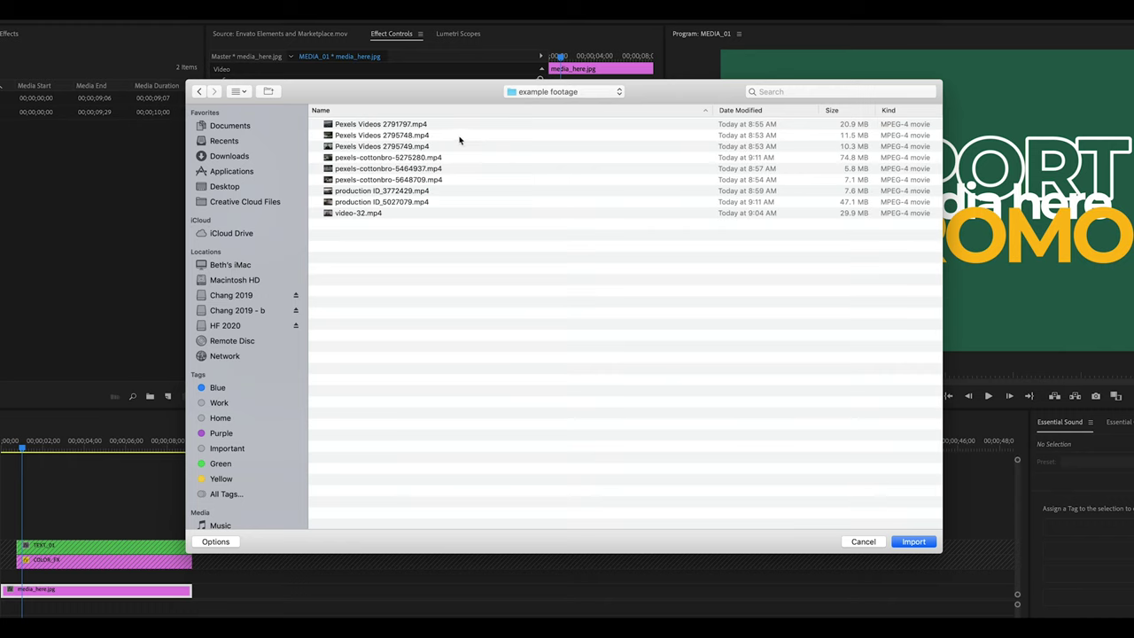
left_click(362, 126)
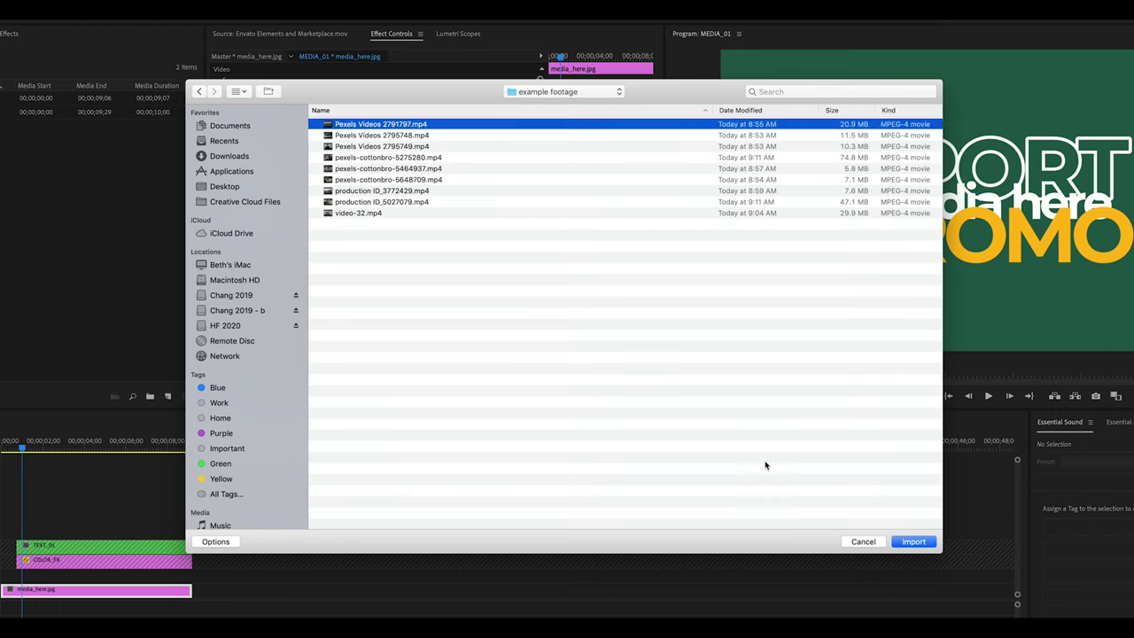
left_click(899, 539)
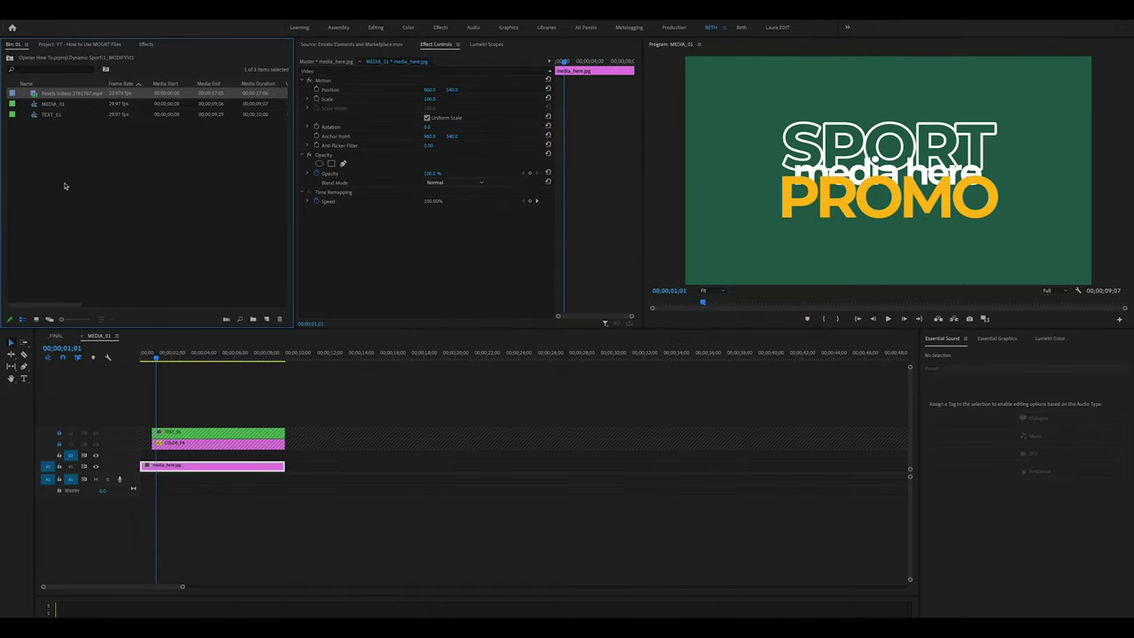
Place Pexels Videos 2791797.mp4 at the start of MEDIA_01, directly above media_here.jpg, and delete its audio while its video track is locked
left_click_drag(31, 94, 137, 461)
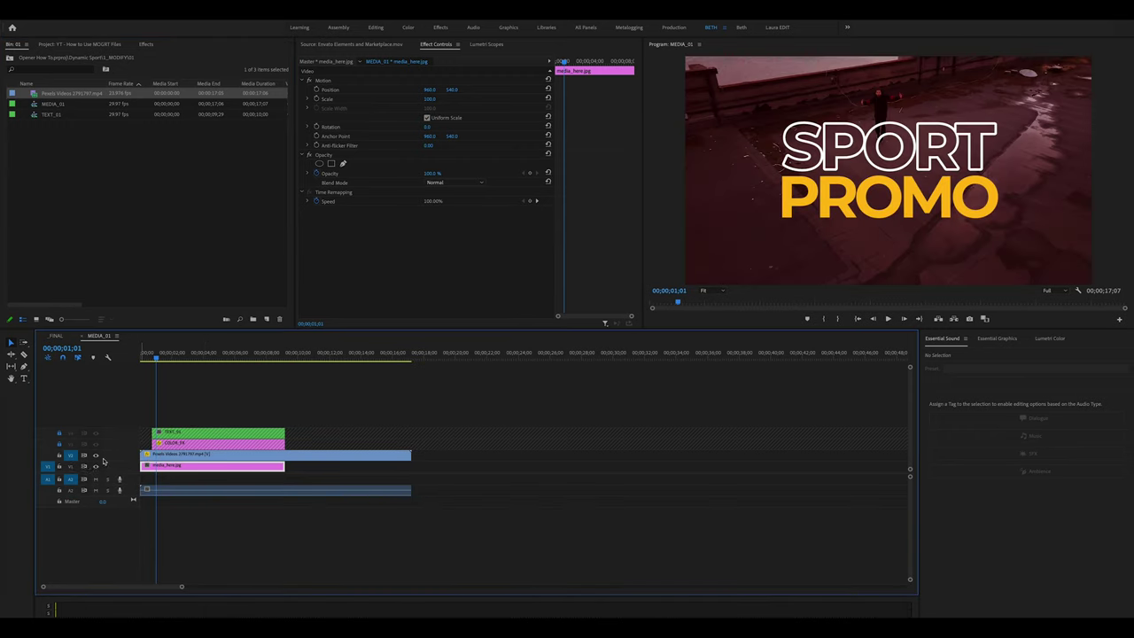
left_click(59, 455)
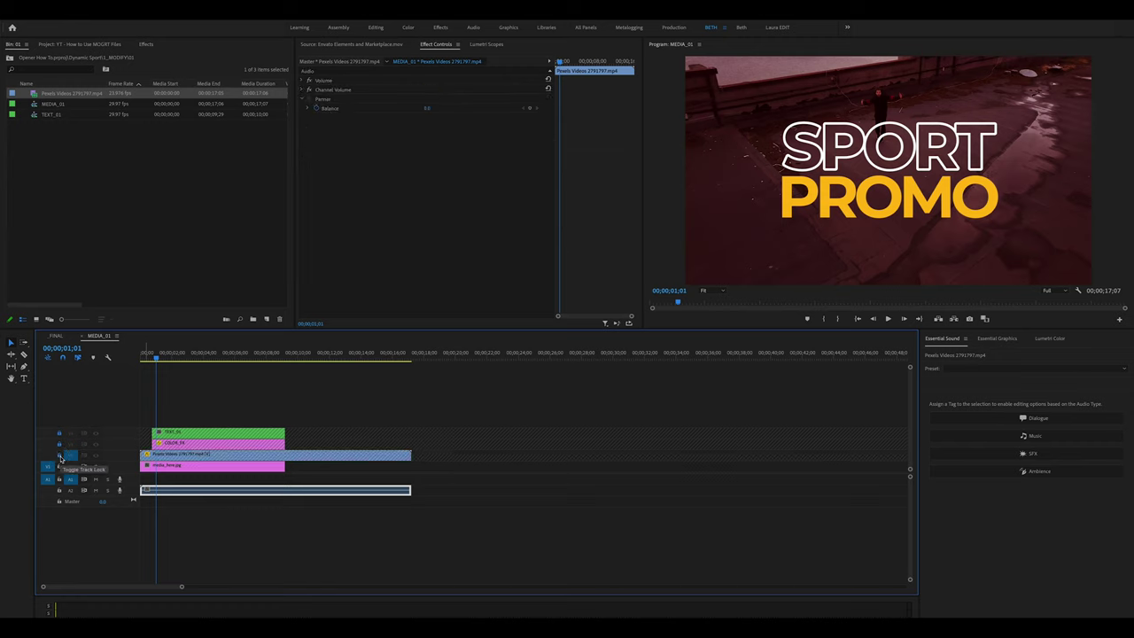
key("Delete")
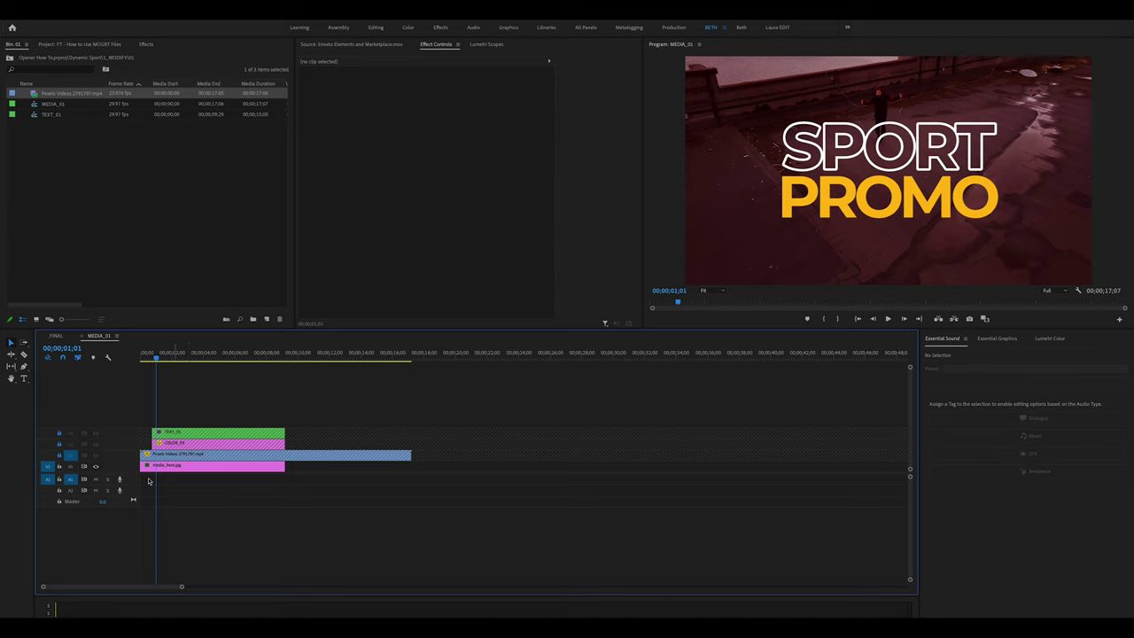
Unlock the Pexels clip's video track and trim the clip's end to match the end of media_here.jpg
left_click(65, 458)
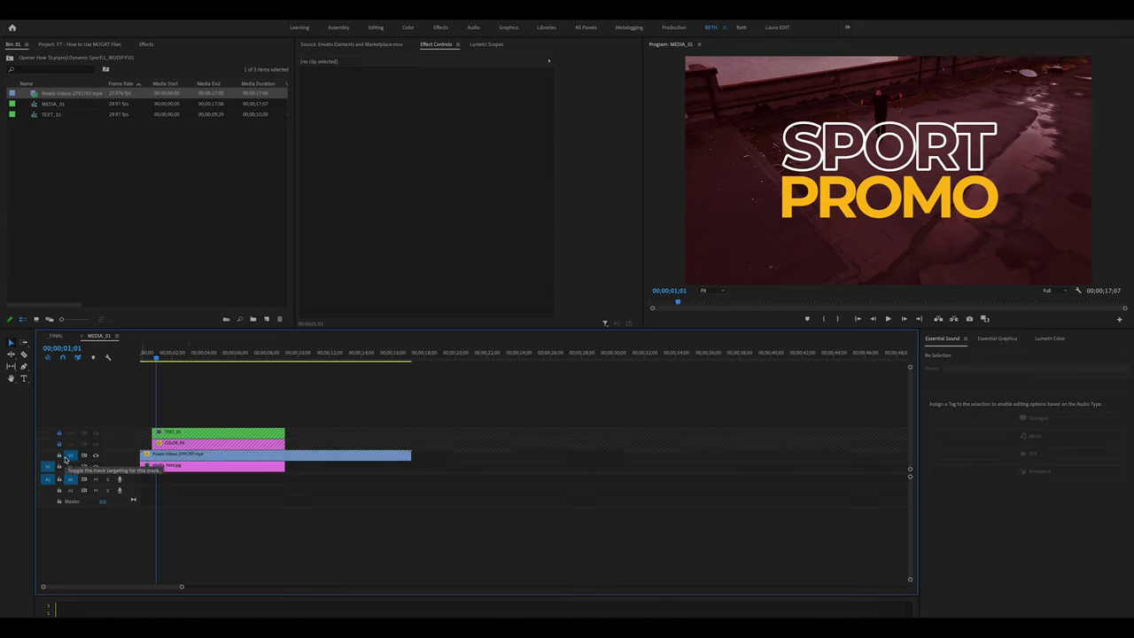
left_click_drag(405, 457, 285, 458)
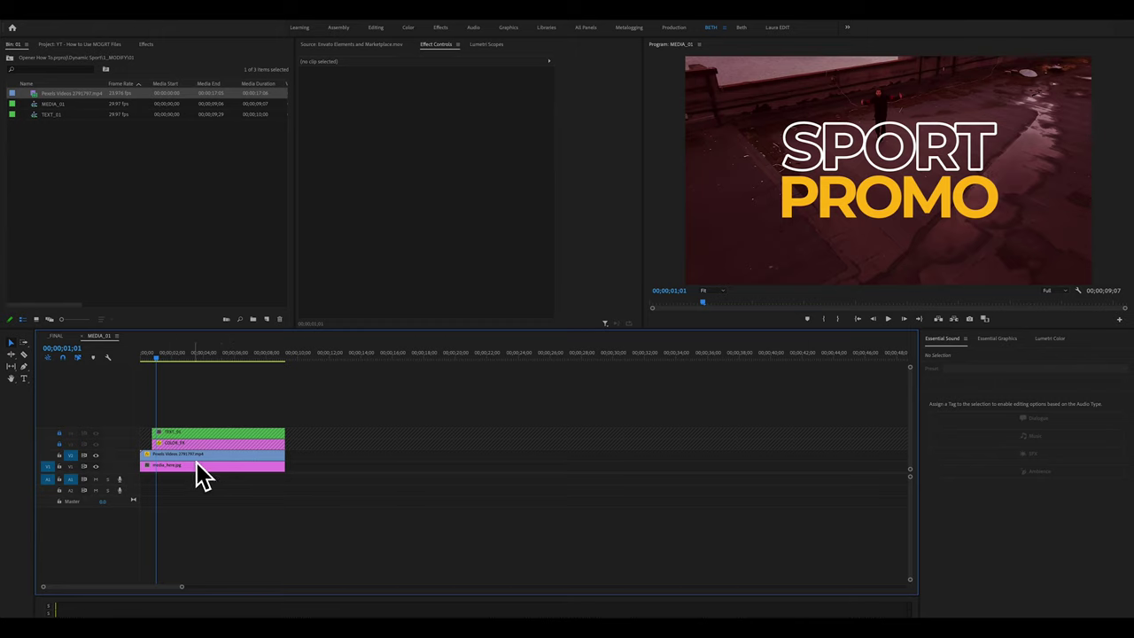
left_click(56, 310)
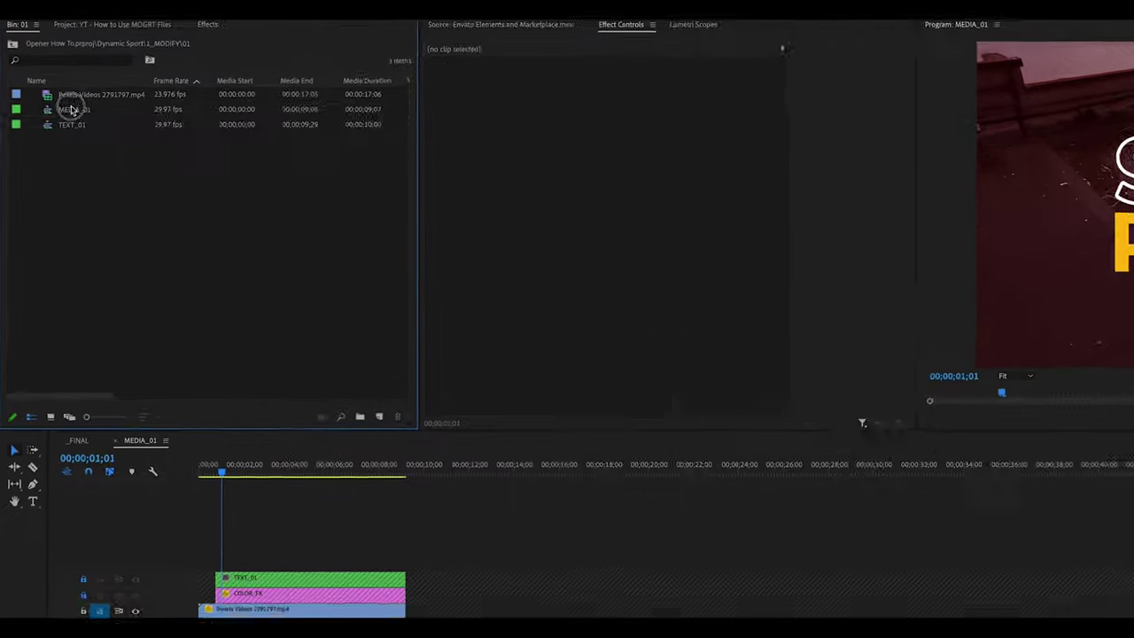
Open the TEXT_01 sequence from bin 01 in the timeline
left_click(79, 105)
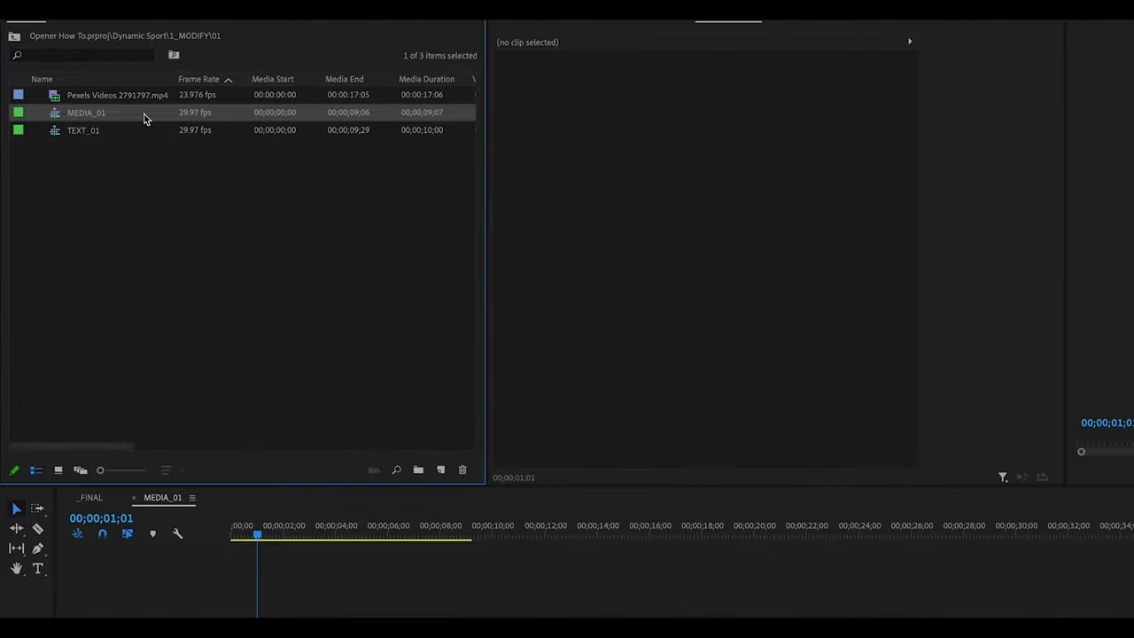
left_click(78, 134)
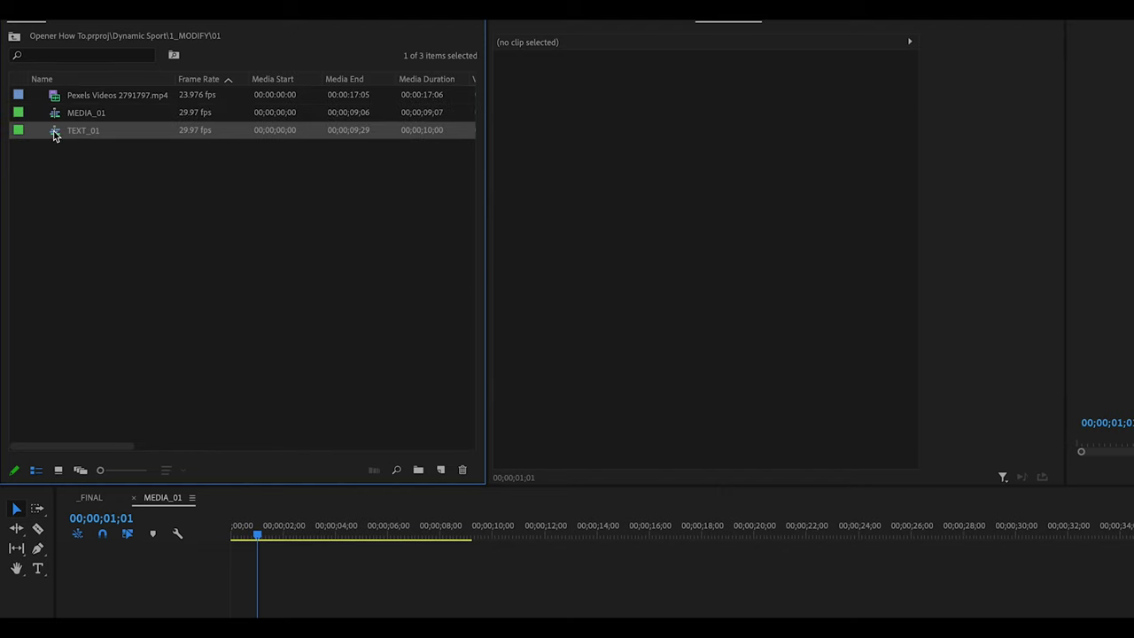
double_click(53, 133)
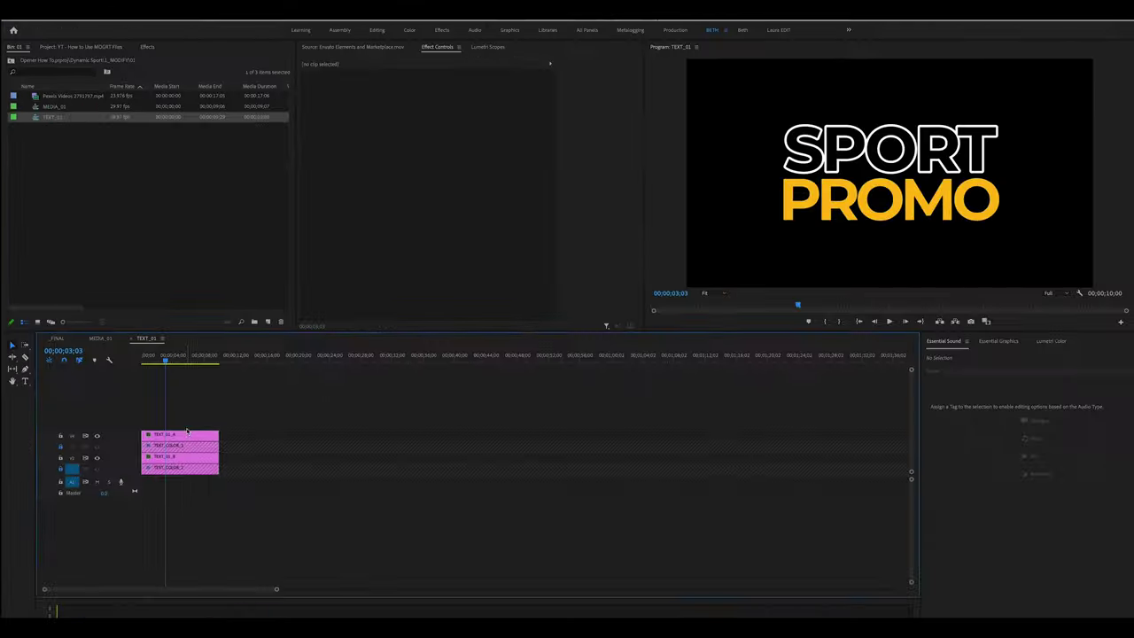
Open the TEXT_01_A title, replace the word SPORT with "my" and close the title editor
left_click(181, 434)
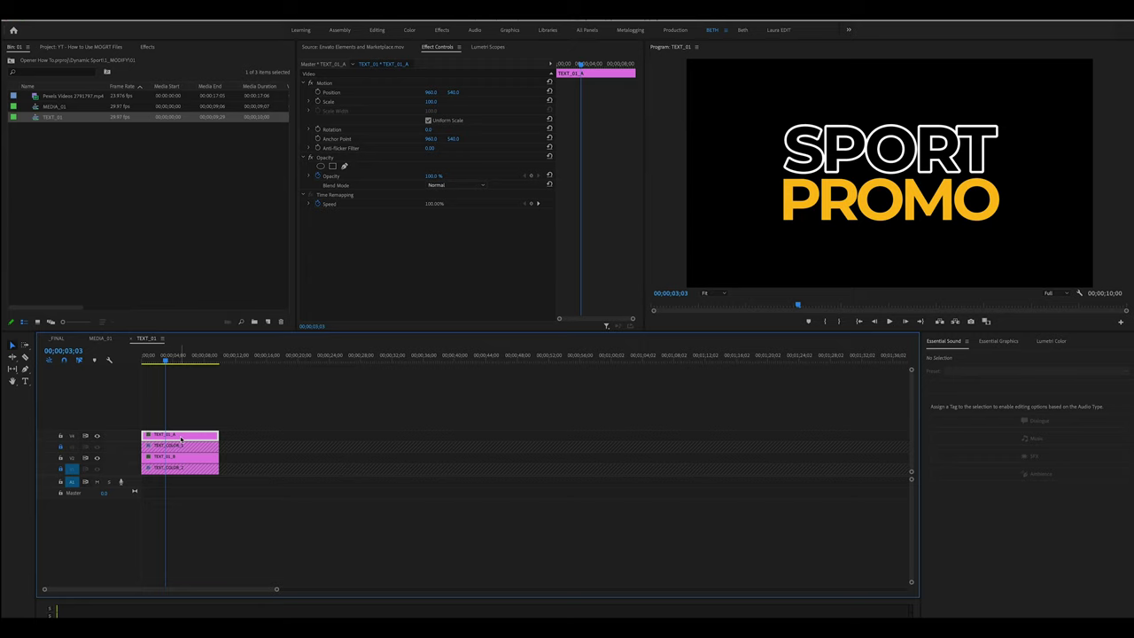
double_click(180, 436)
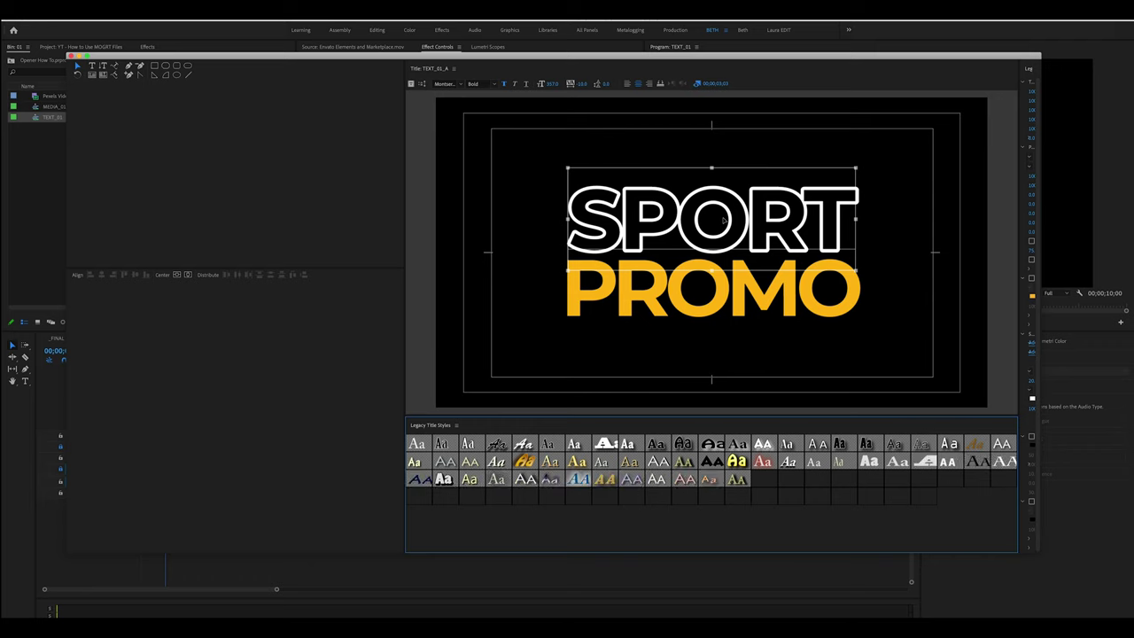
double_click(723, 218)
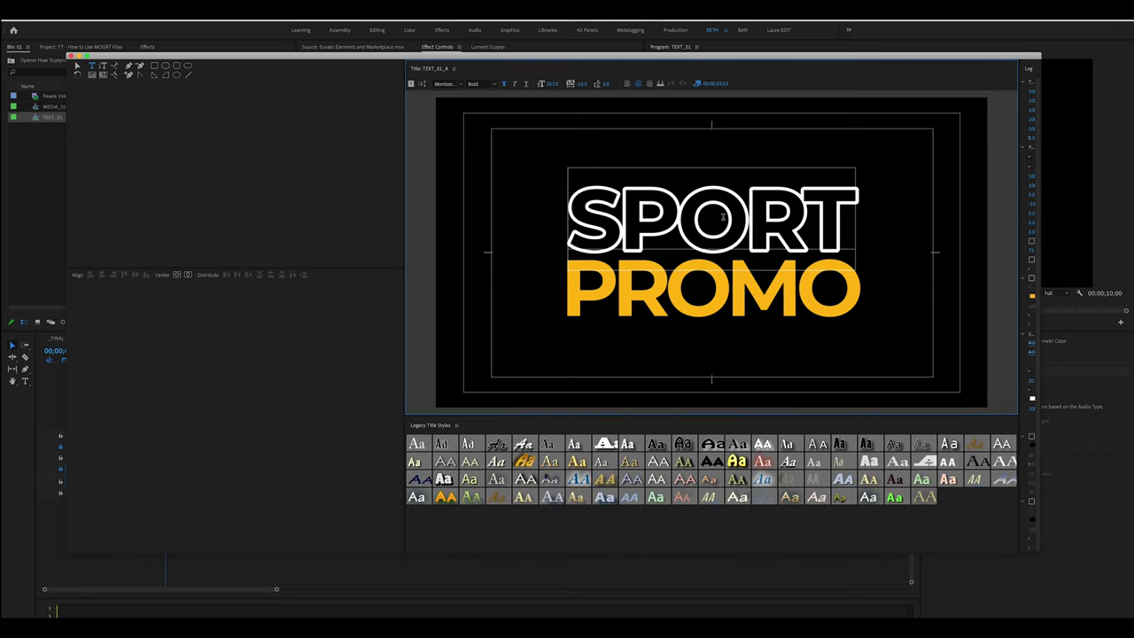
key("ctrl+a")
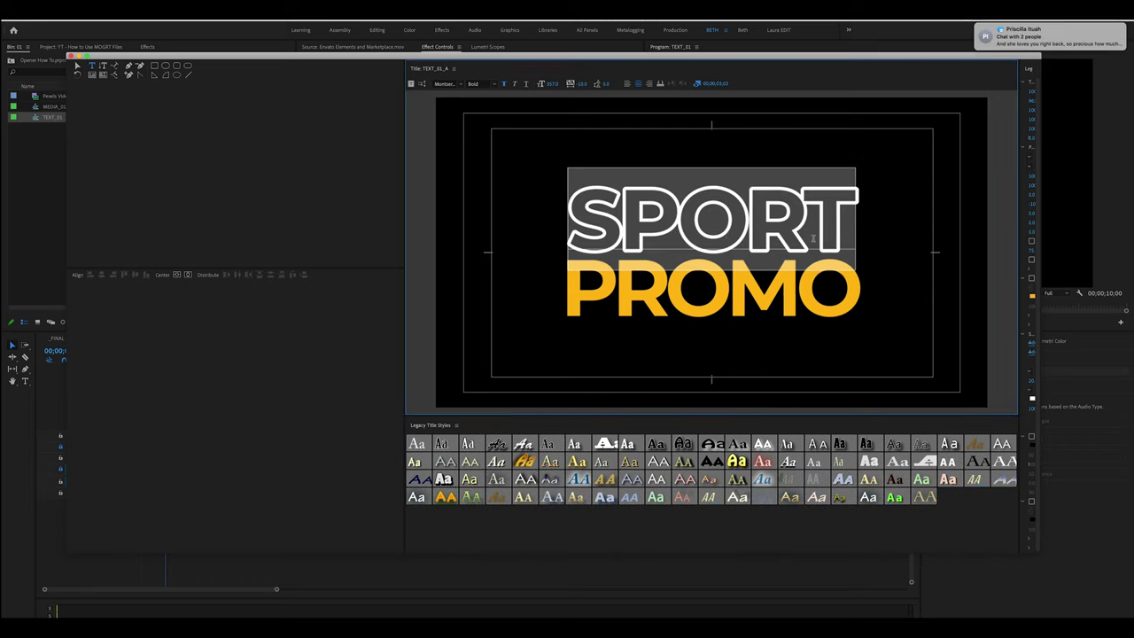
type("play")
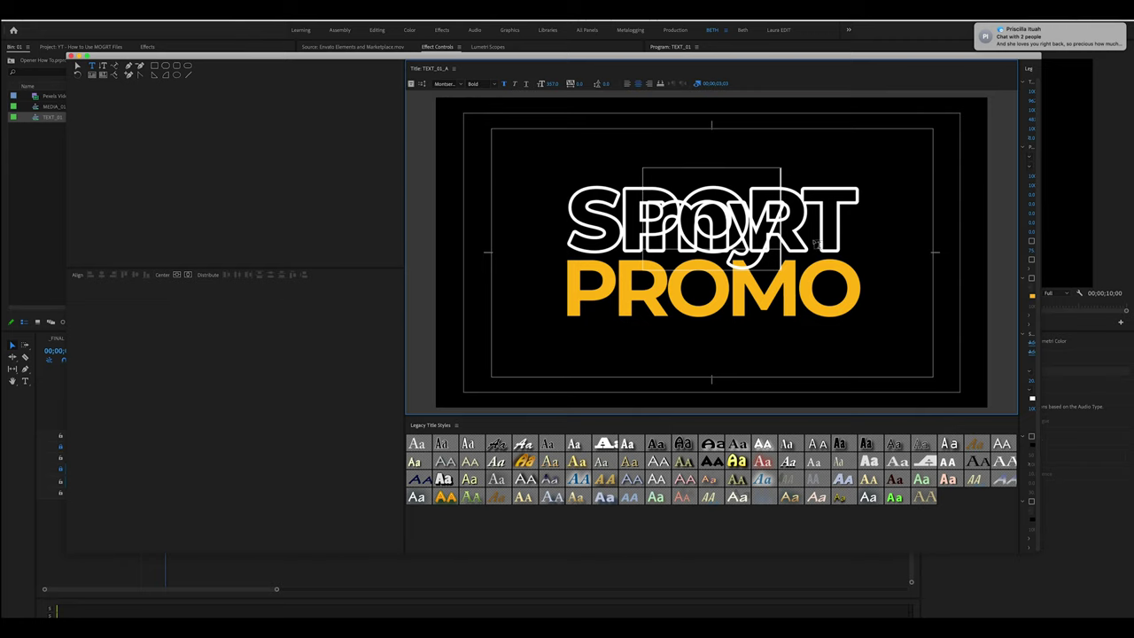
left_click(78, 67)
left_click(546, 302)
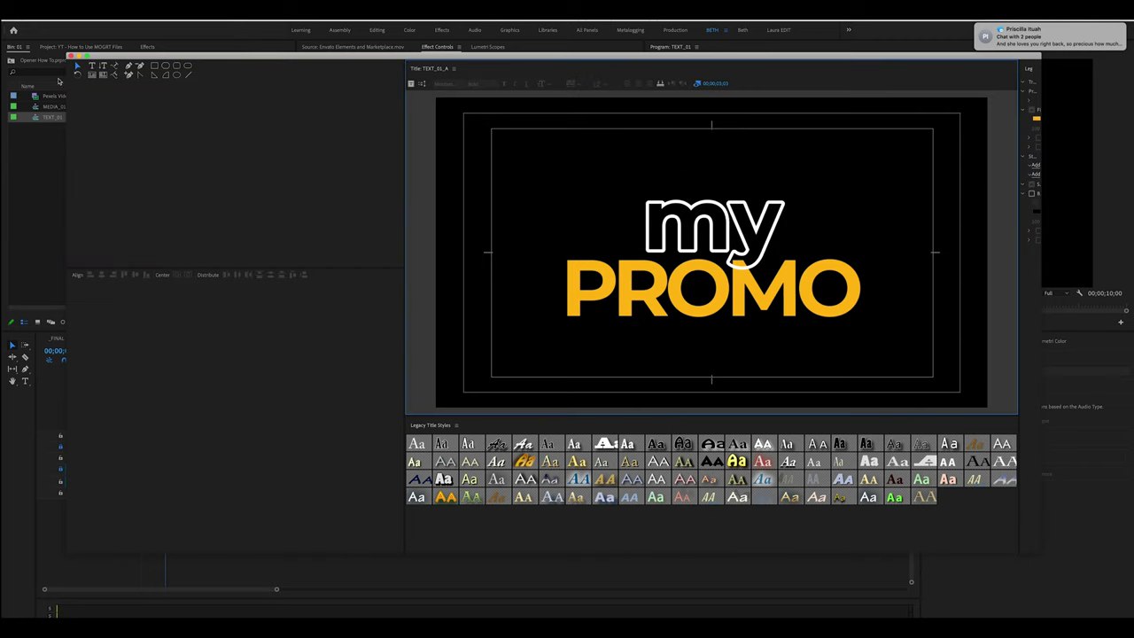
key("super+w")
Open the TEXT_01_B title, replace the word PROMO with "channel" and close the title editor
left_click(185, 460)
double_click(180, 461)
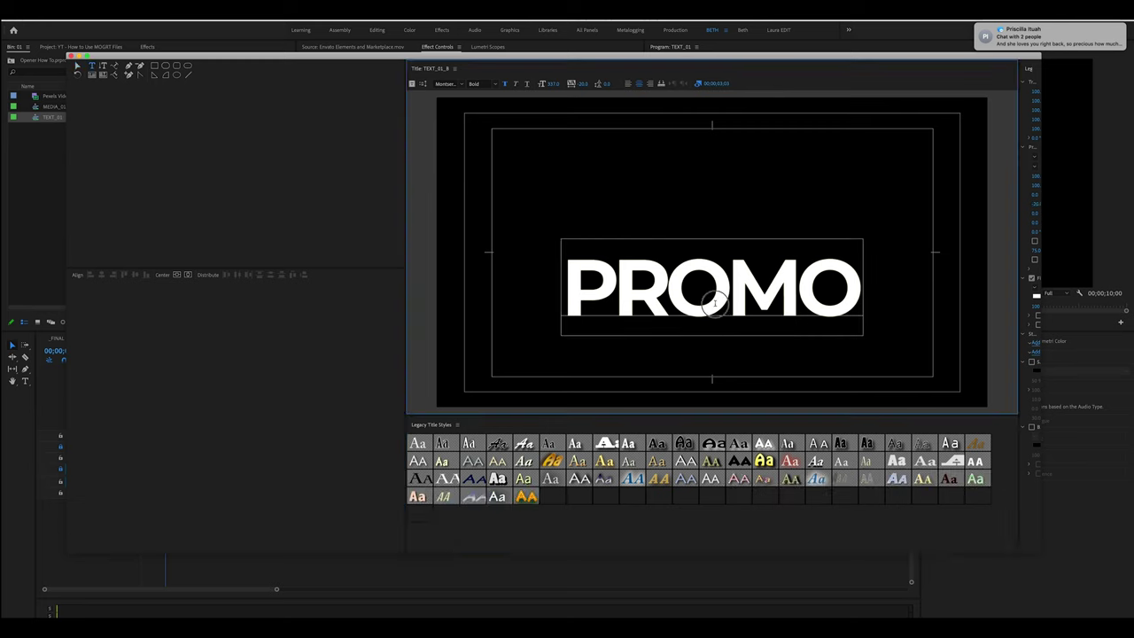
left_click_drag(851, 298, 539, 296)
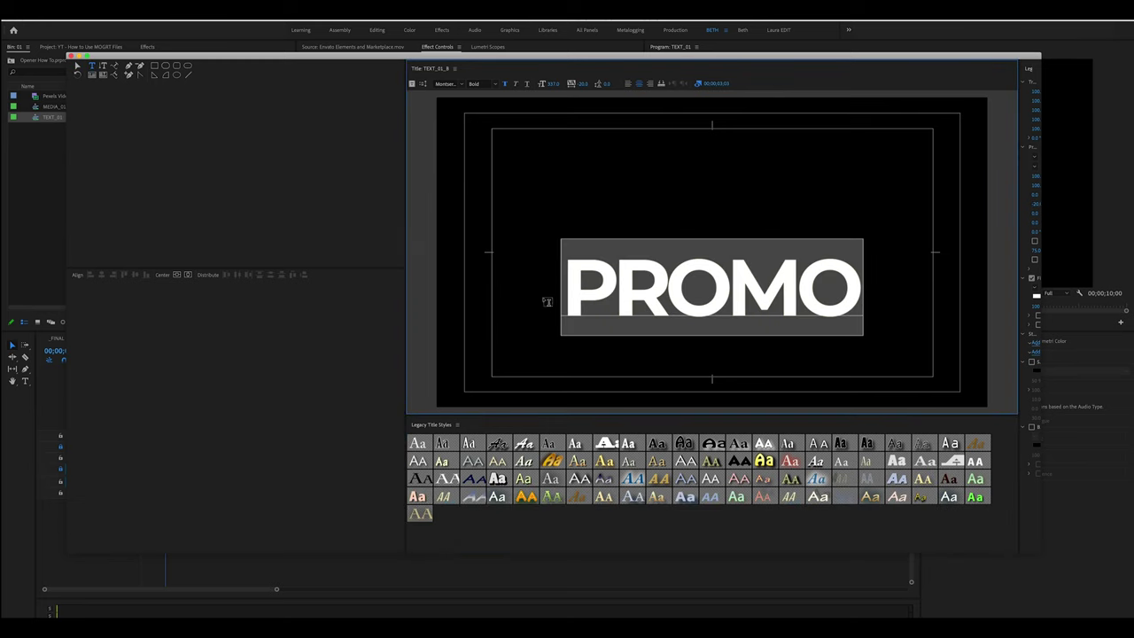
type("Channel")
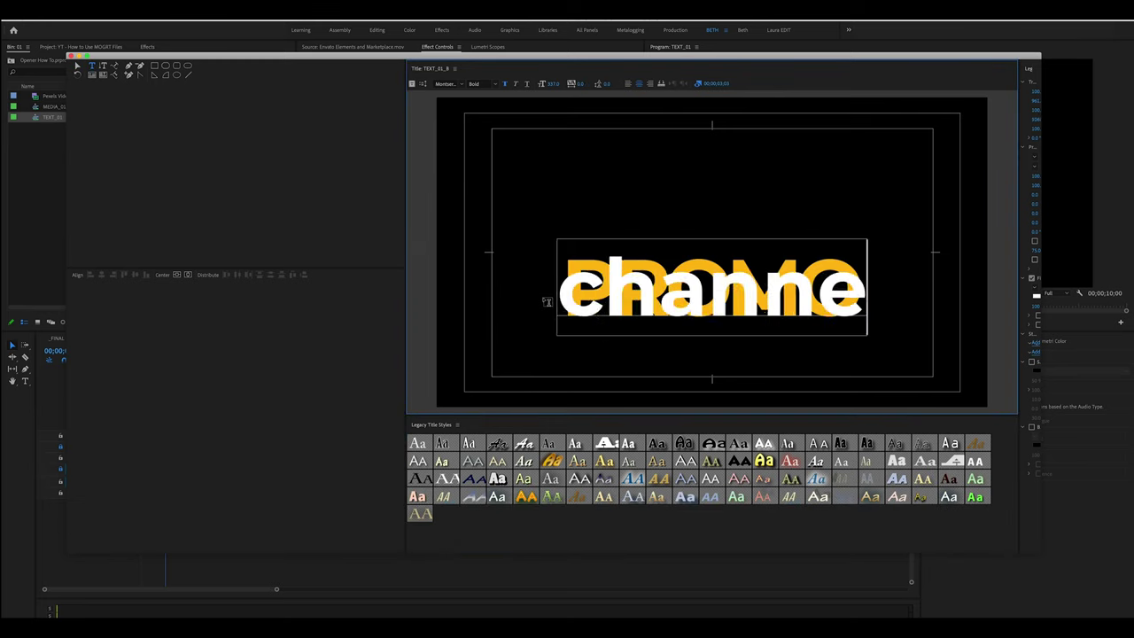
left_click(207, 115)
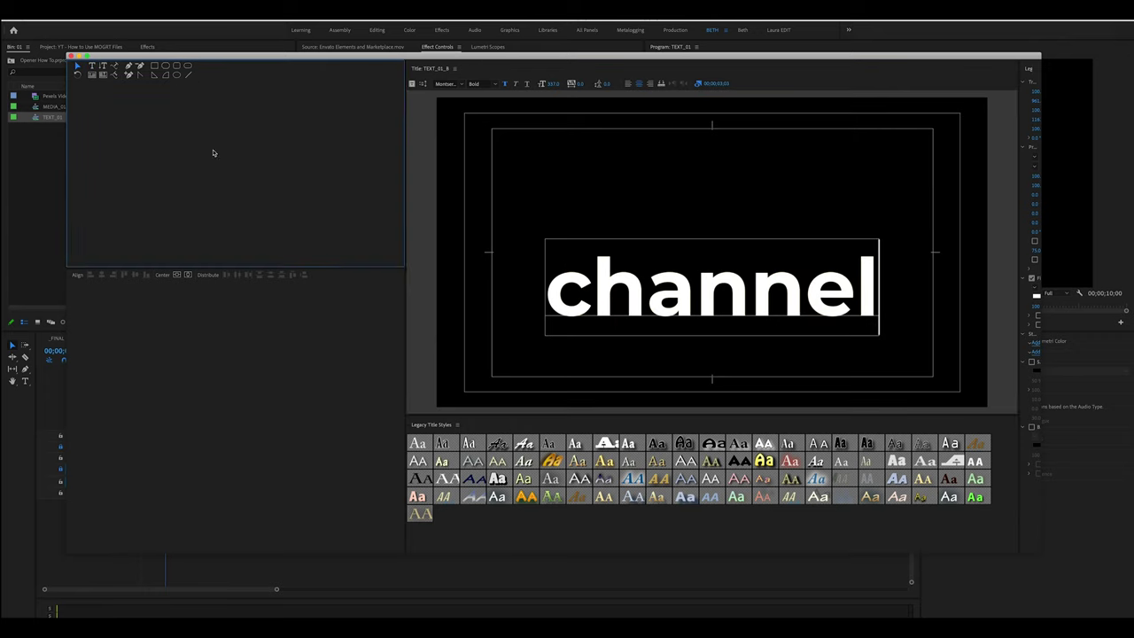
left_click(72, 57)
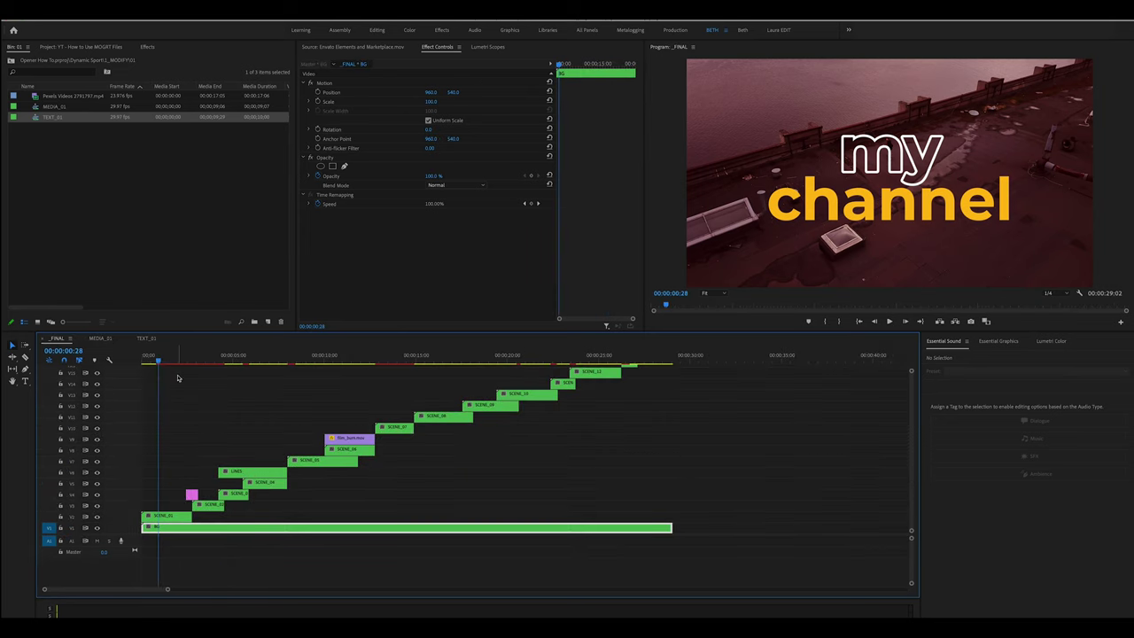
Mark the opening 00:00:03:19 of the _FINAL sequence as the in-to-out range, and render and play that range
key("Home")
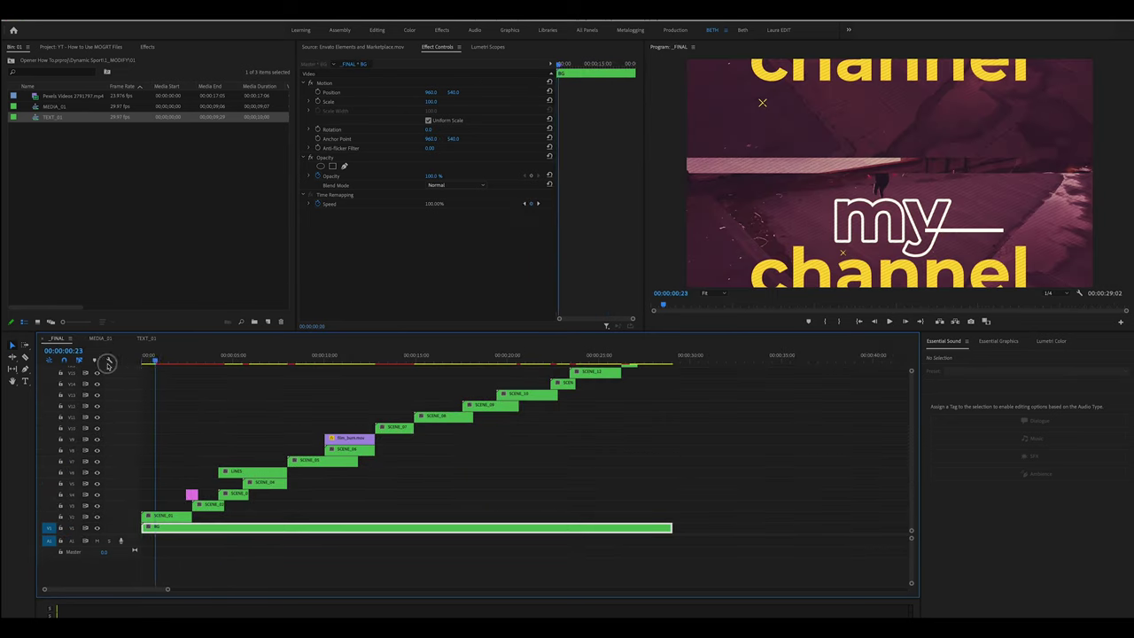
key("ctrl+z")
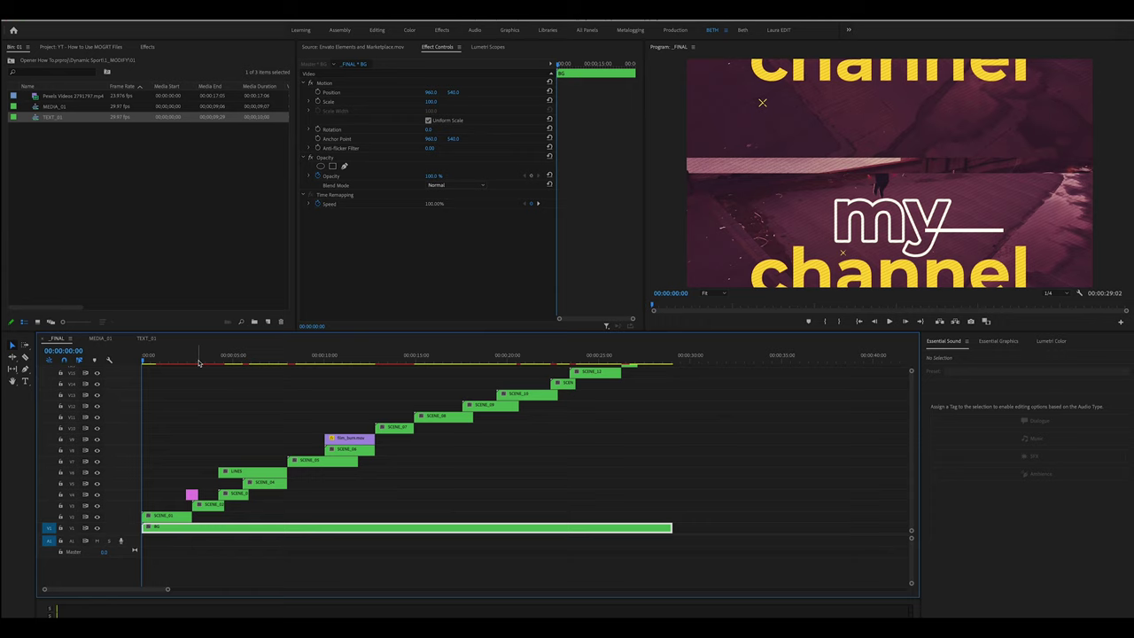
left_click(199, 361)
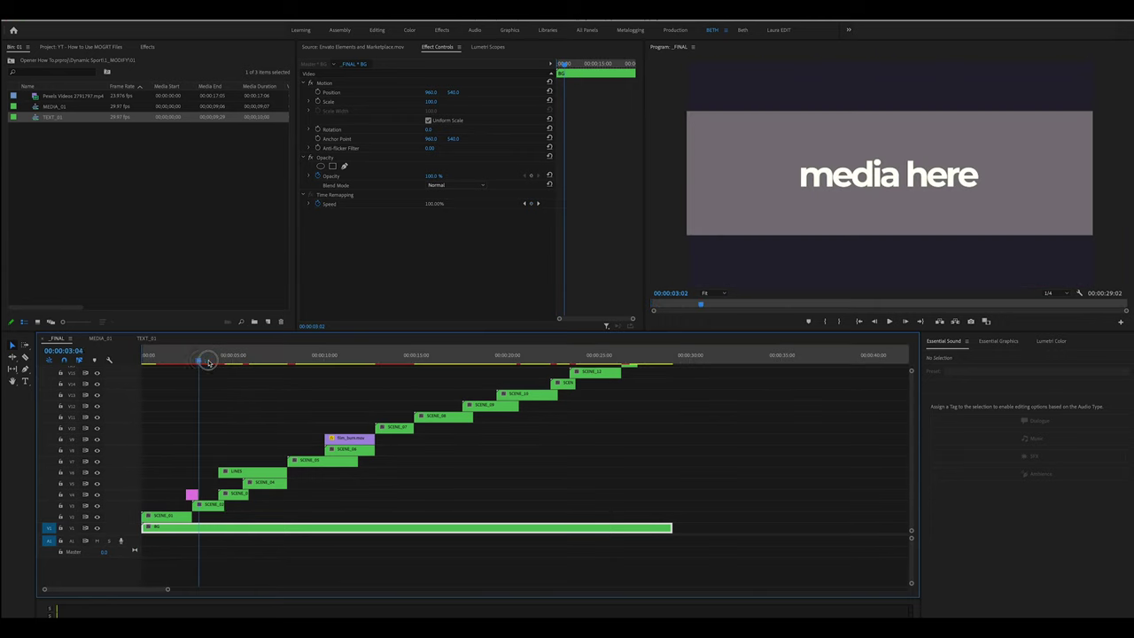
left_click(208, 361)
left_click_drag(209, 361, 139, 359)
key("Return")
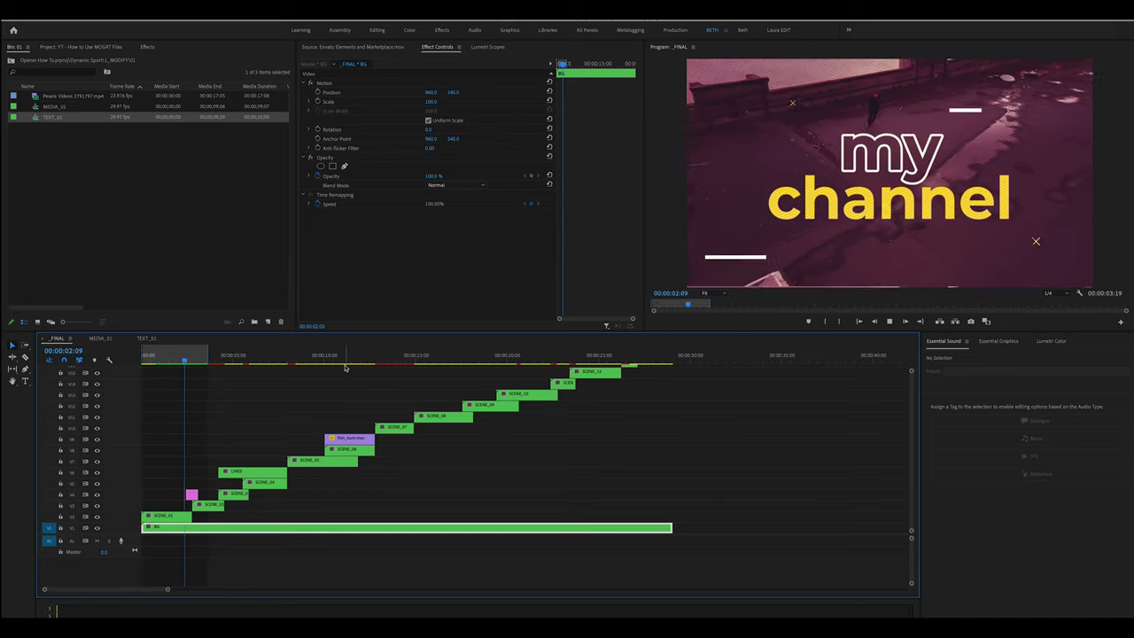
key("space")
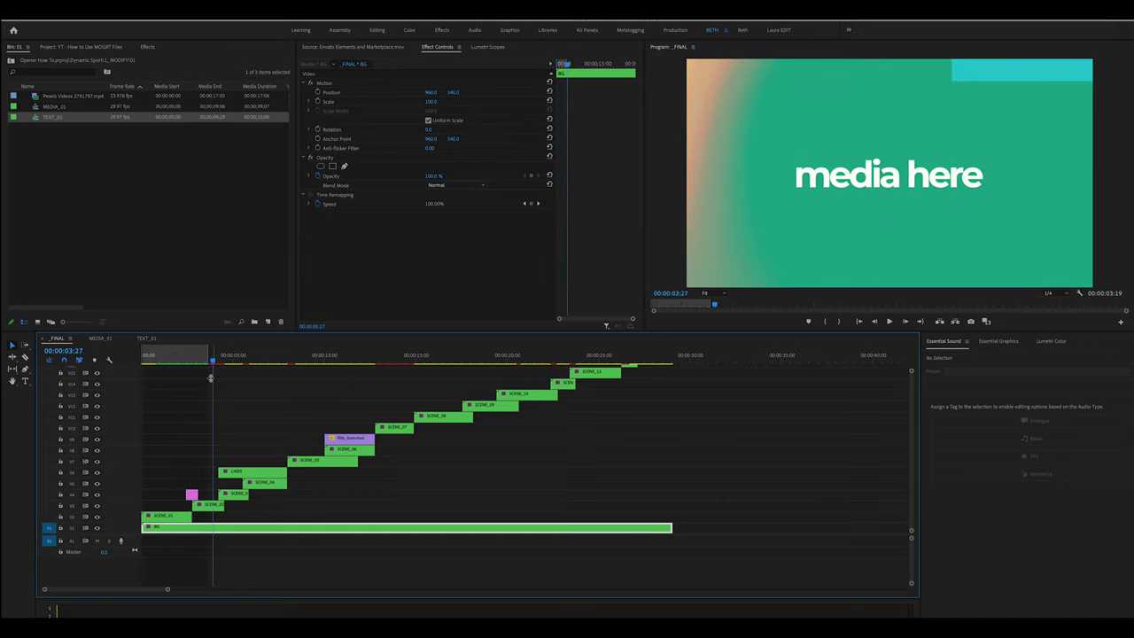
Select SCENE_02 in the _FINAL sequence and go up from bin 01 to the 1_MODIFY bin
left_click(211, 505)
left_click(101, 162)
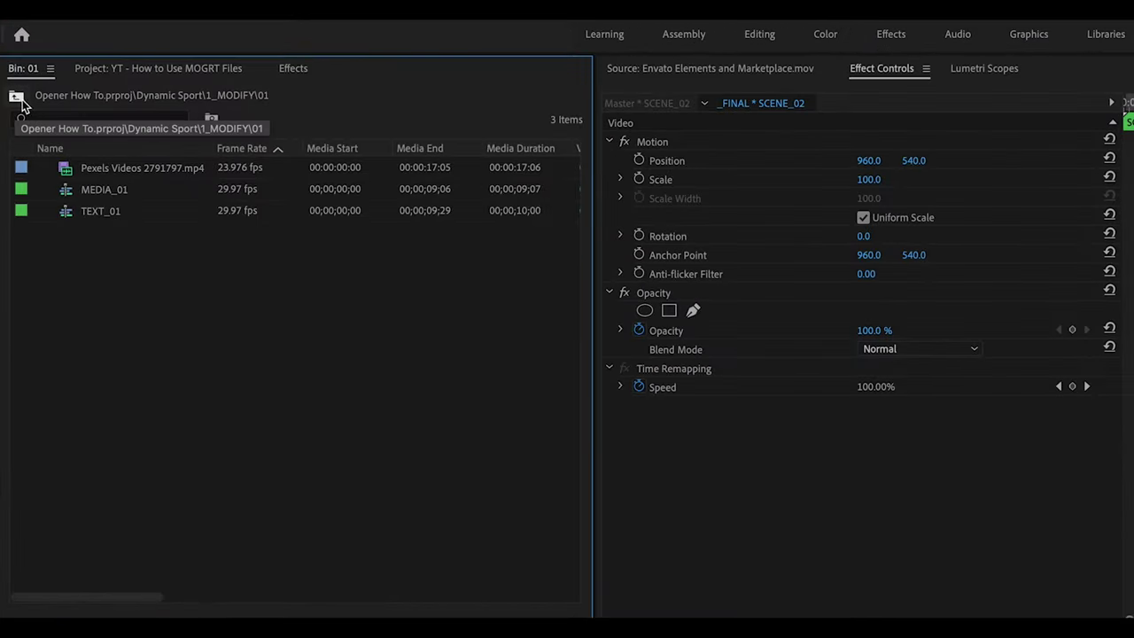
left_click(21, 103)
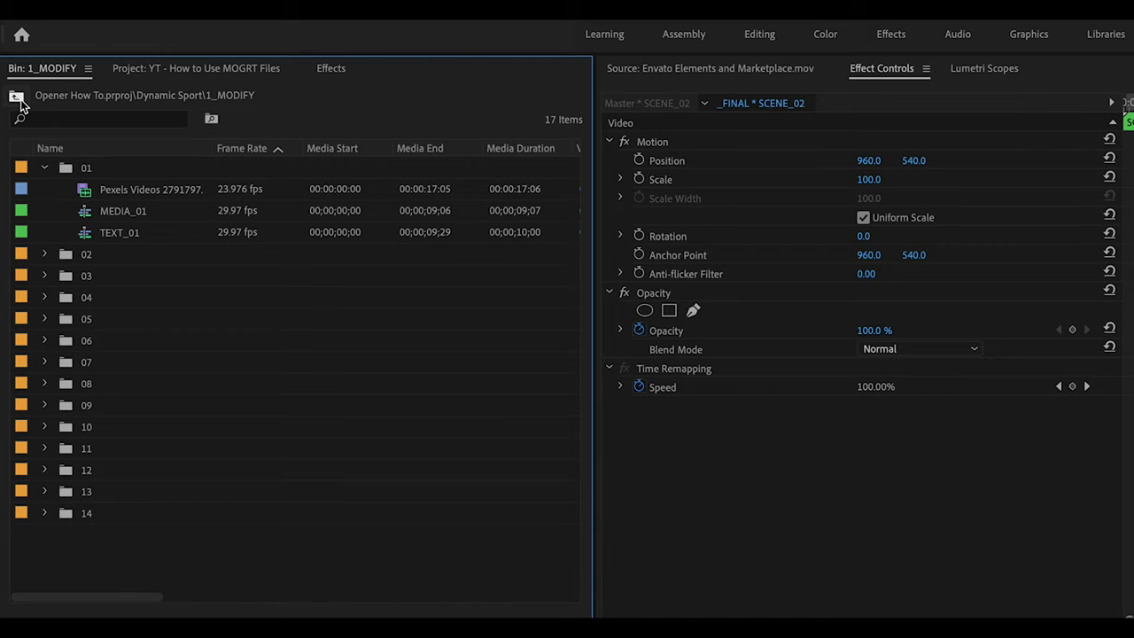
Open bin 02 inside 1_MODIFY, open its MEDIA_02 sequence and select the media_here.jpg placeholder
left_click(44, 167)
left_click(103, 191)
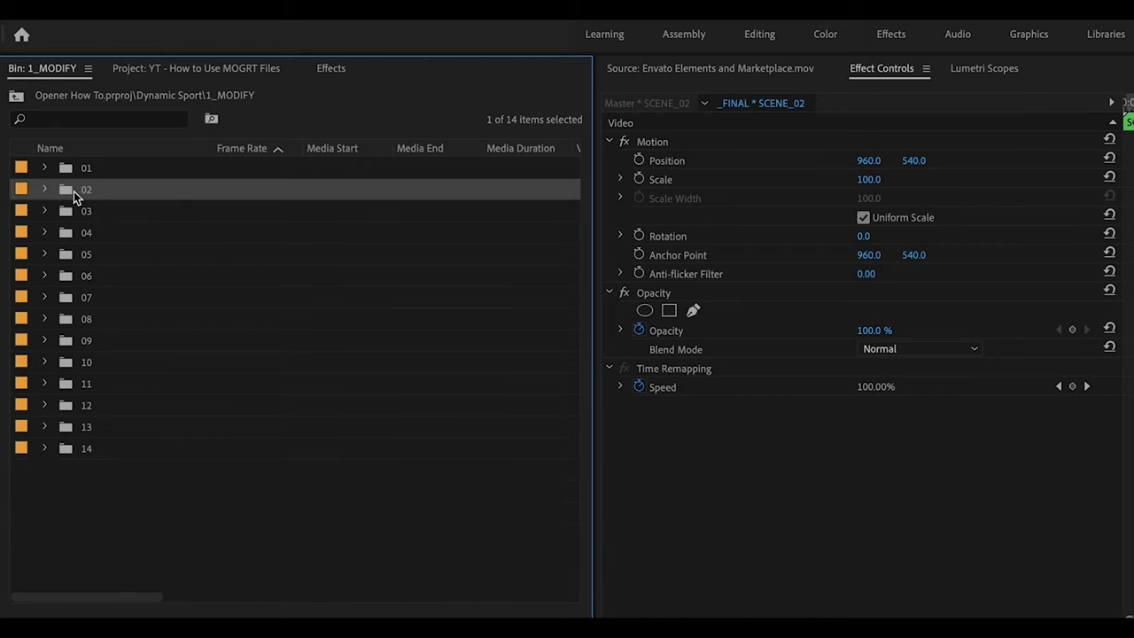
double_click(69, 191)
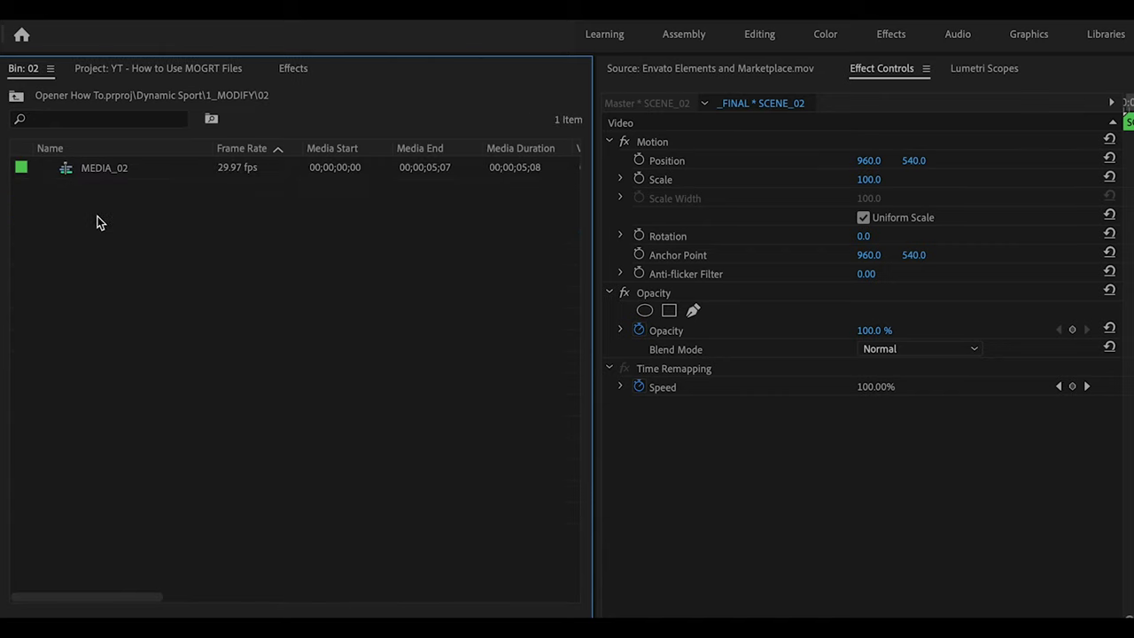
double_click(66, 173)
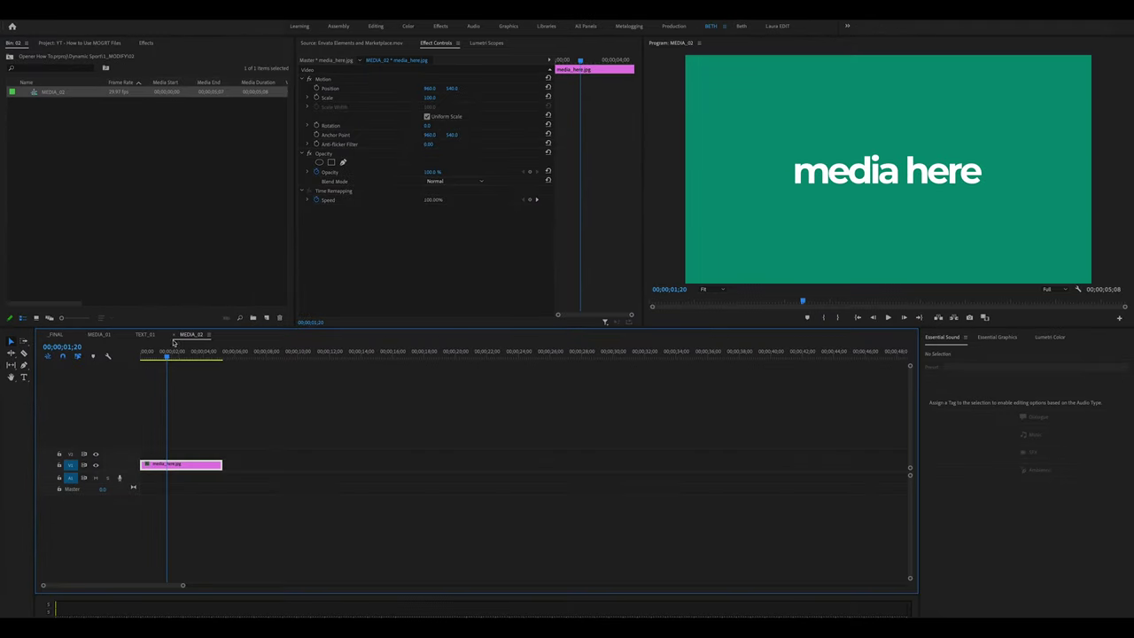
left_click(191, 427)
left_click(180, 463)
Import Pexels Videos 2795748.mp4 from the example footage folder into bin 02
right_click(53, 153)
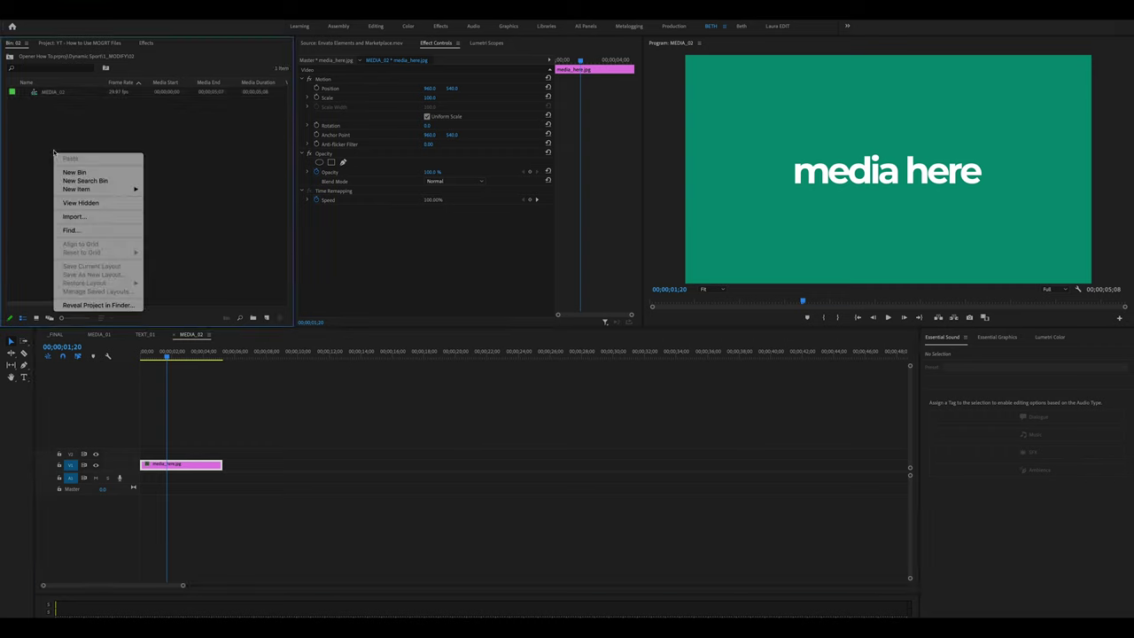
mouse_move(84, 189)
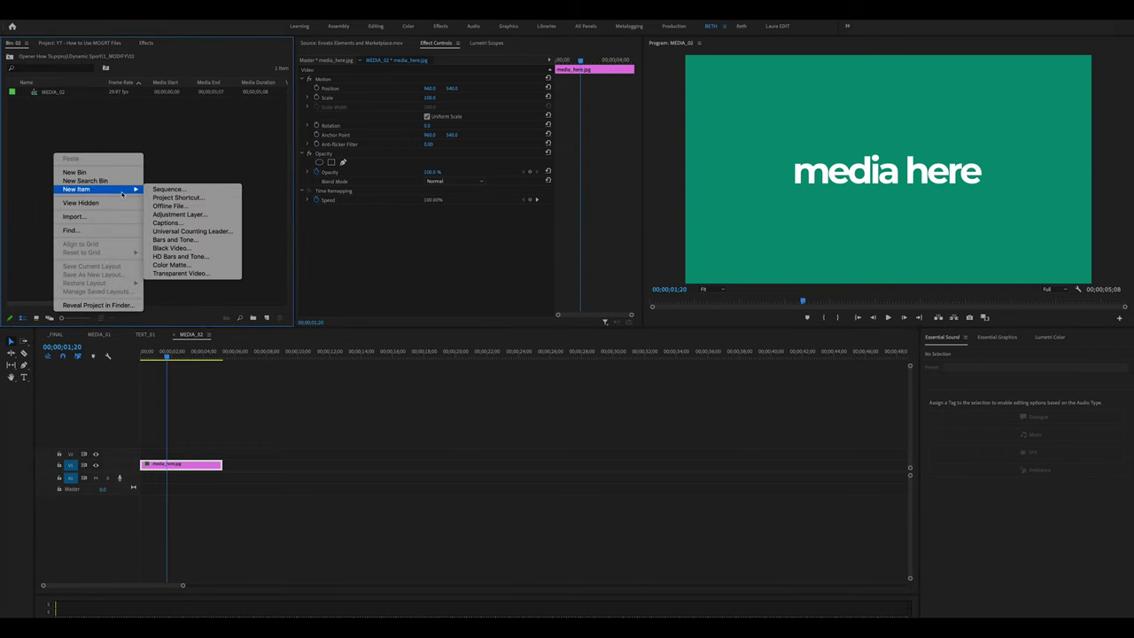
left_click(99, 216)
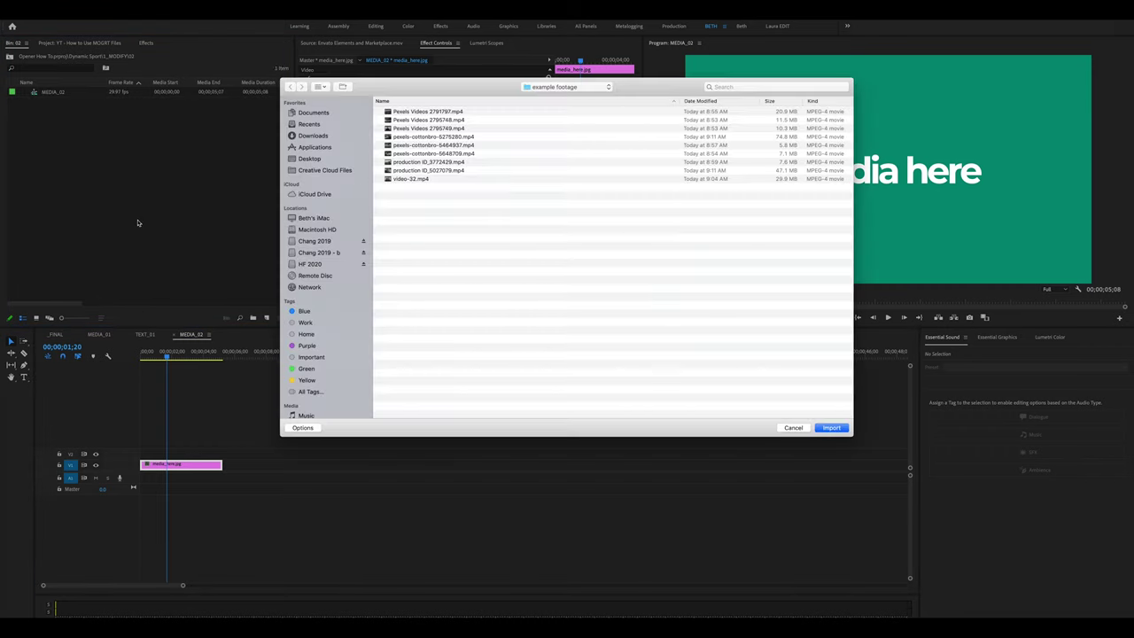
left_click(407, 120)
left_click(813, 428)
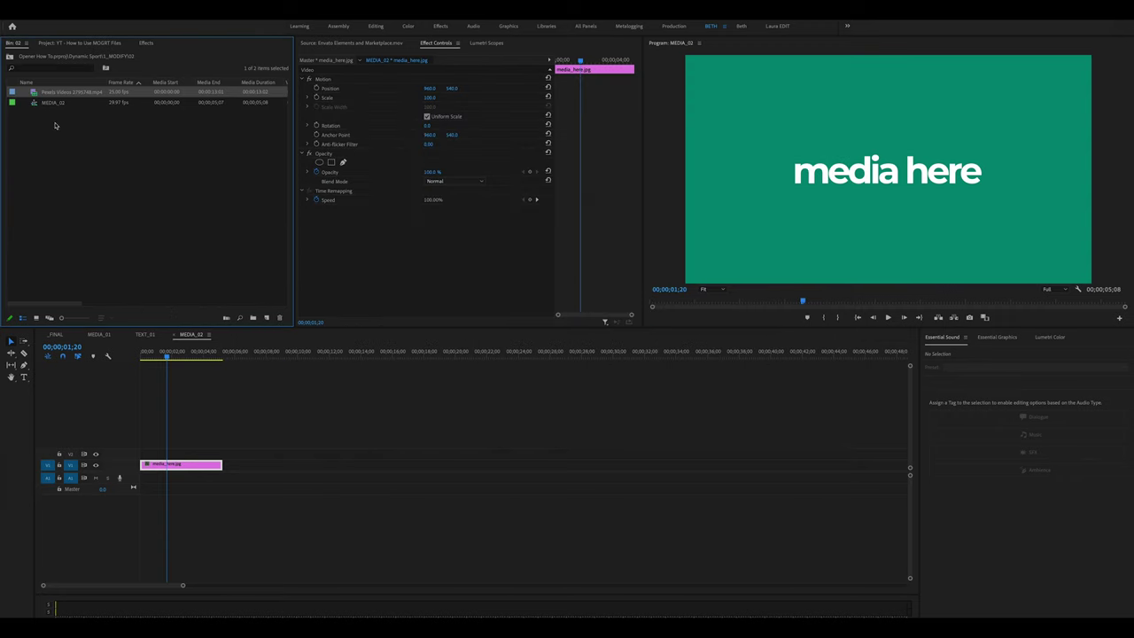
Place Pexels Videos 2795748.mp4 on the track above media_here.jpg in MEDIA_02 and trim its end to match the placeholder's length
left_click_drag(33, 94, 188, 463)
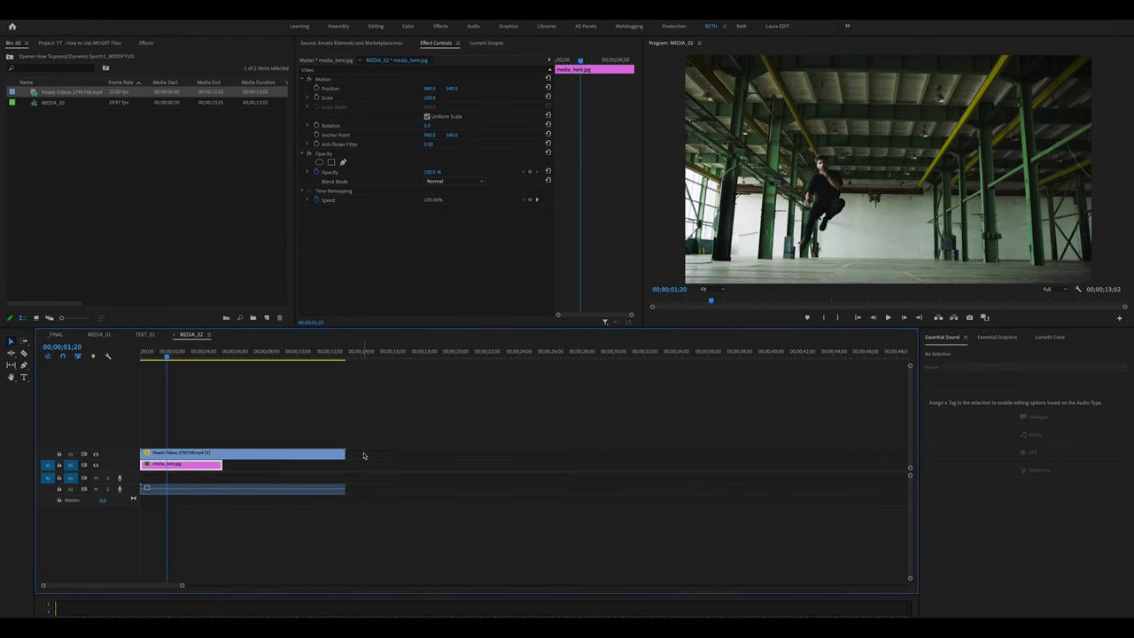
left_click_drag(345, 454, 222, 457)
left_click(137, 452)
left_click(163, 466)
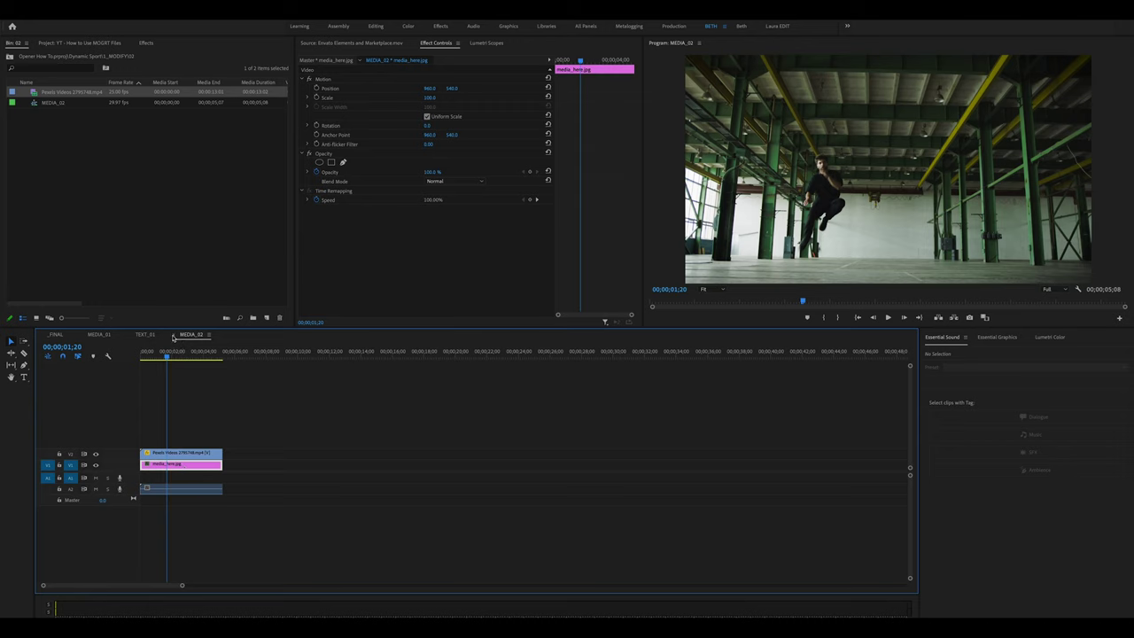
left_click(177, 404)
Return to the _FINAL sequence, move the playhead to 00;00;04;27 and select SCENE_03
left_click(55, 334)
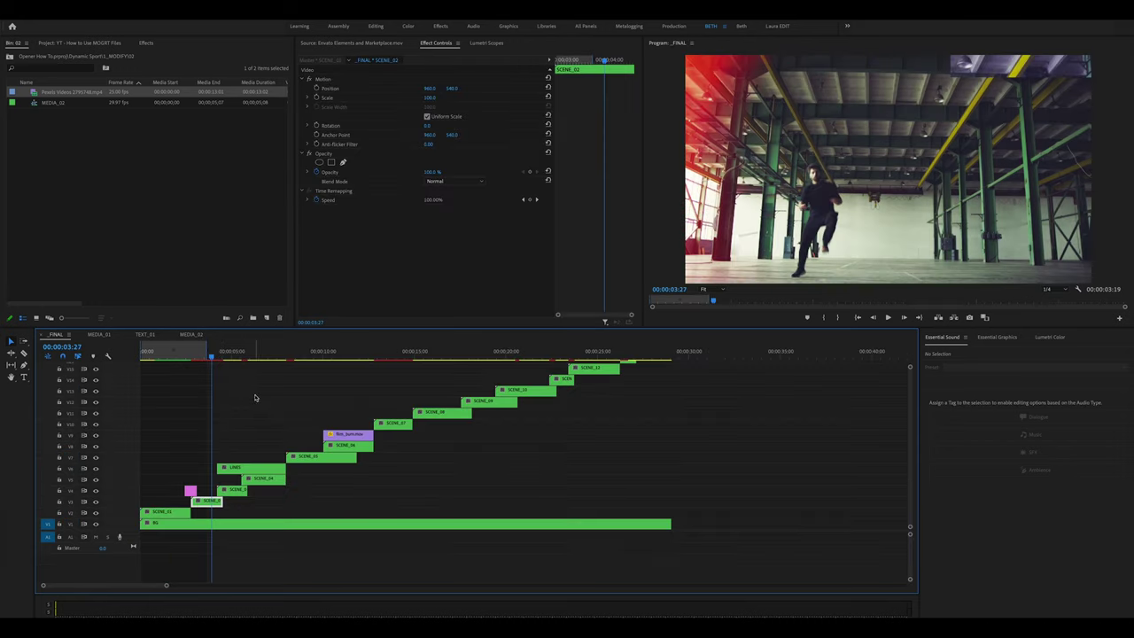
mouse_move(213, 355)
left_mouse_down()
mouse_move(224, 355)
mouse_move(203, 355)
mouse_move(229, 355)
left_mouse_up()
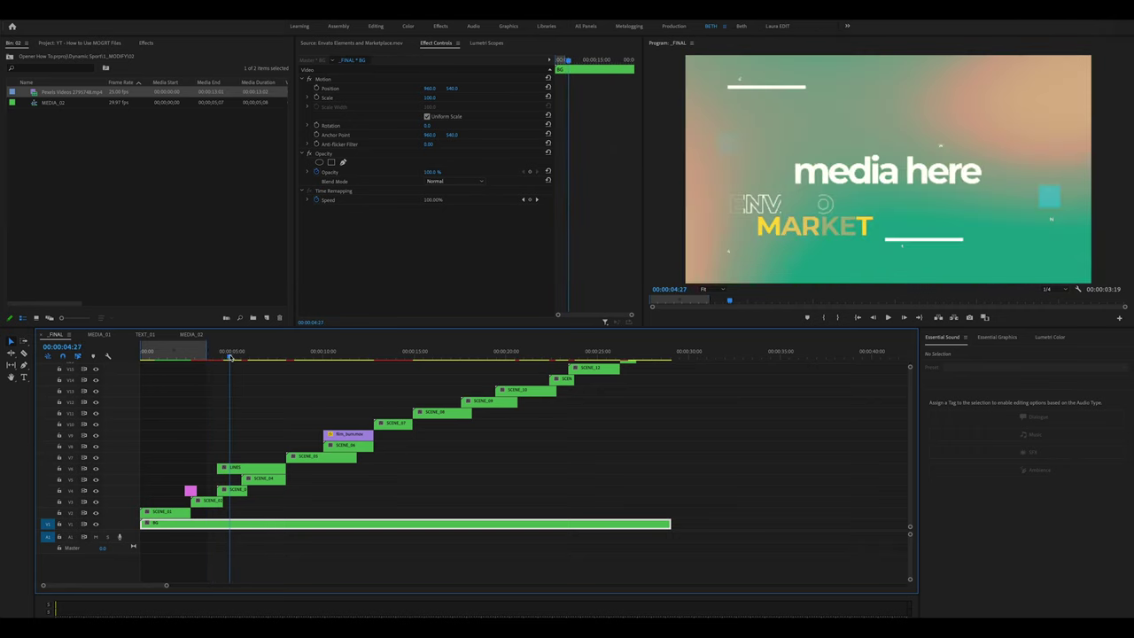
left_click(233, 490)
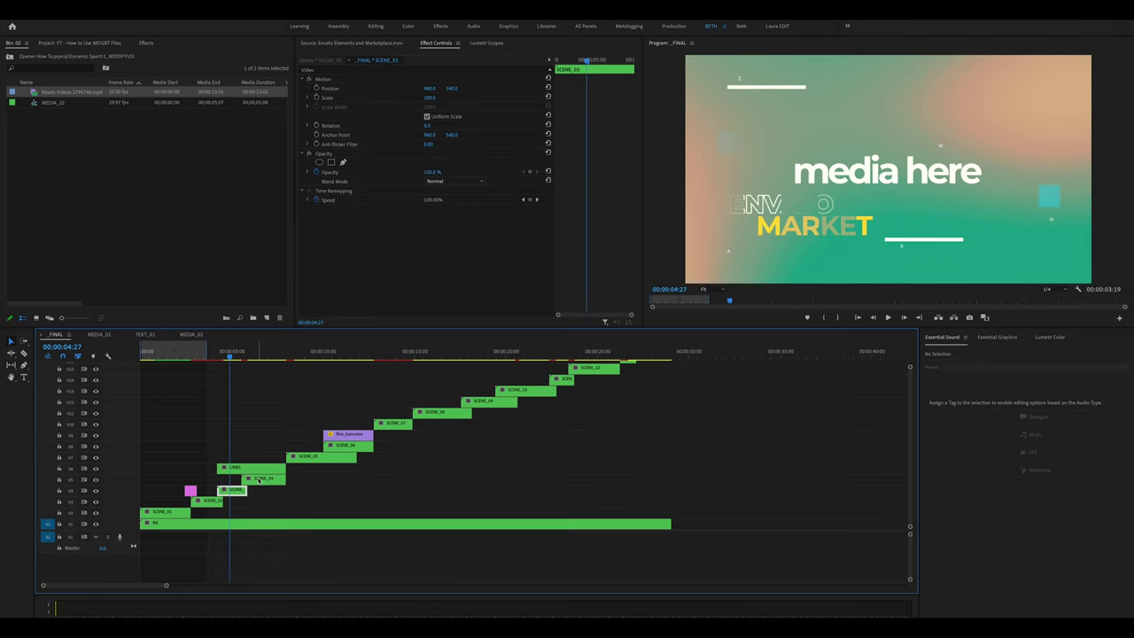
Go up to the 1_MODIFY bin, enter bin 03 and open its MEDIA_03 sequence
left_click(58, 133)
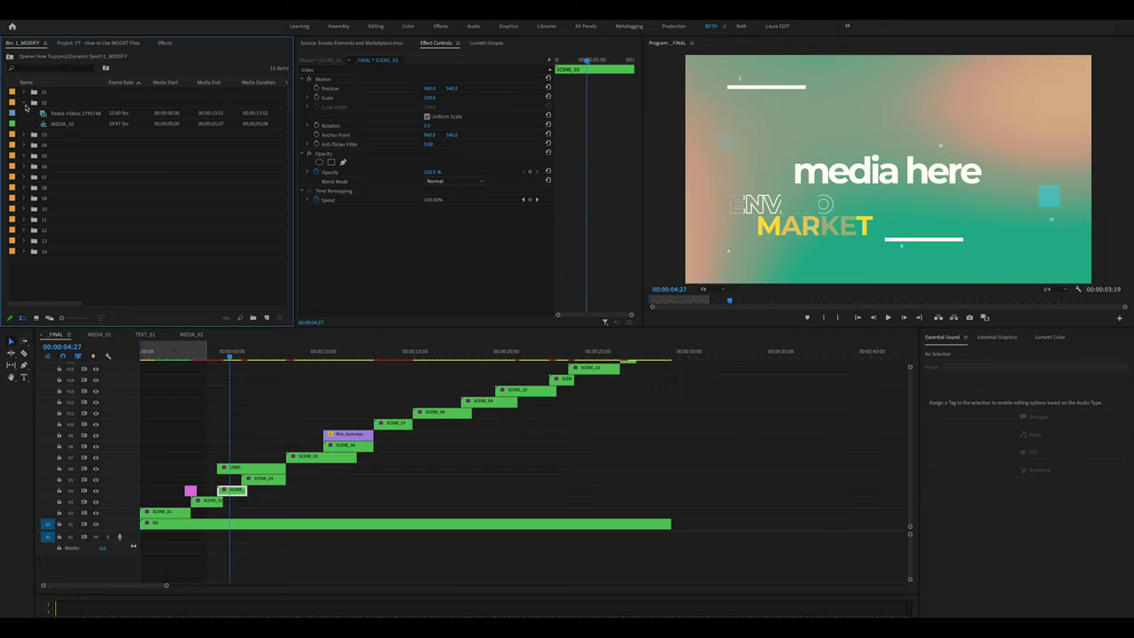
double_click(50, 134)
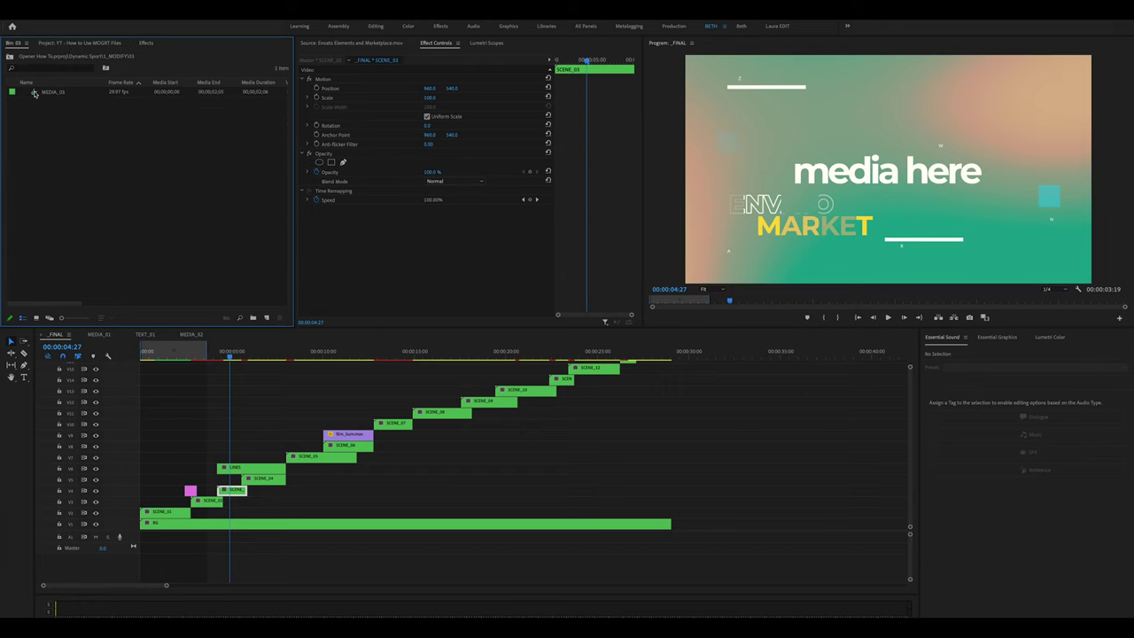
double_click(33, 93)
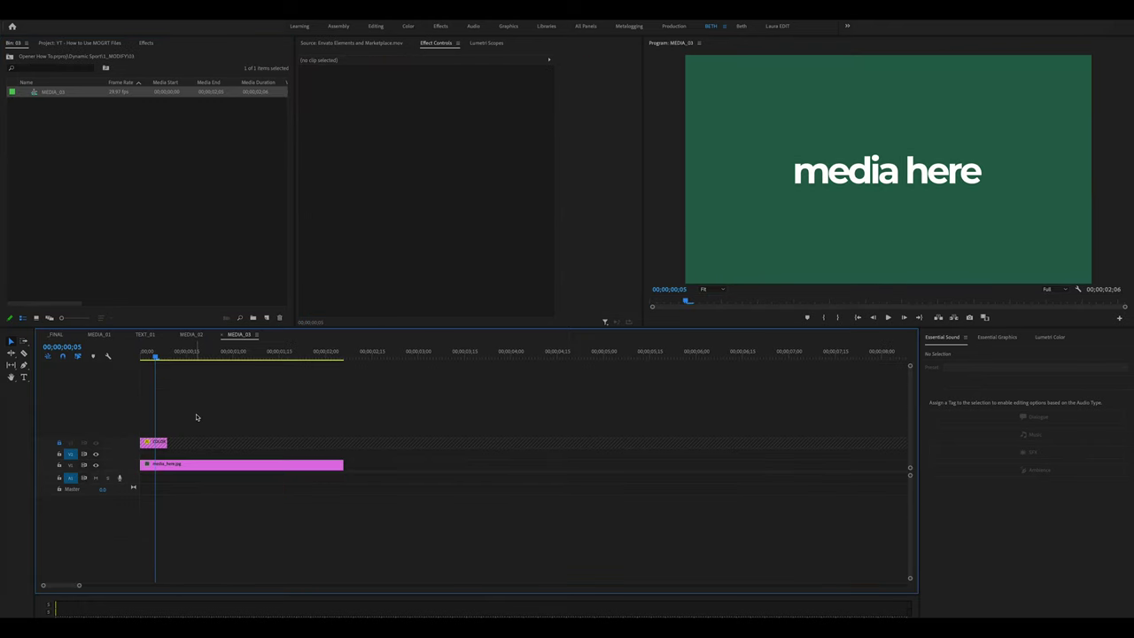
Import Pexels Videos 2795749.mp4 from the example footage folder into bin 03
right_click(73, 163)
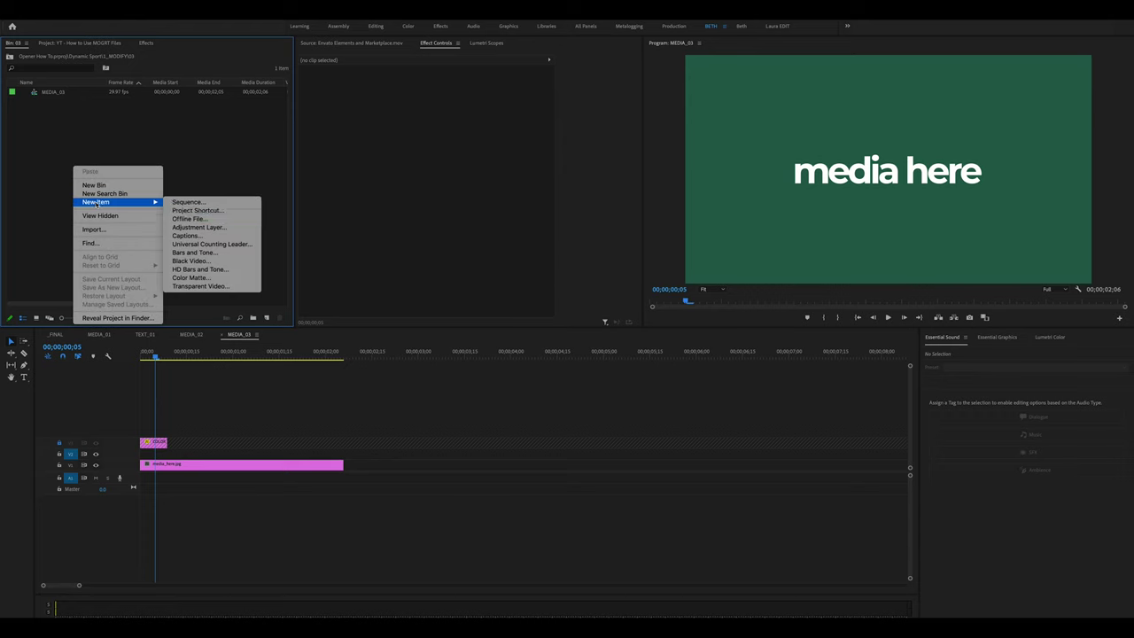
left_click(157, 229)
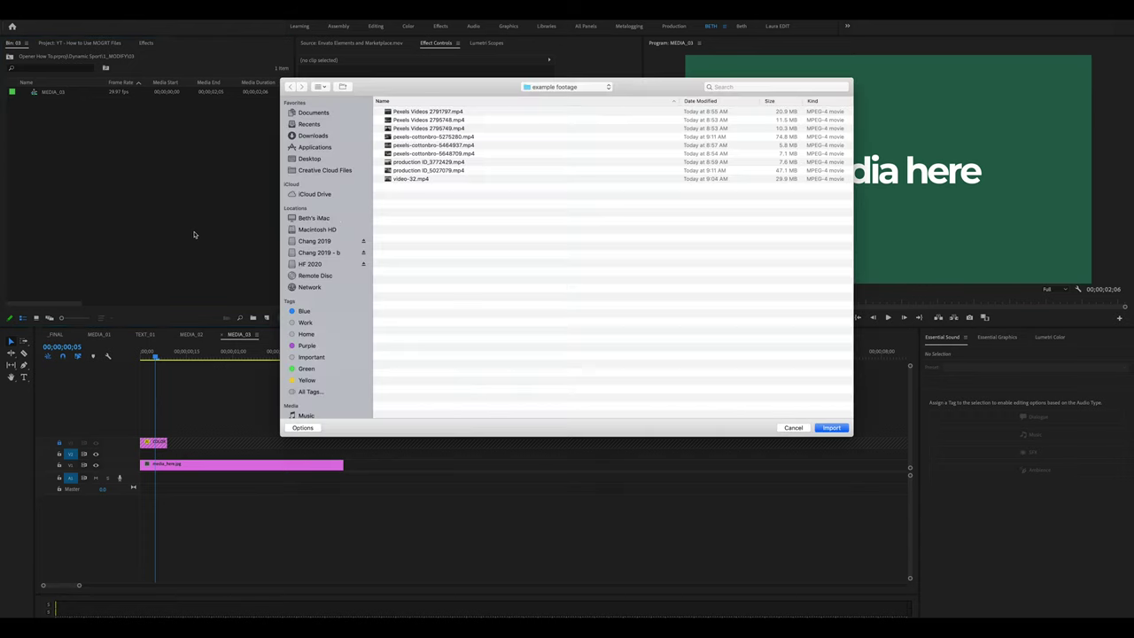
left_click(425, 128)
left_click(830, 428)
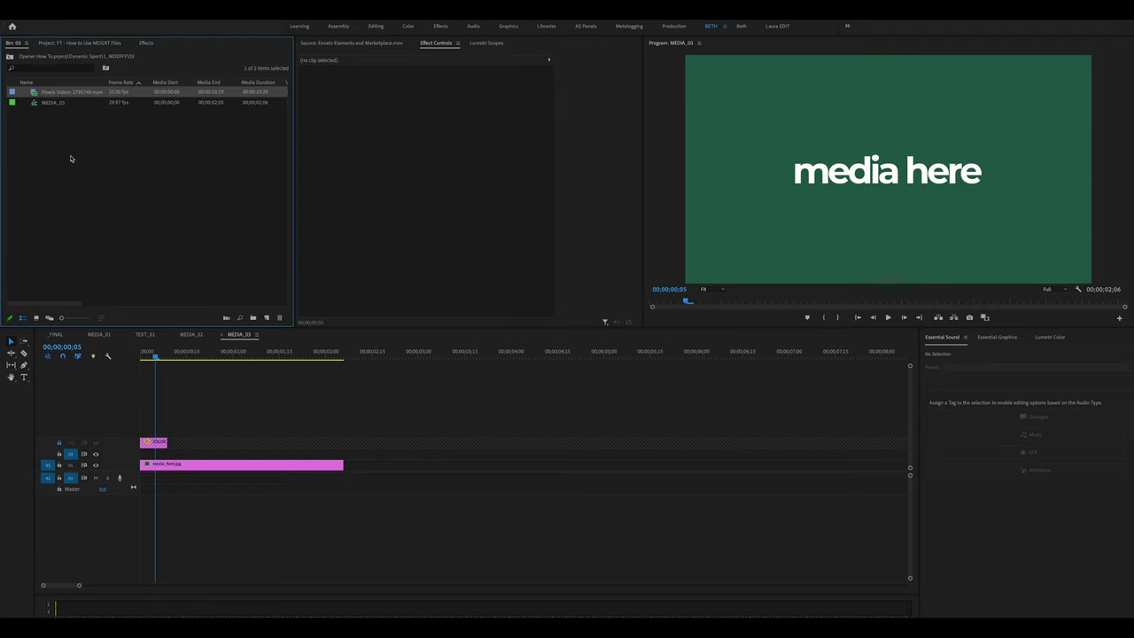
Place Pexels Videos 2795749.mp4 above media_here.jpg in MEDIA_03, cut it at 00;00;02;06, delete the remainder and scrub back to the start
left_click_drag(33, 94, 140, 455)
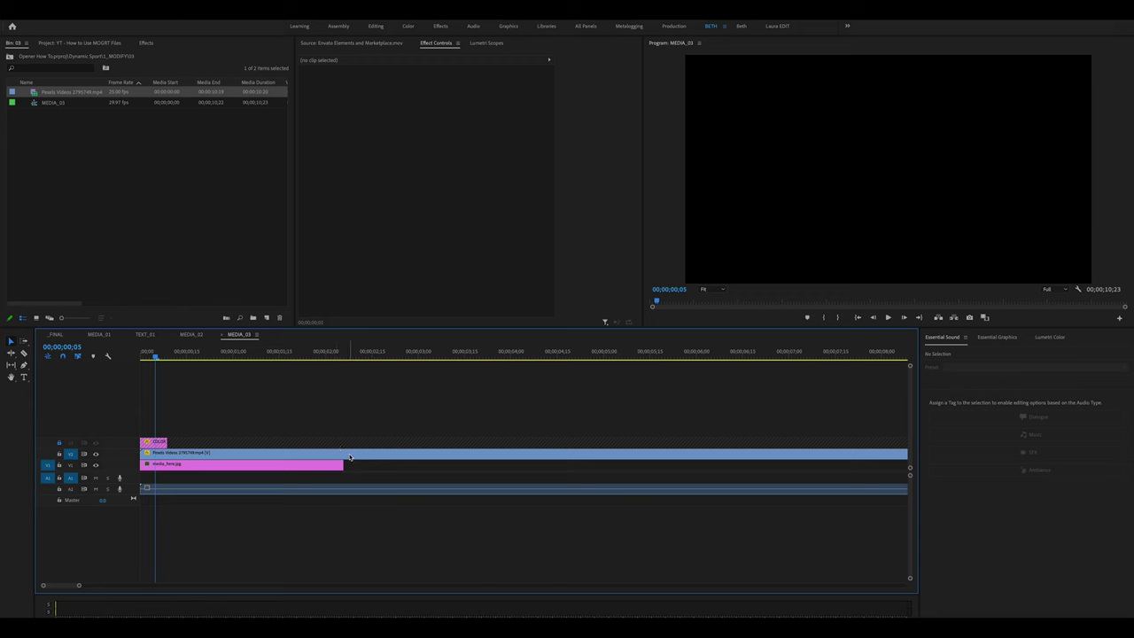
left_click(346, 354)
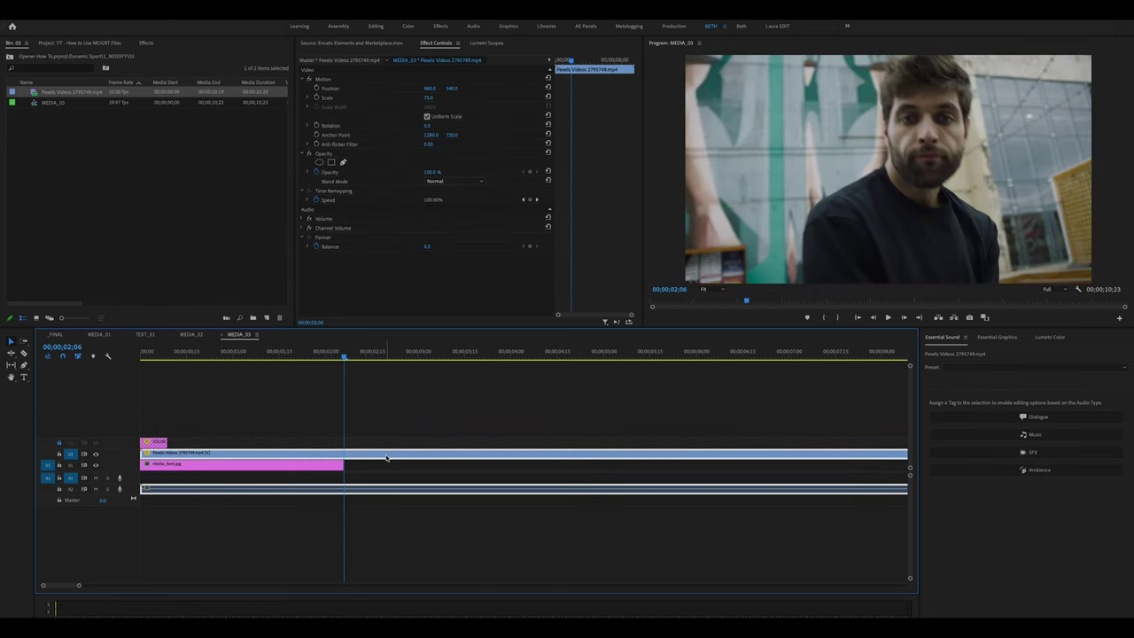
key("c")
left_click(344, 454)
key("v")
key("Delete")
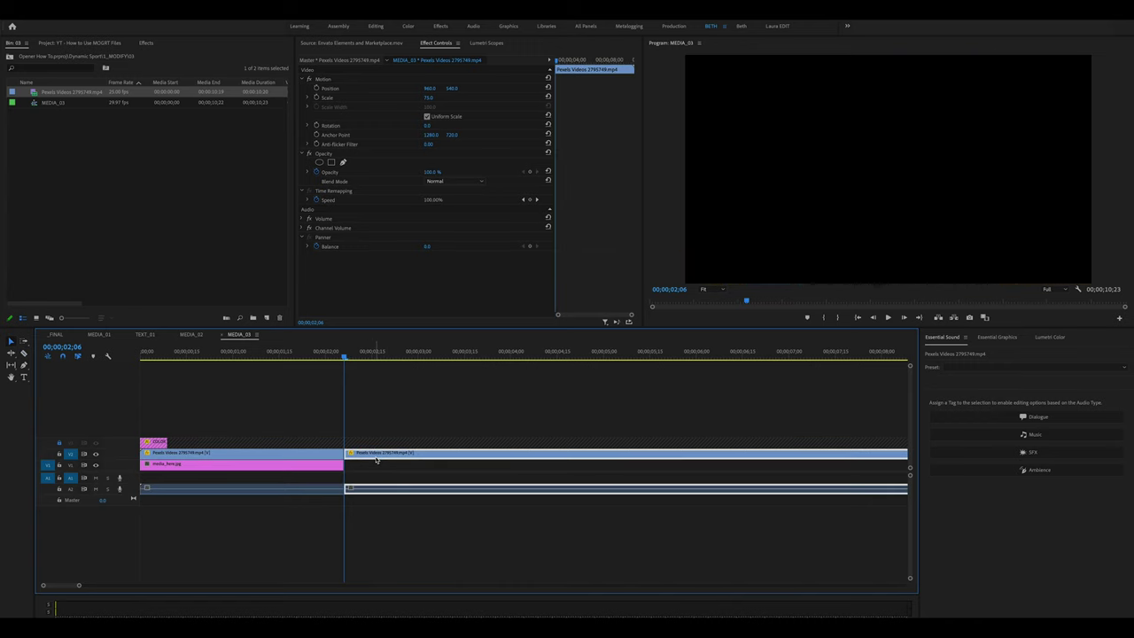
left_click(209, 354)
left_click_drag(208, 354, 139, 350)
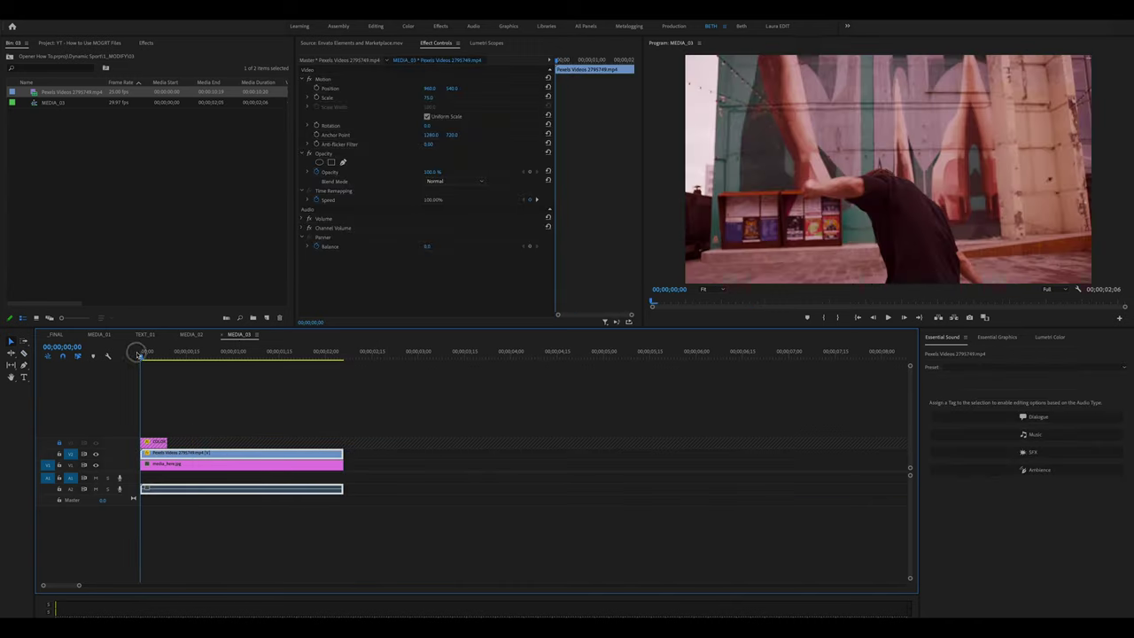
Return to the _FINAL sequence, move the playhead to 00;00;06;17 and select SCENE_04
left_click(55, 334)
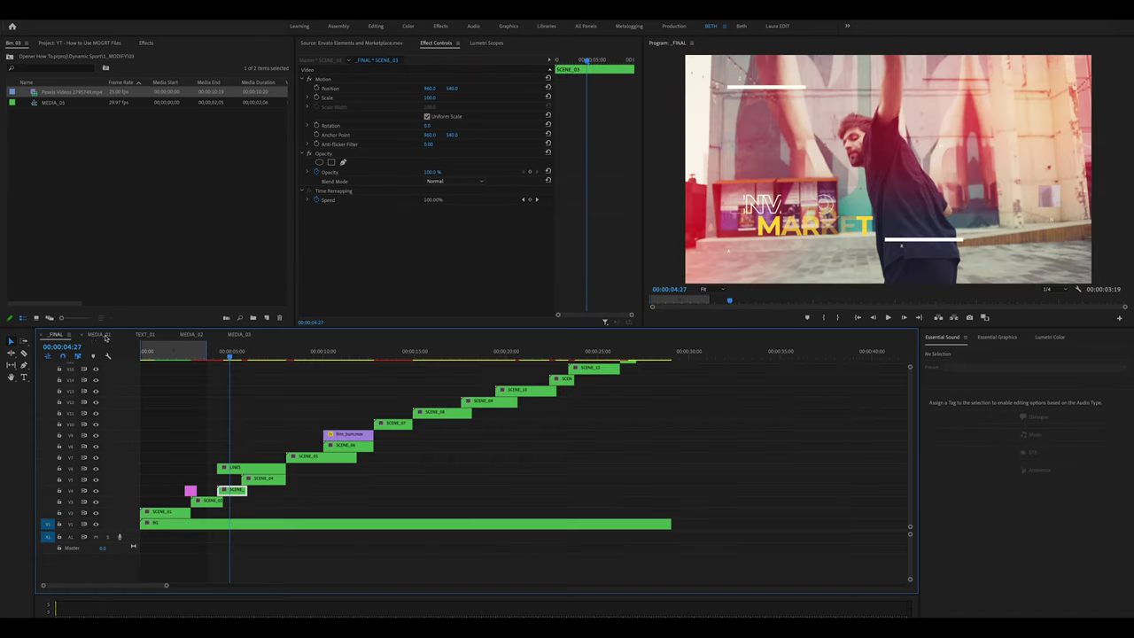
left_click(245, 466)
left_click(260, 353)
left_click(267, 481)
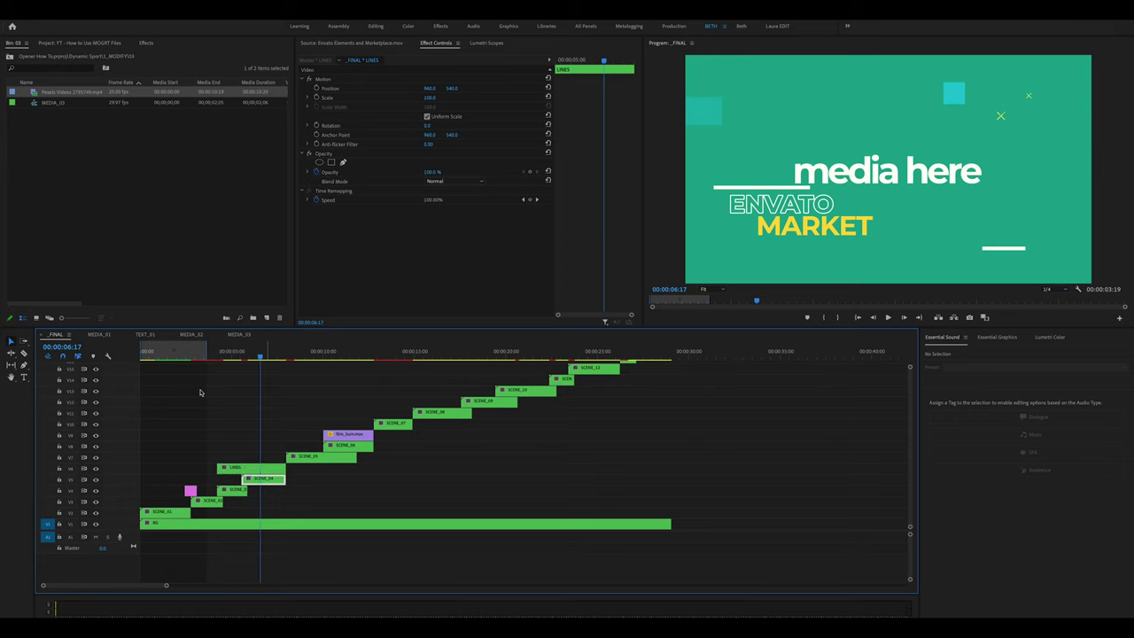
Go up to the 1_MODIFY bin, enter bin 04 and open its MEDIA_04 sequence
left_click(9, 57)
left_click(23, 113)
double_click(34, 124)
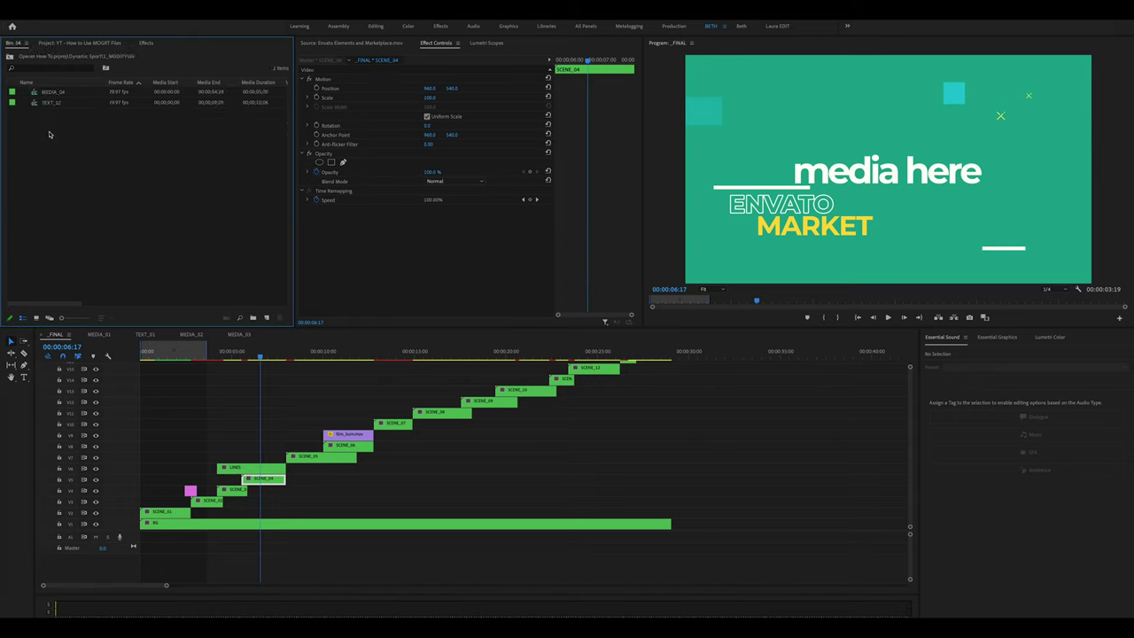
left_click(47, 92)
double_click(48, 92)
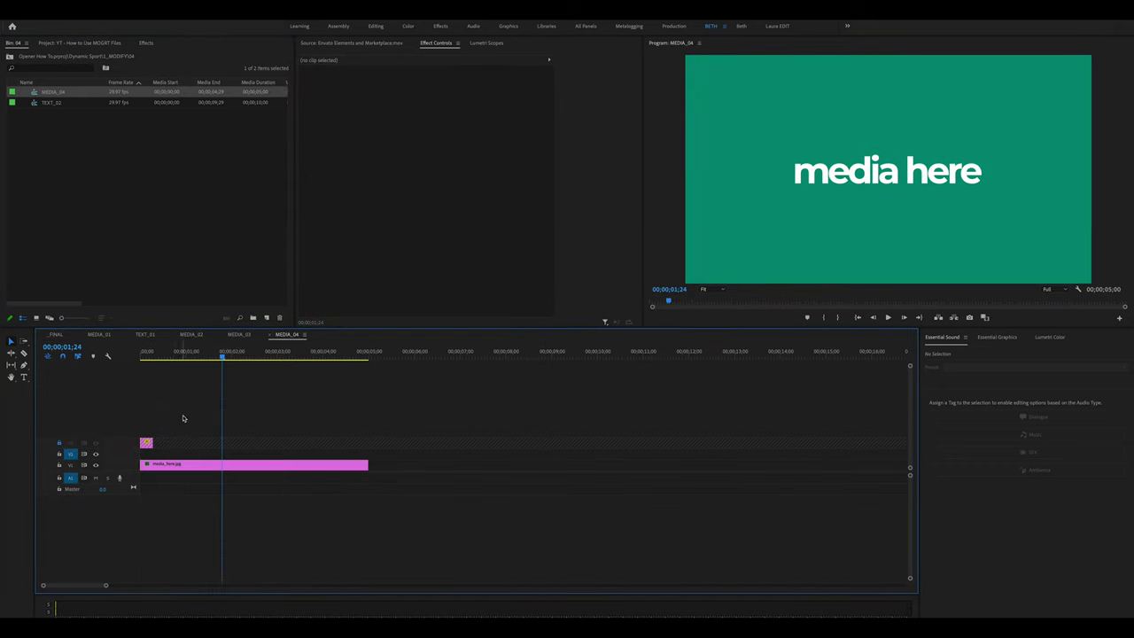
Import pexels-cottonbro-5275280.mp4 from the example footage folder into bin 04
right_click(71, 140)
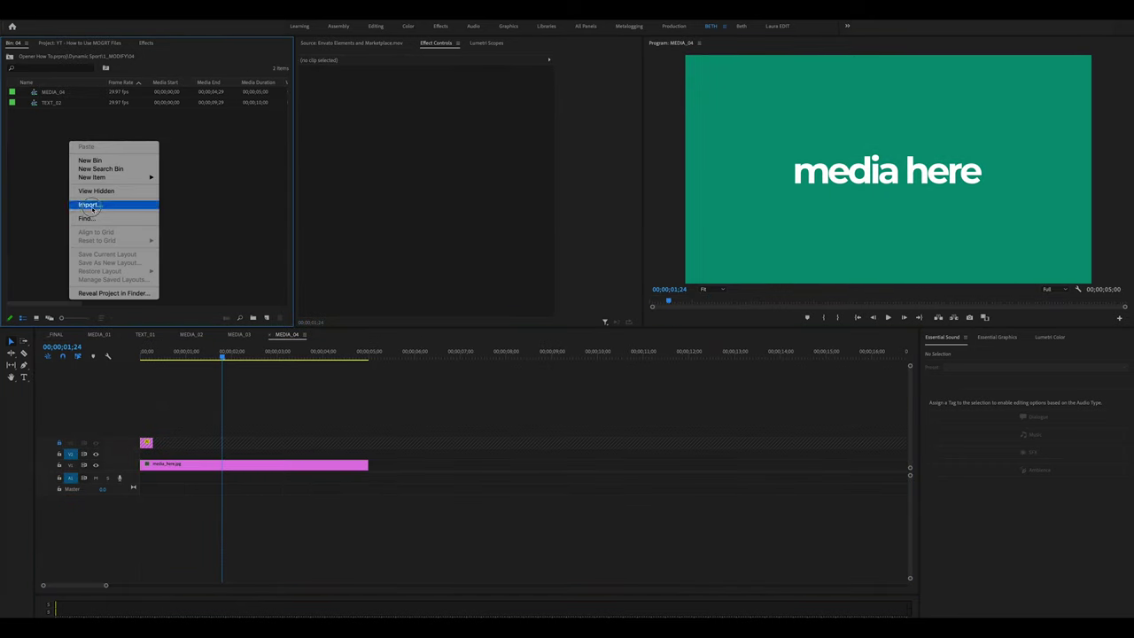
left_click(90, 203)
left_click(442, 138)
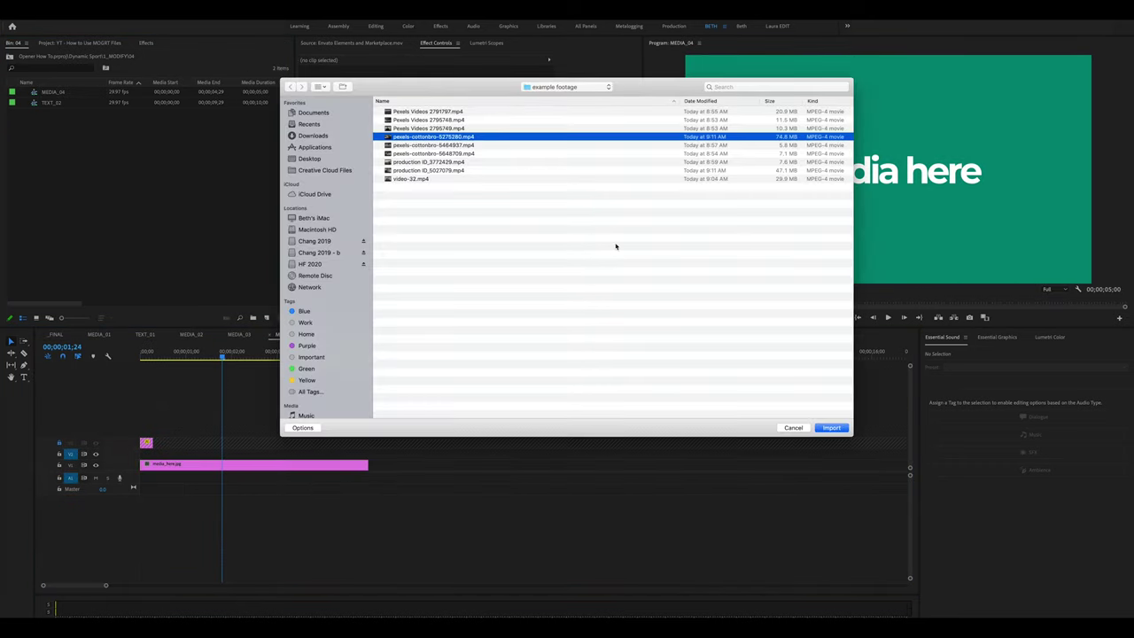
left_click(824, 428)
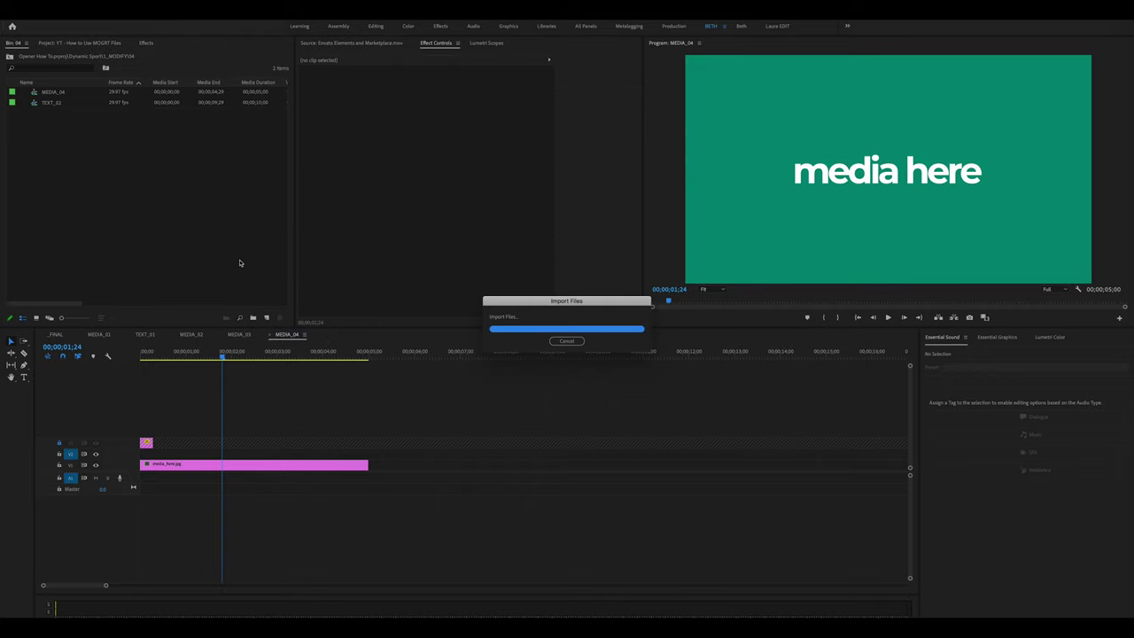
Place pexels-cottonbro-5275280.mp4 above media_here.jpg in MEDIA_04 and remove everything beyond the placeholder's end
left_click_drag(33, 92, 144, 452)
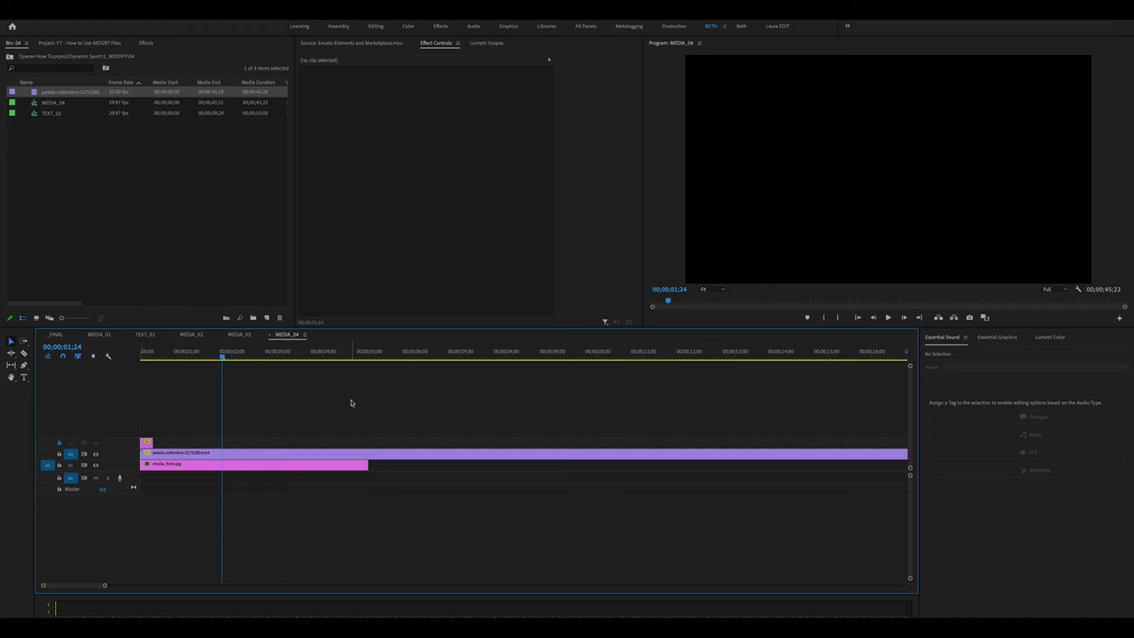
key("b")
left_click(406, 454)
key("Delete")
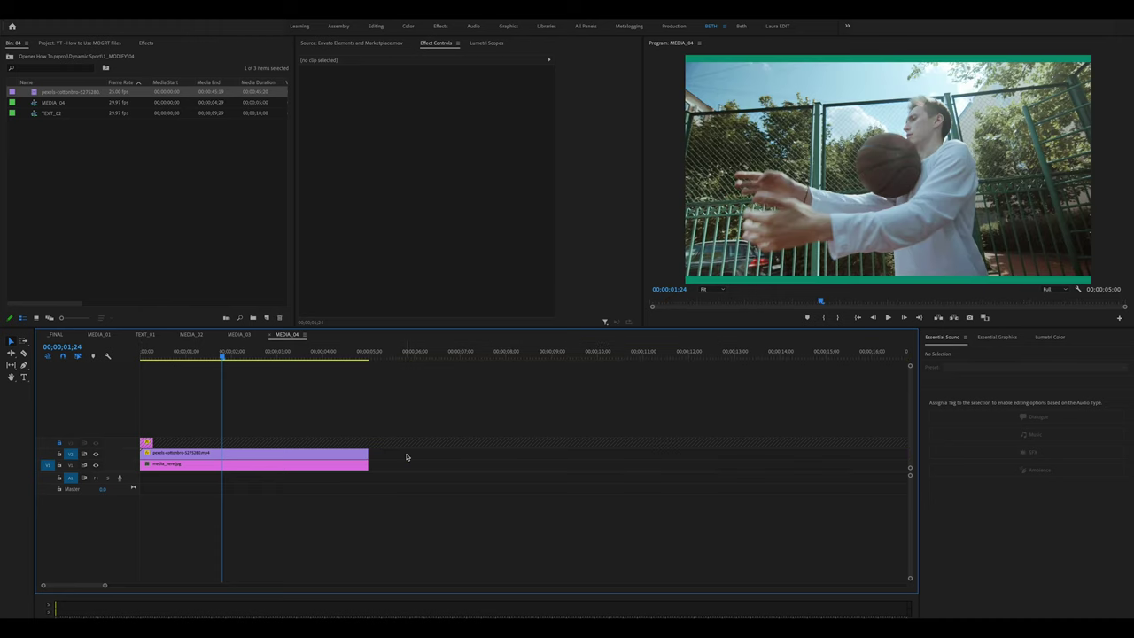
Open the TEXT_02 sequence, replace the word ENVATO in the TEXT_02_A title with "all" and close the title editor
double_click(35, 114)
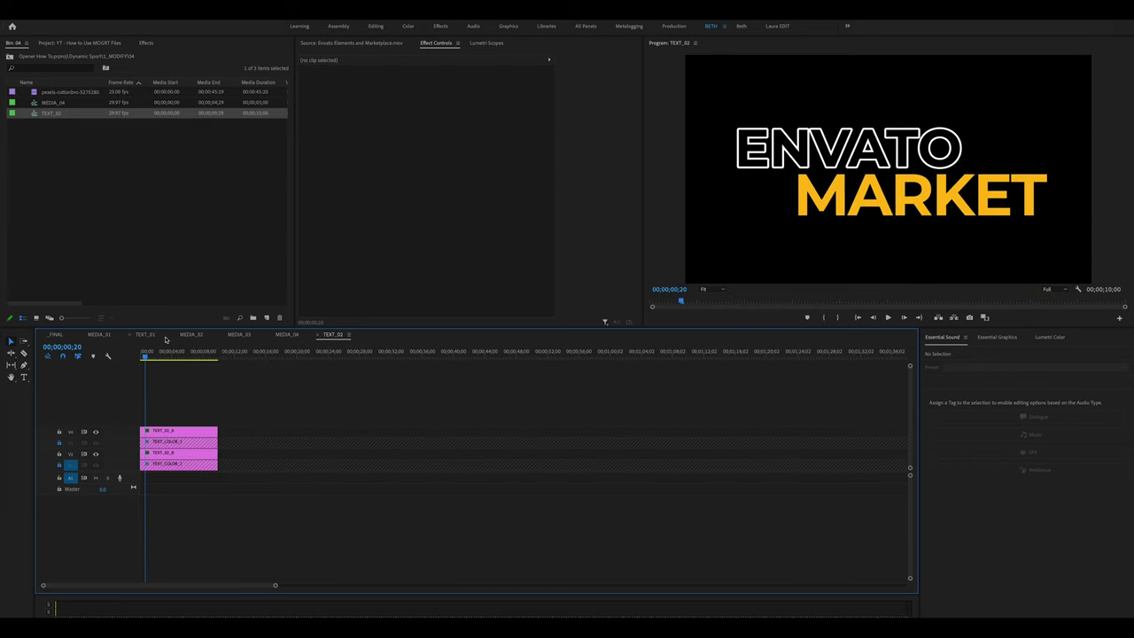
double_click(162, 435)
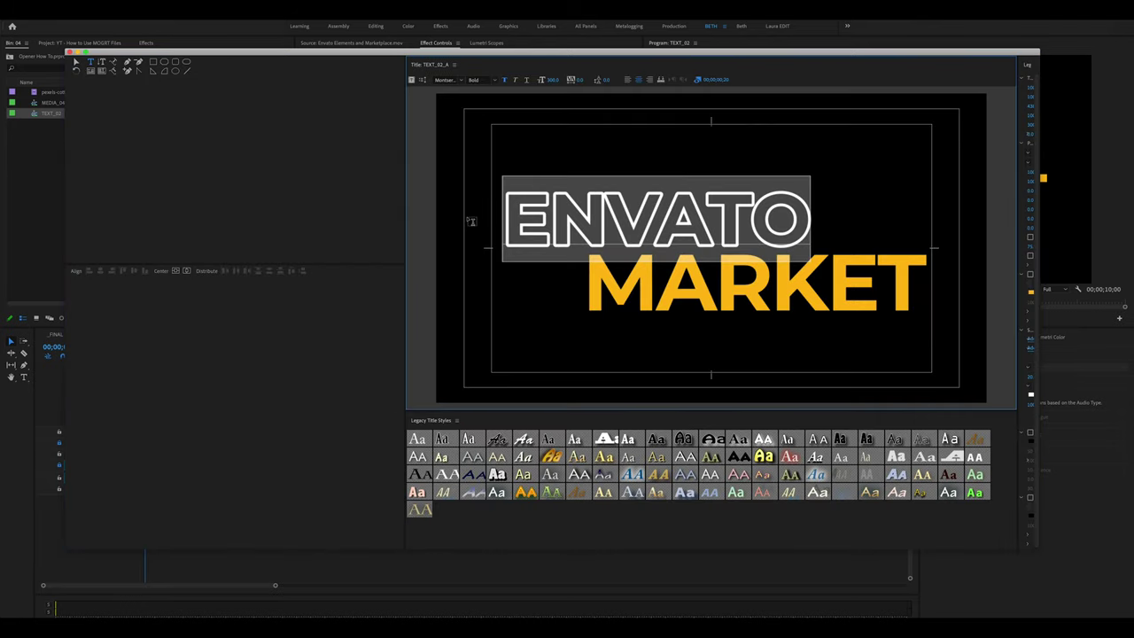
left_click(471, 221)
type("ga")
left_click(89, 93)
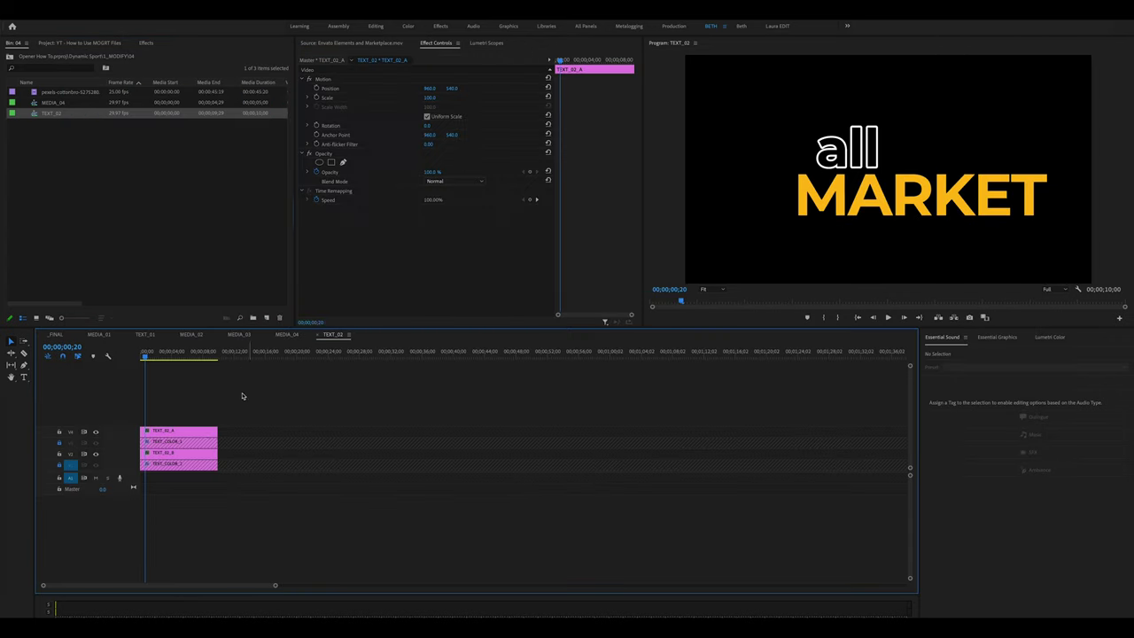
left_click(240, 395)
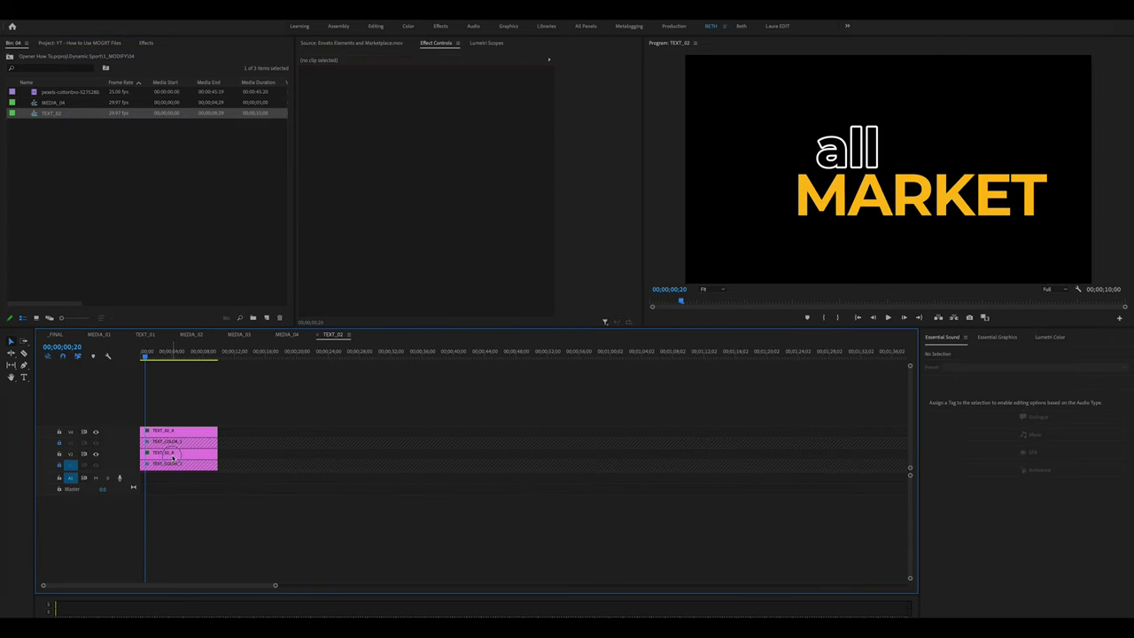
Replace the word MARKET in the TEXT_02_B title with "for fun" and close the title editor
double_click(178, 454)
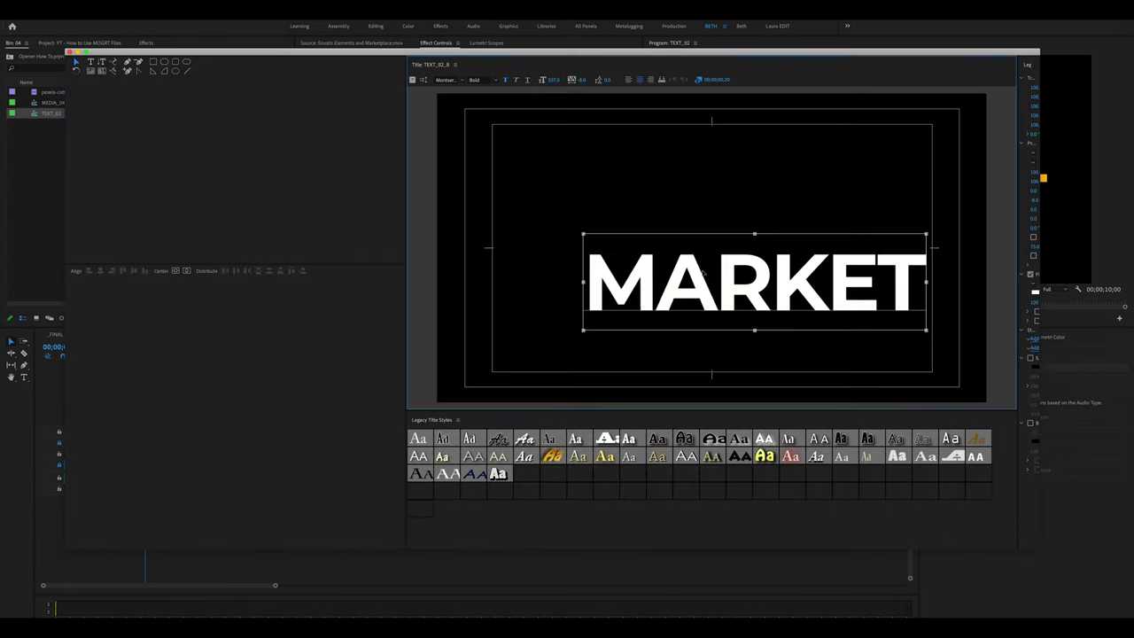
left_click_drag(921, 281, 579, 282)
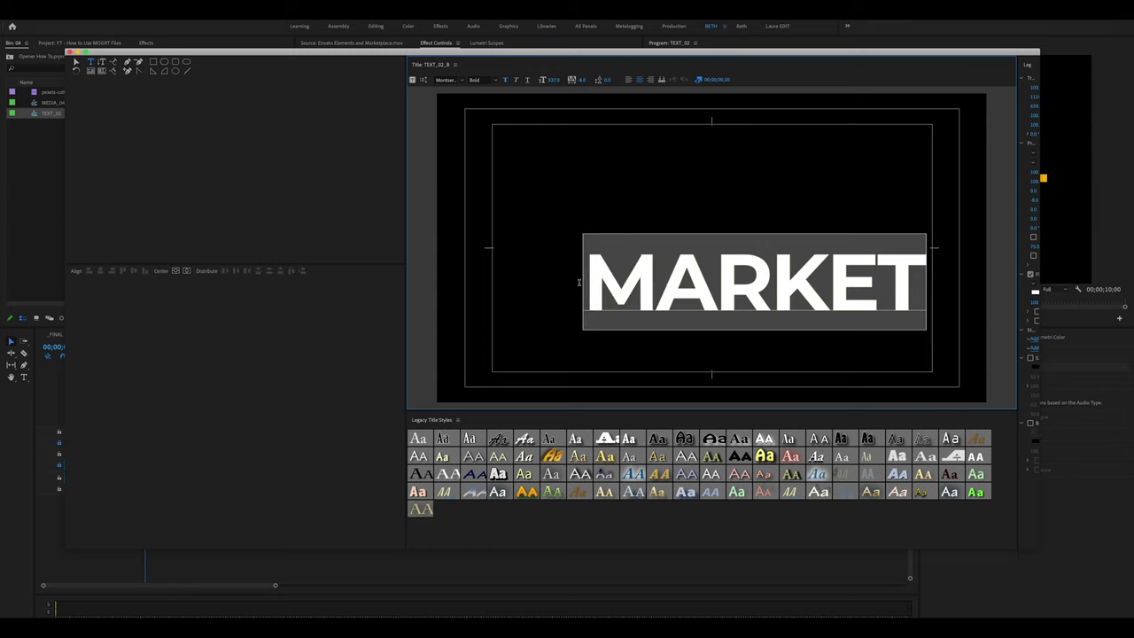
type("for fun")
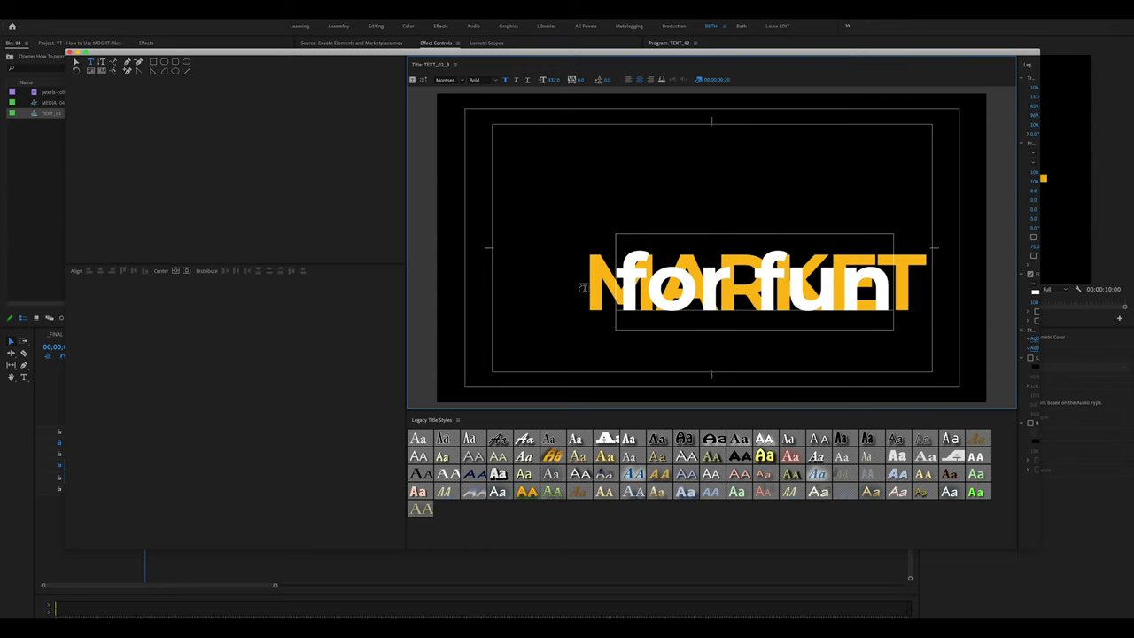
left_click(127, 151)
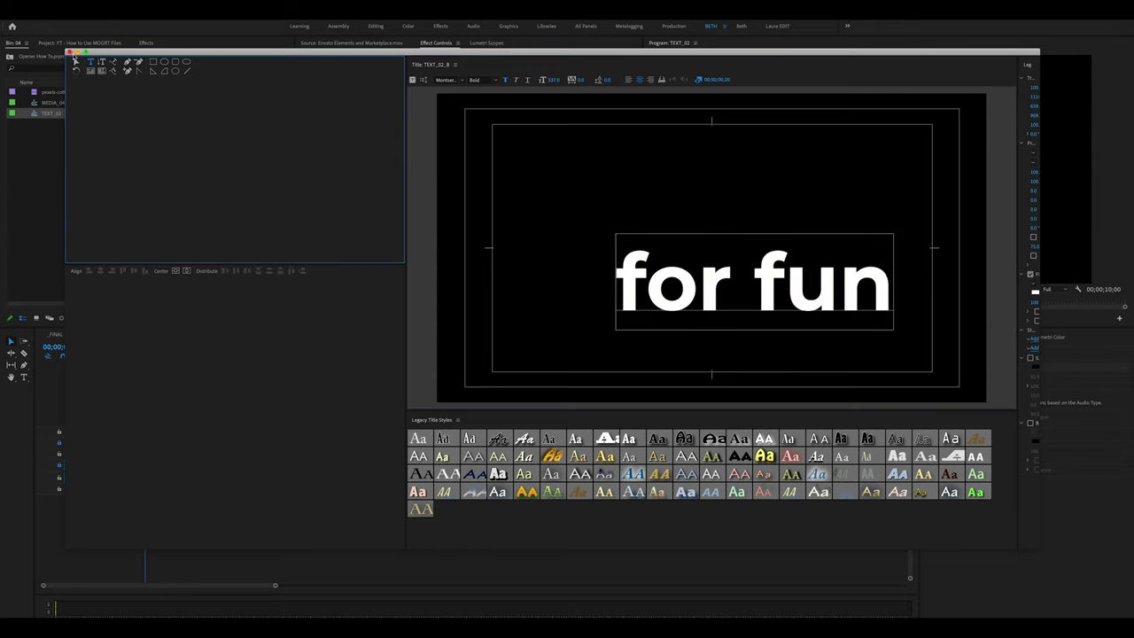
left_click(76, 63)
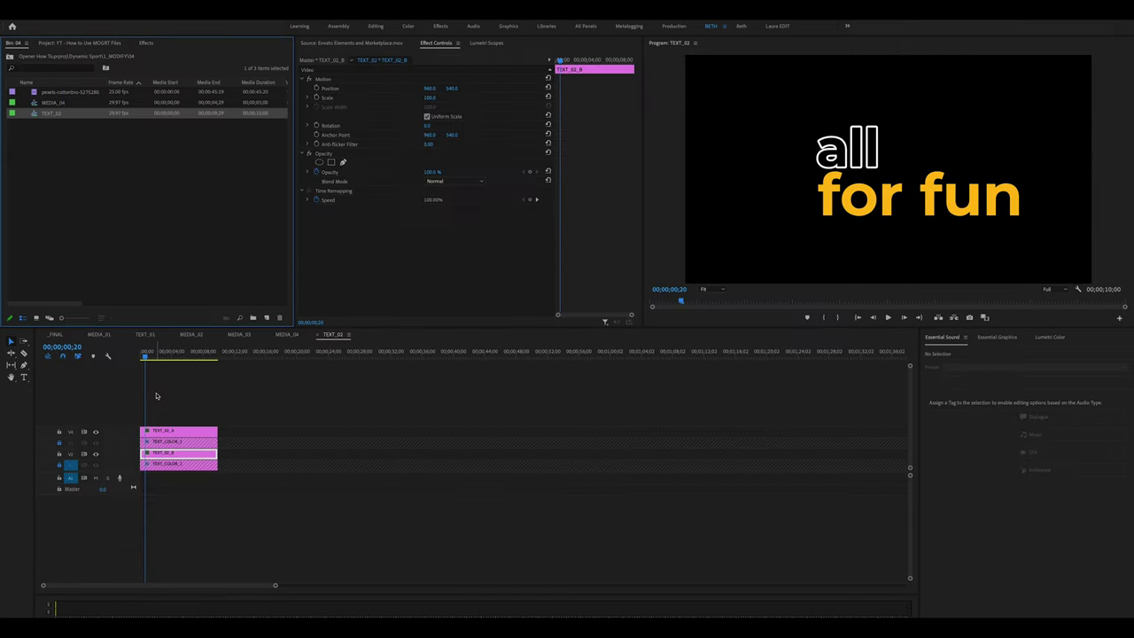
left_click(184, 396)
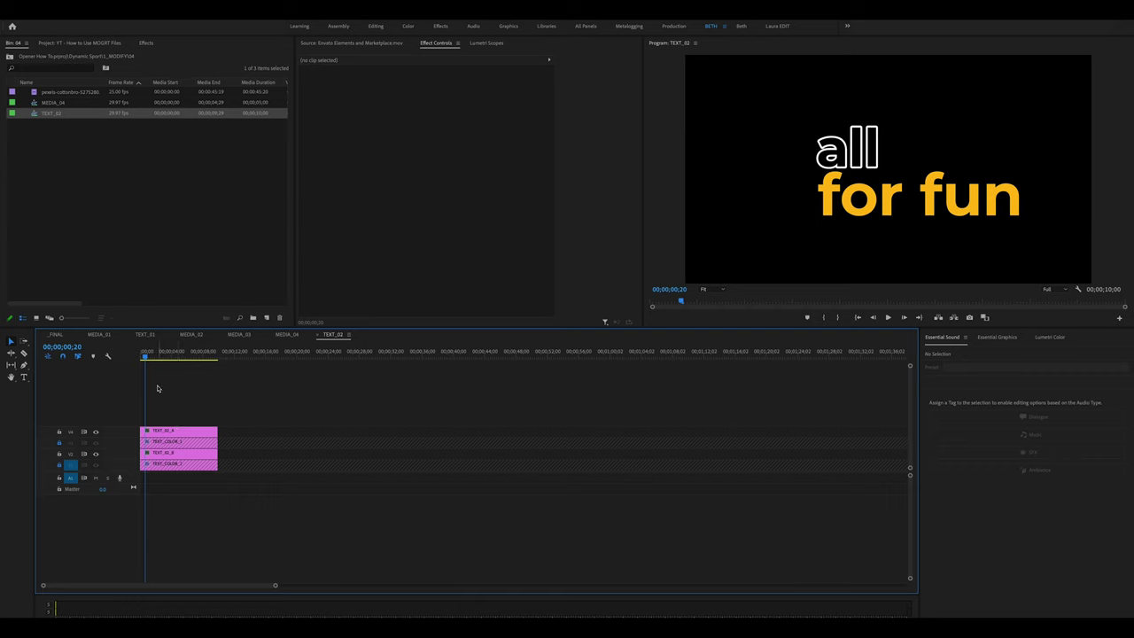
In the _FINAL sequence, set the out point at the start of SCENE_05 and render the range up to it
left_click(55, 335)
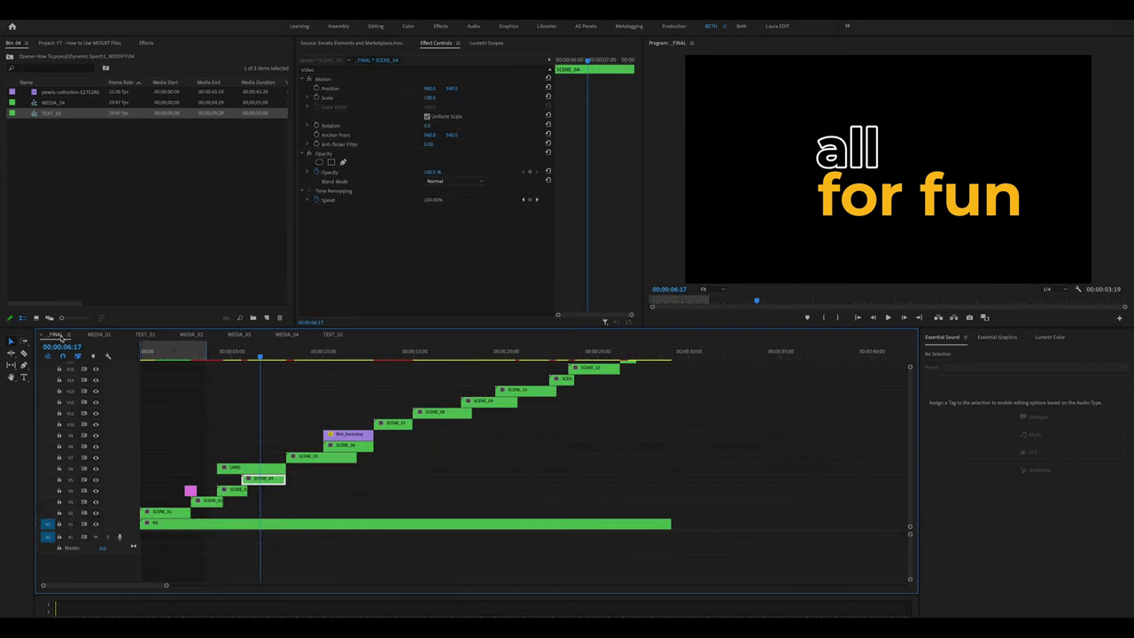
left_click(301, 351)
left_click(312, 457)
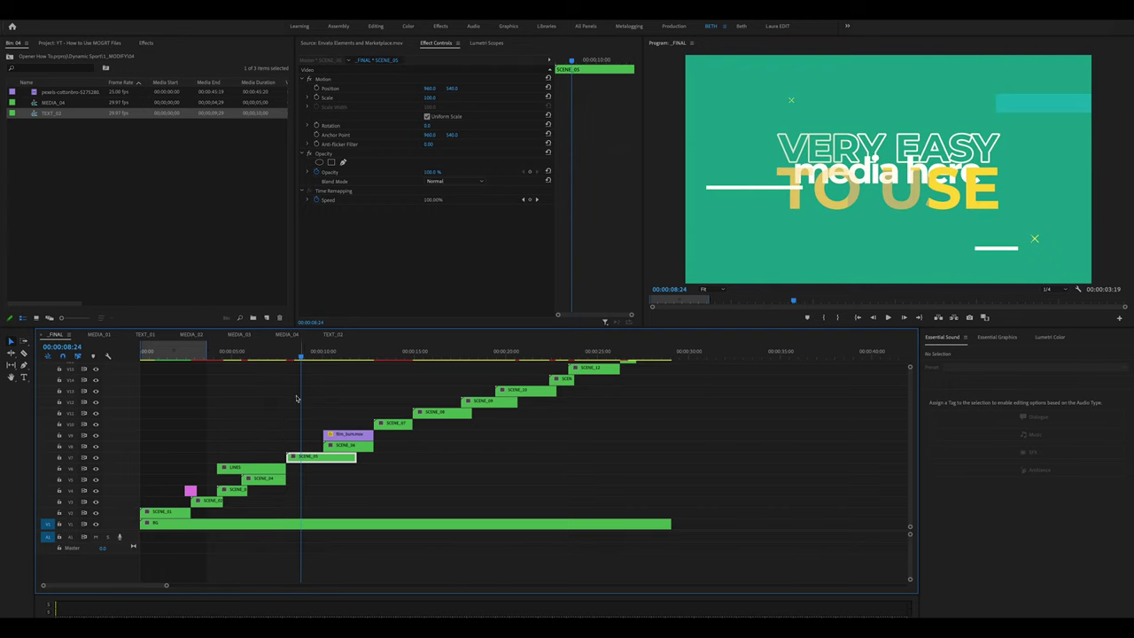
left_click(287, 354)
key("o")
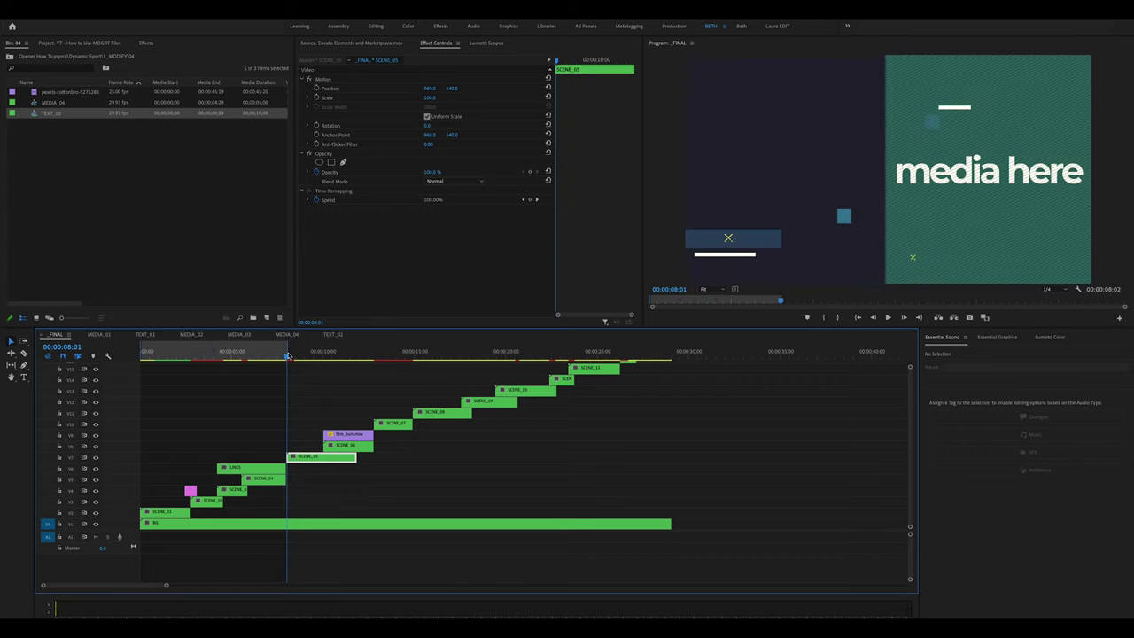
key("Return")
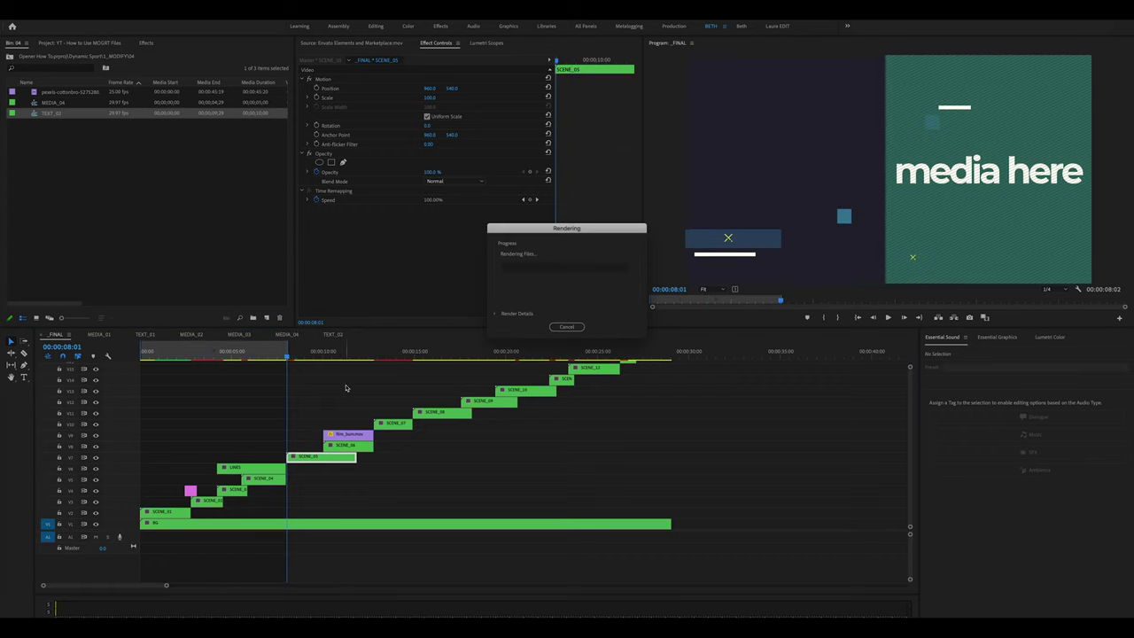